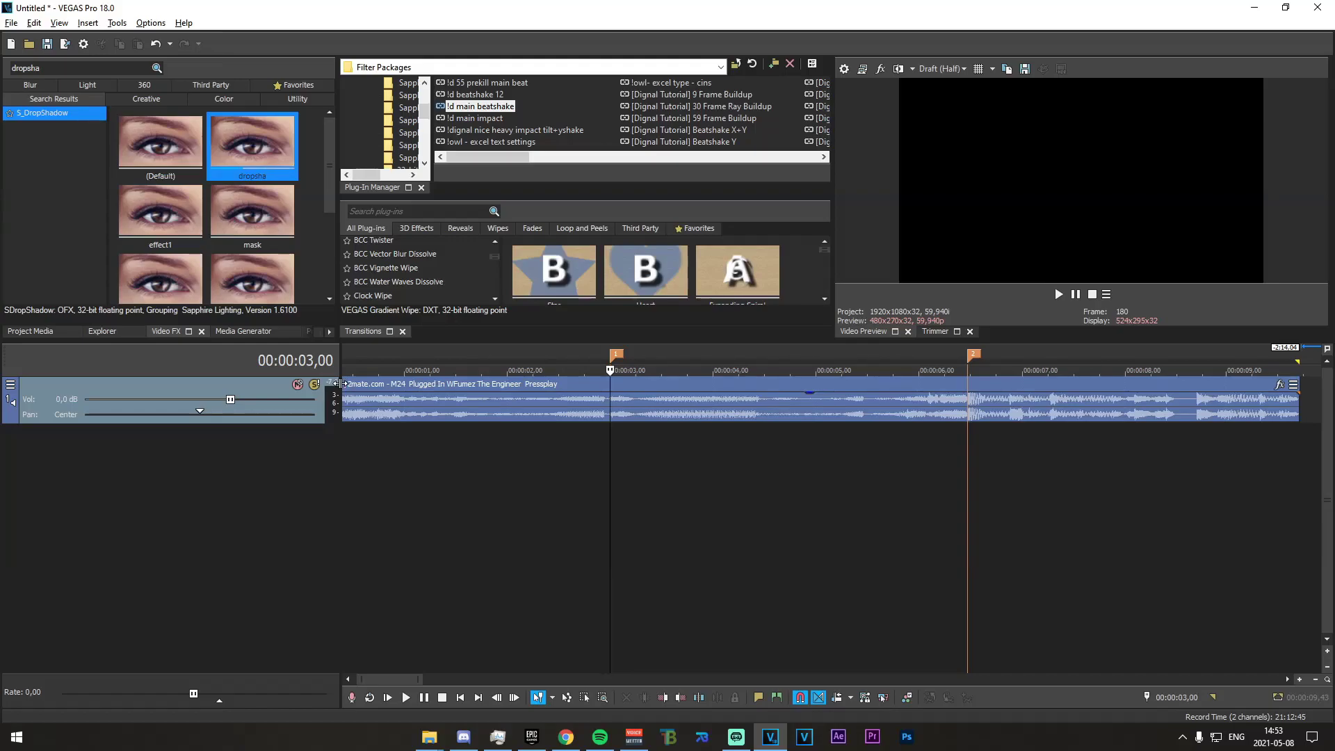
# Extend the end of the music clip to about 15 seconds on the timeline
pyautogui.scroll(-4, 473, 506)
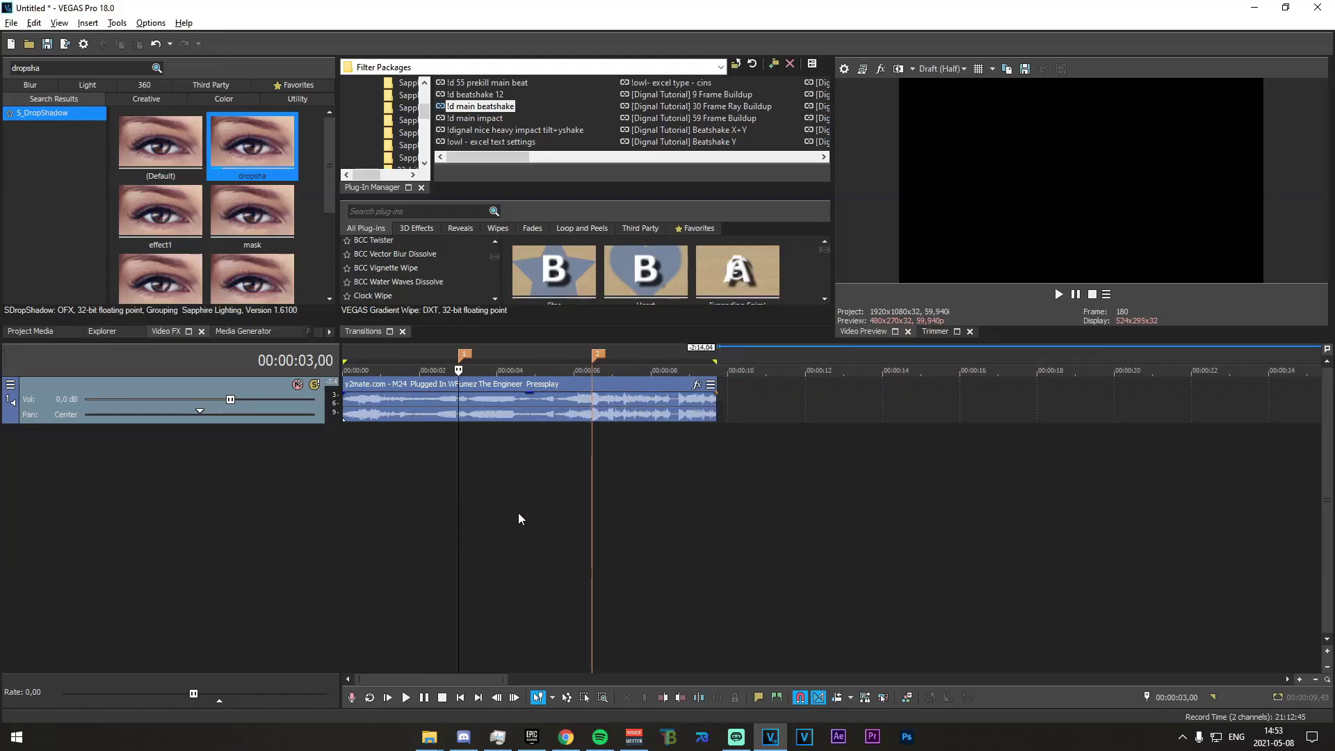
pyautogui.click(351, 456)
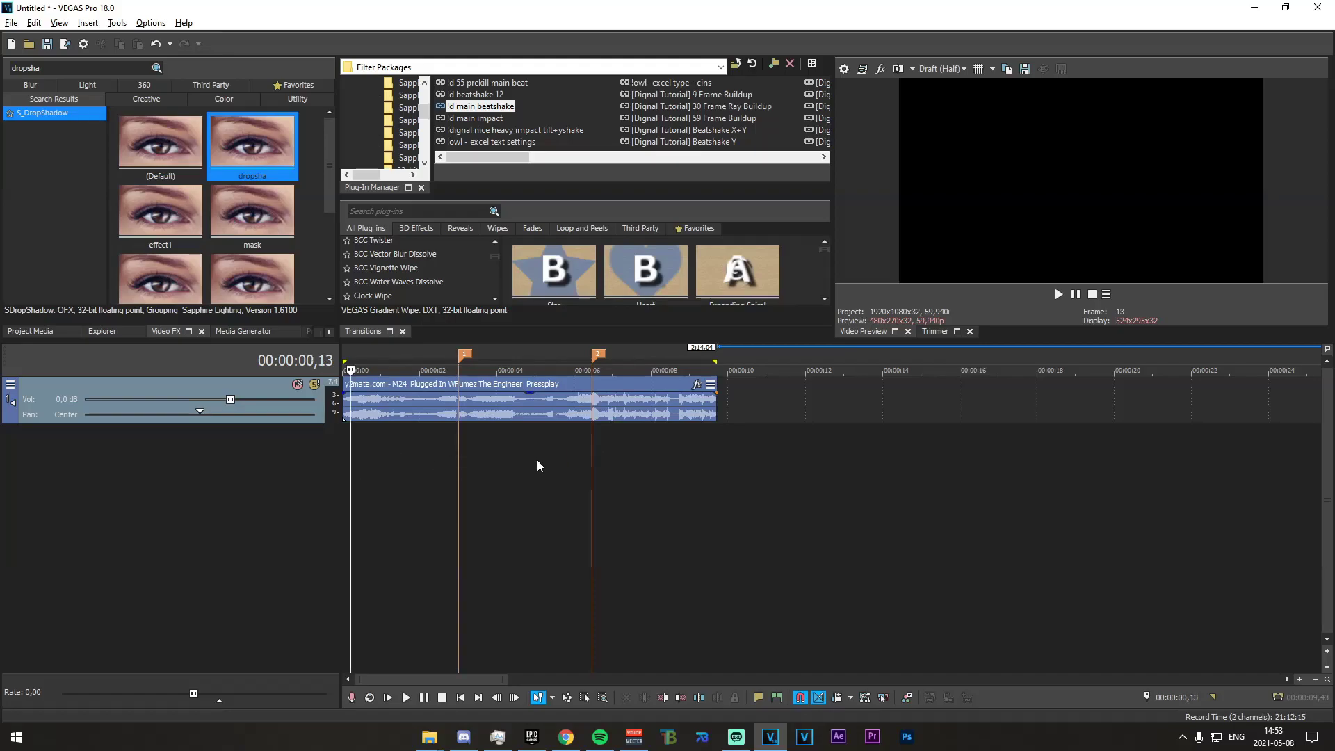
pyautogui.scroll(4, 696, 467)
pyautogui.click(833, 481)
pyautogui.moveTo(679, 471); pyautogui.dragTo(841, 468)
pyautogui.click(840, 468)
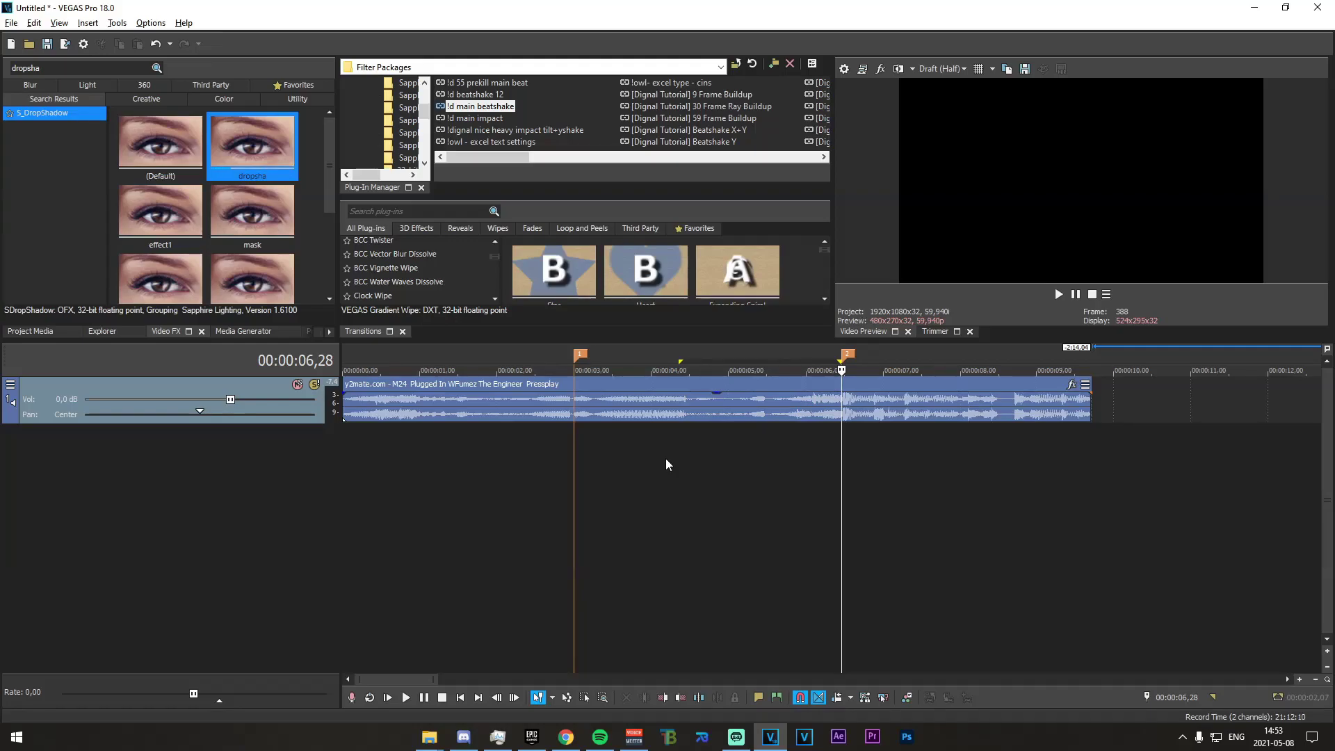
pyautogui.scroll(-2, 824, 473)
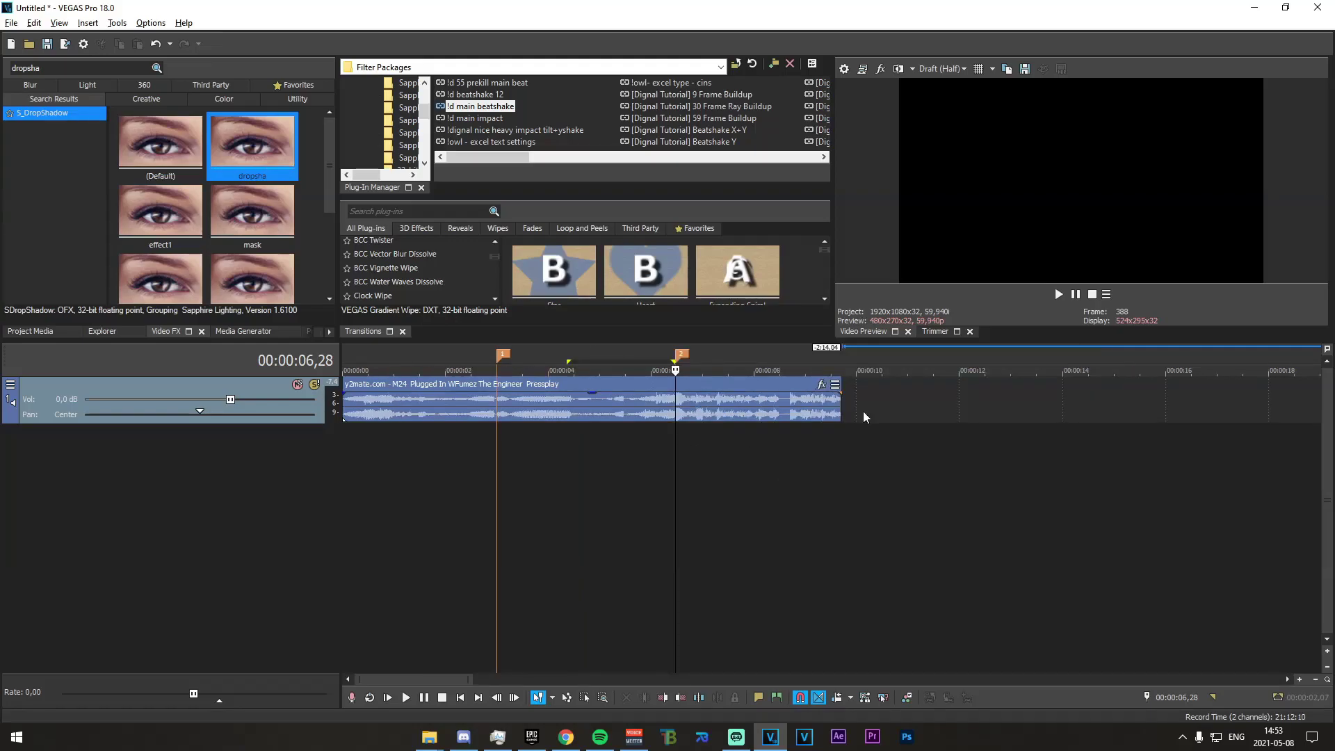
pyautogui.moveTo(840, 409); pyautogui.dragTo(1126, 408)
# Import the INSANE triple edit 200 gameplay clip from the Downloads folder onto new tracks below the music, starting at the timeline's beginning
pyautogui.click(485, 501)
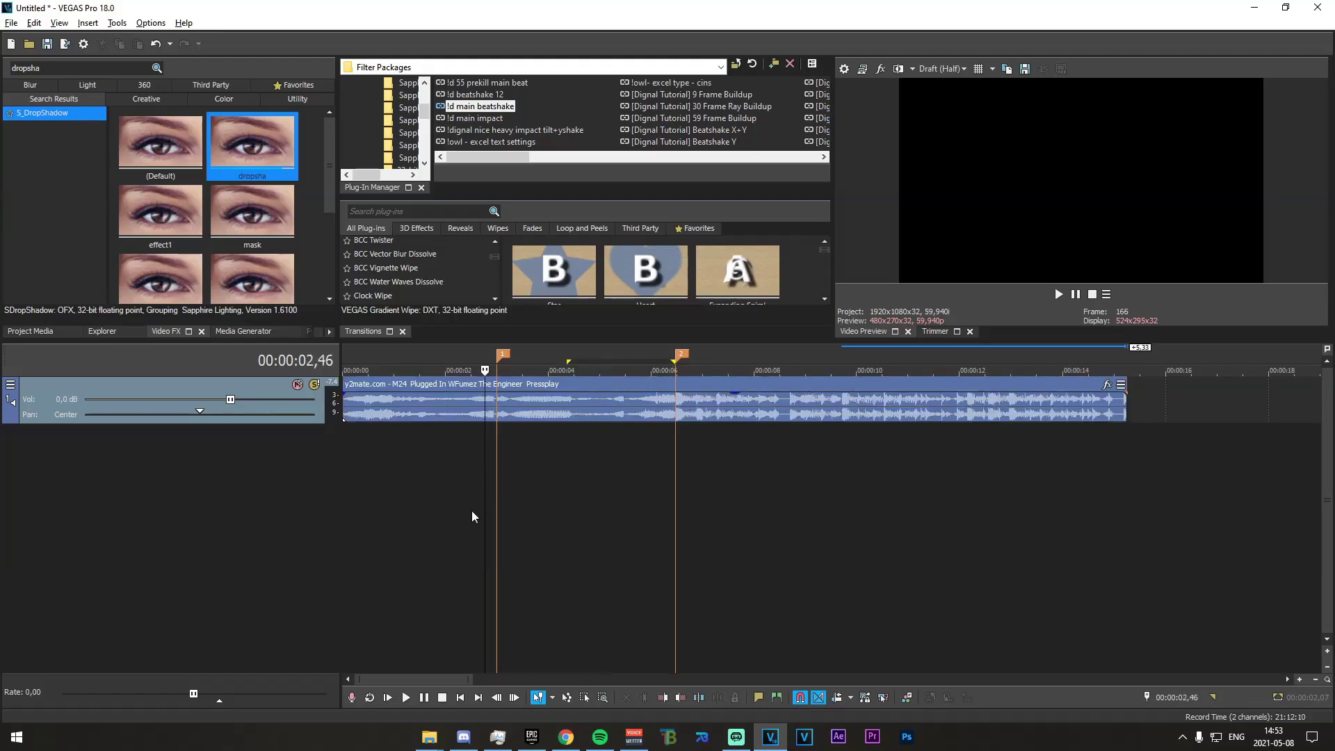
pyautogui.scroll(2, 610, 500)
pyautogui.moveTo(512, 474); pyautogui.dragTo(651, 480)
pyautogui.click(651, 480)
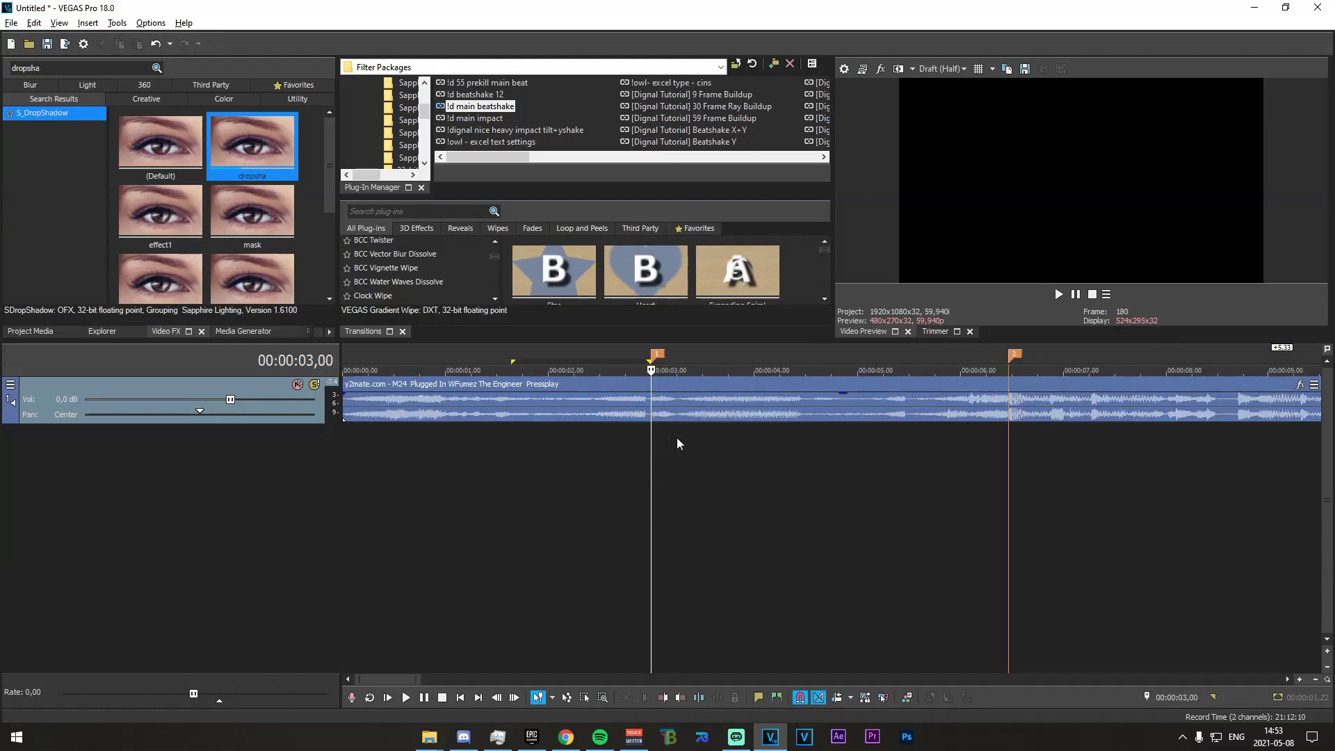
pyautogui.moveTo(429, 737)
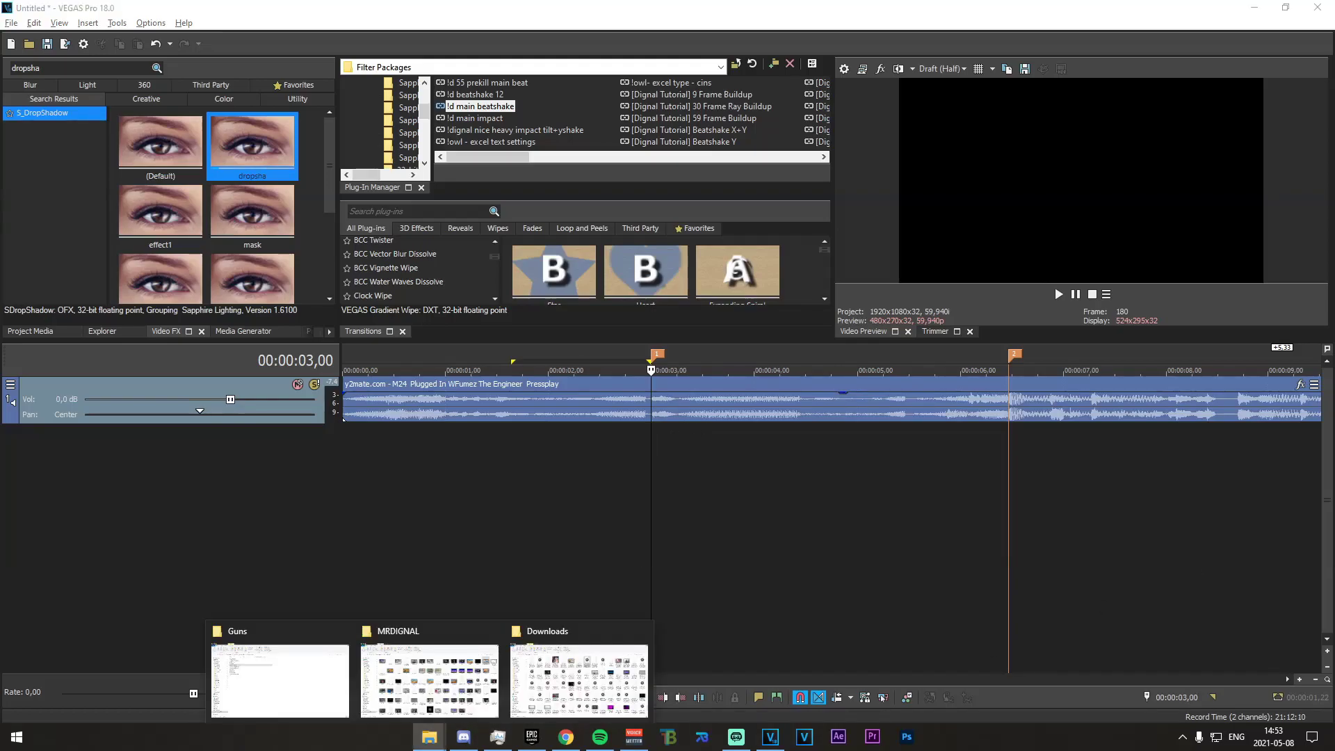
pyautogui.click(642, 633)
pyautogui.click(566, 632)
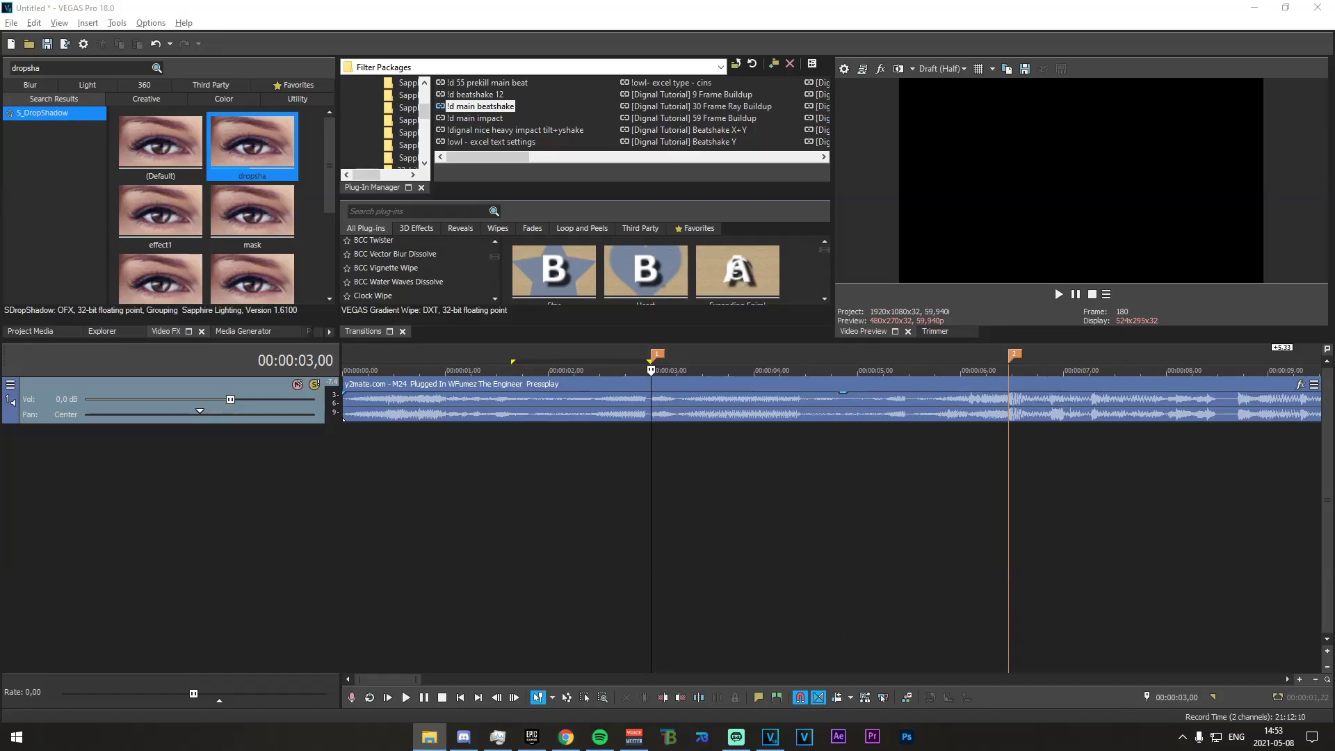
pyautogui.moveTo(1334, 539); pyautogui.dragTo(207, 500)
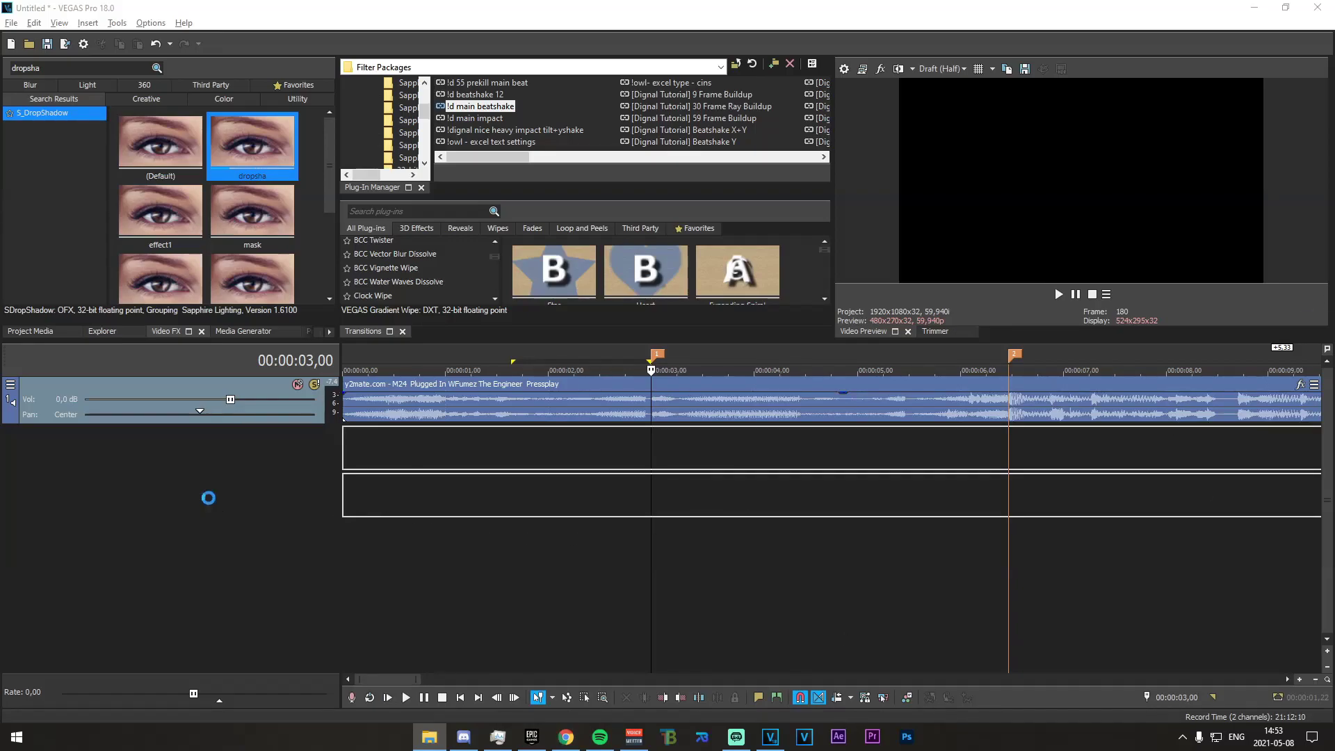
pyautogui.click(781, 289)
pyautogui.scroll(-5, 723, 518)
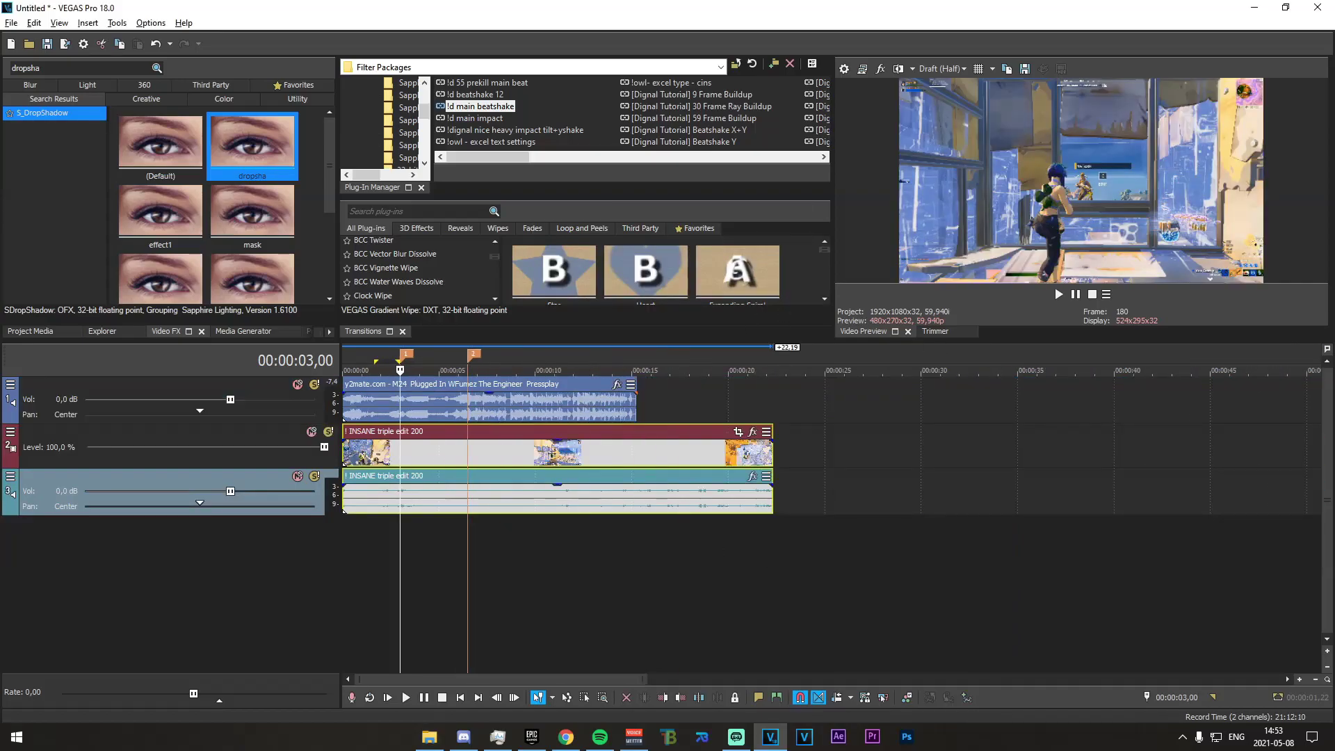
# Add the wood background image download (8) on a new track below the gameplay and trim its end to the first marker
pyautogui.hotkey('alt', 'Tab')
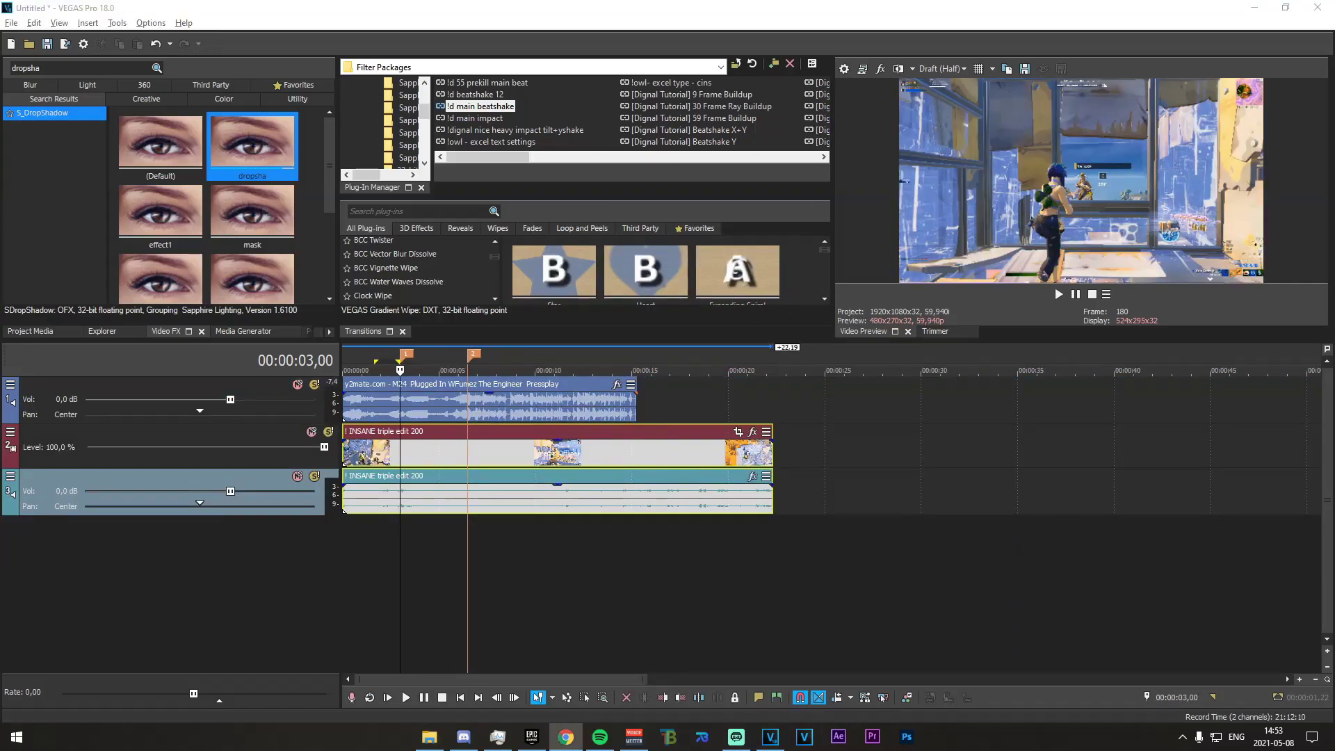
pyautogui.moveTo(429, 736); pyautogui.dragTo(341, 557)
pyautogui.click(355, 555)
pyautogui.scroll(4, 407, 549)
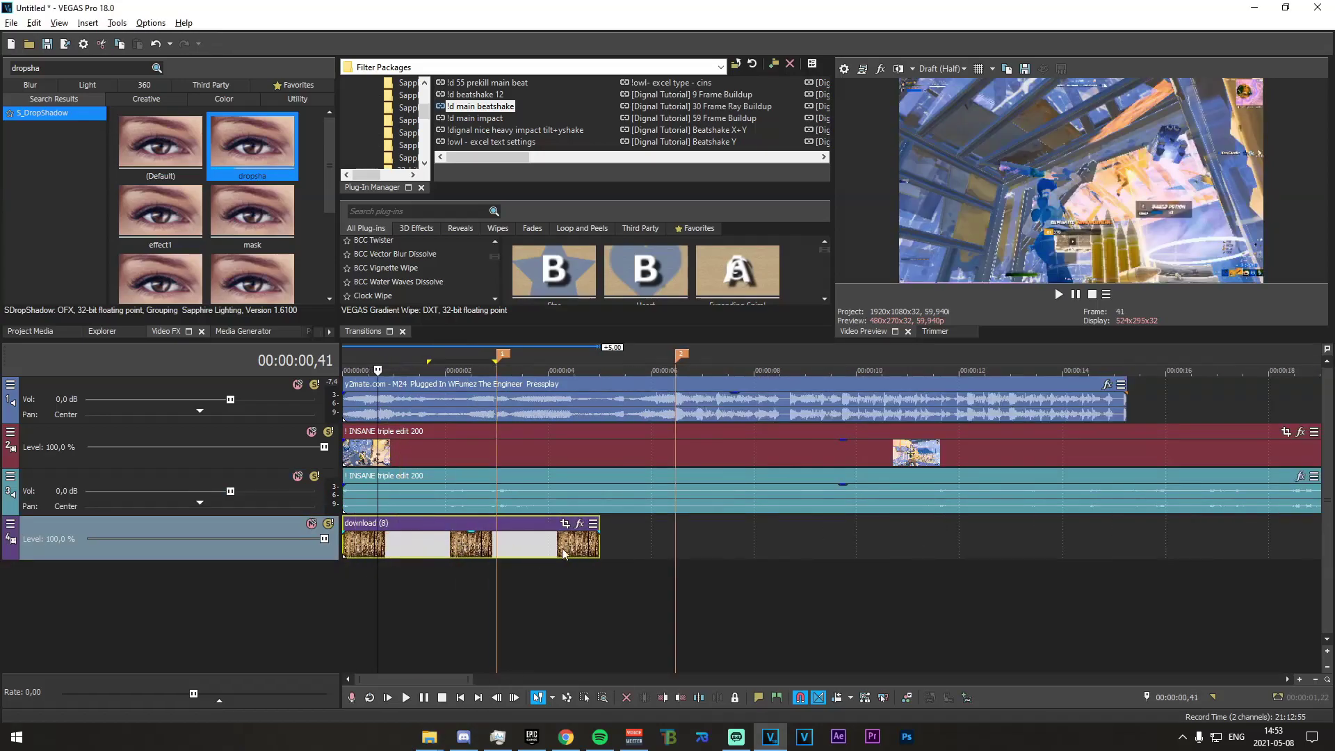
pyautogui.moveTo(599, 551); pyautogui.dragTo(499, 551)
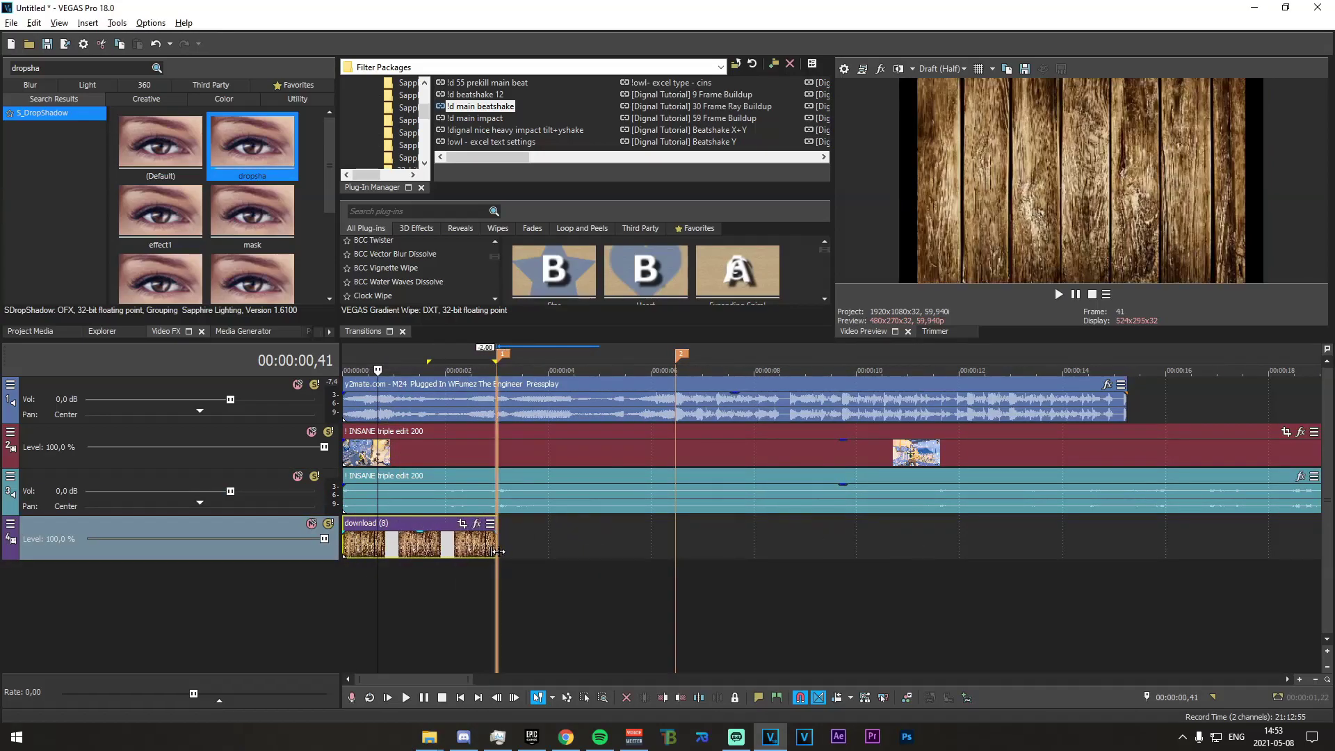
# Turn off Maintain aspect ratio for the wood image so it fills the frame
pyautogui.rightClick(445, 556)
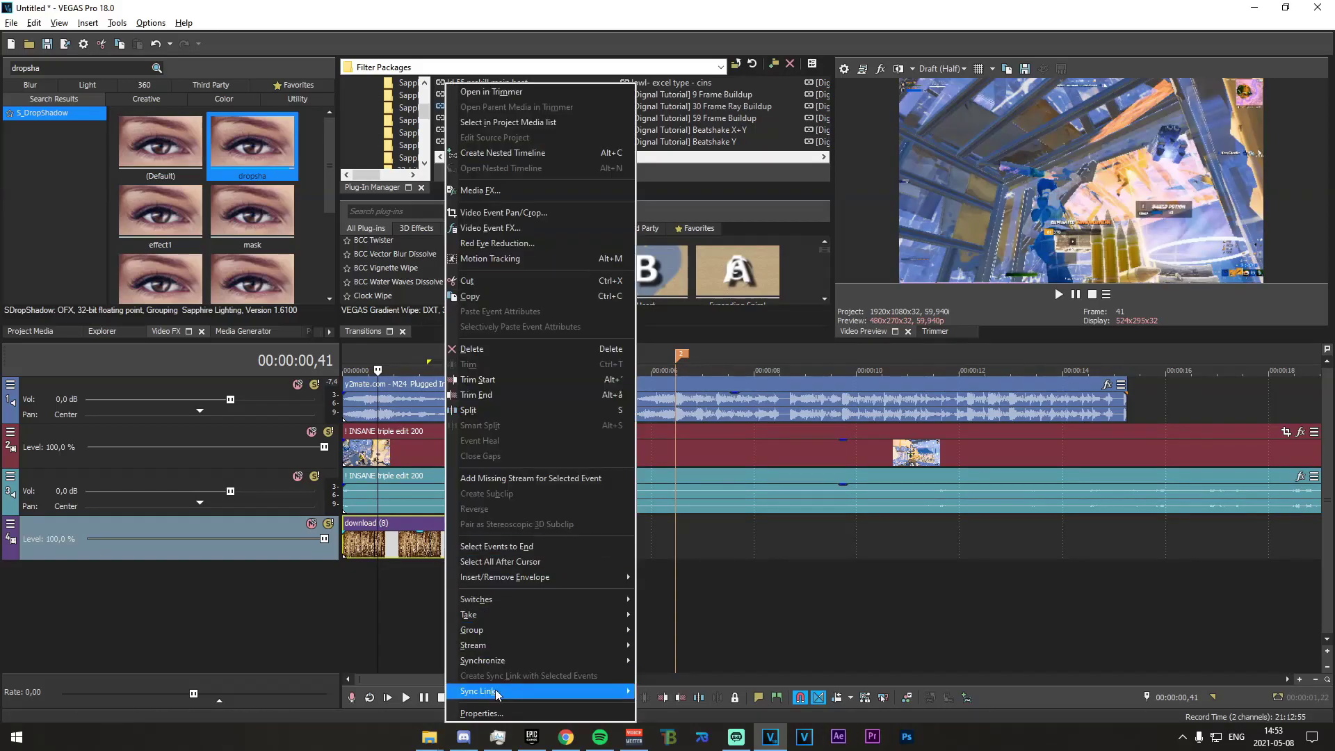
pyautogui.click(485, 713)
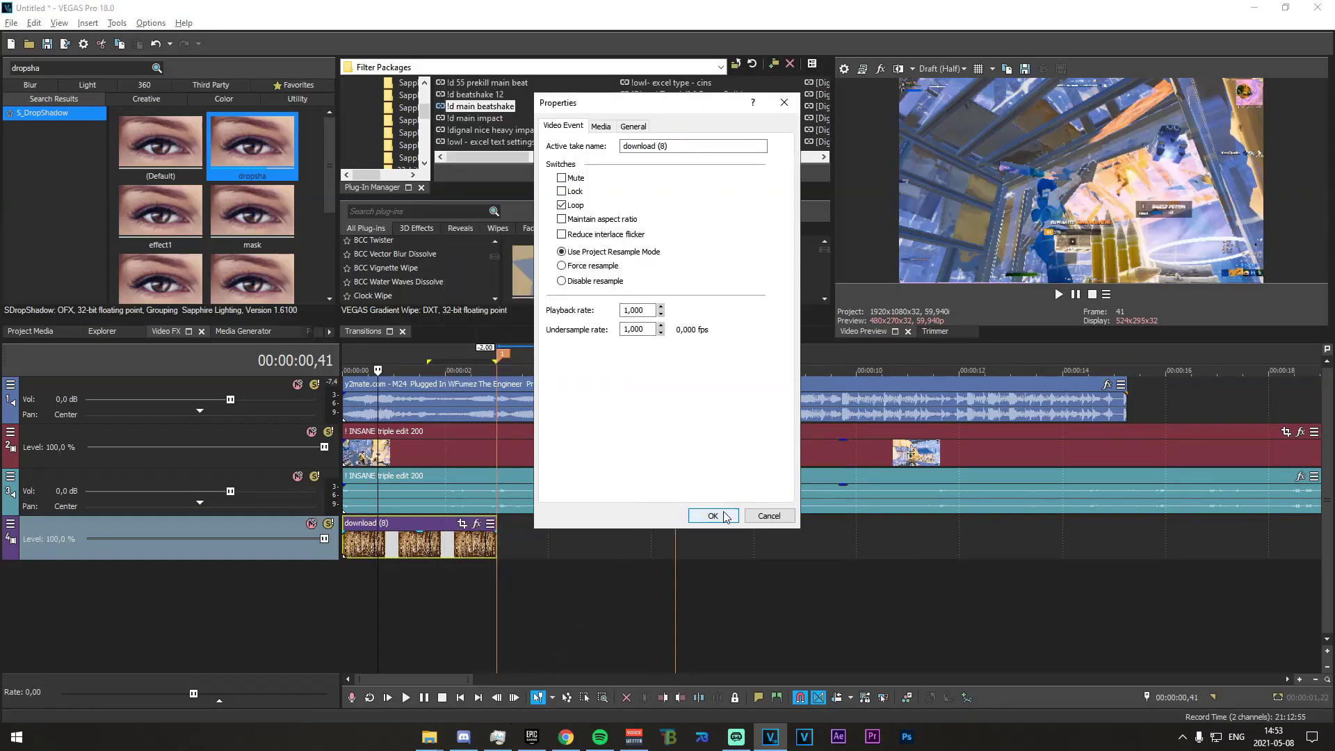
pyautogui.click(713, 515)
pyautogui.moveTo(421, 604); pyautogui.dragTo(449, 604)
pyautogui.moveTo(496, 549)
pyautogui.mouseDown()
pyautogui.moveTo(531, 558)
pyautogui.moveTo(496, 557)
pyautogui.mouseUp()
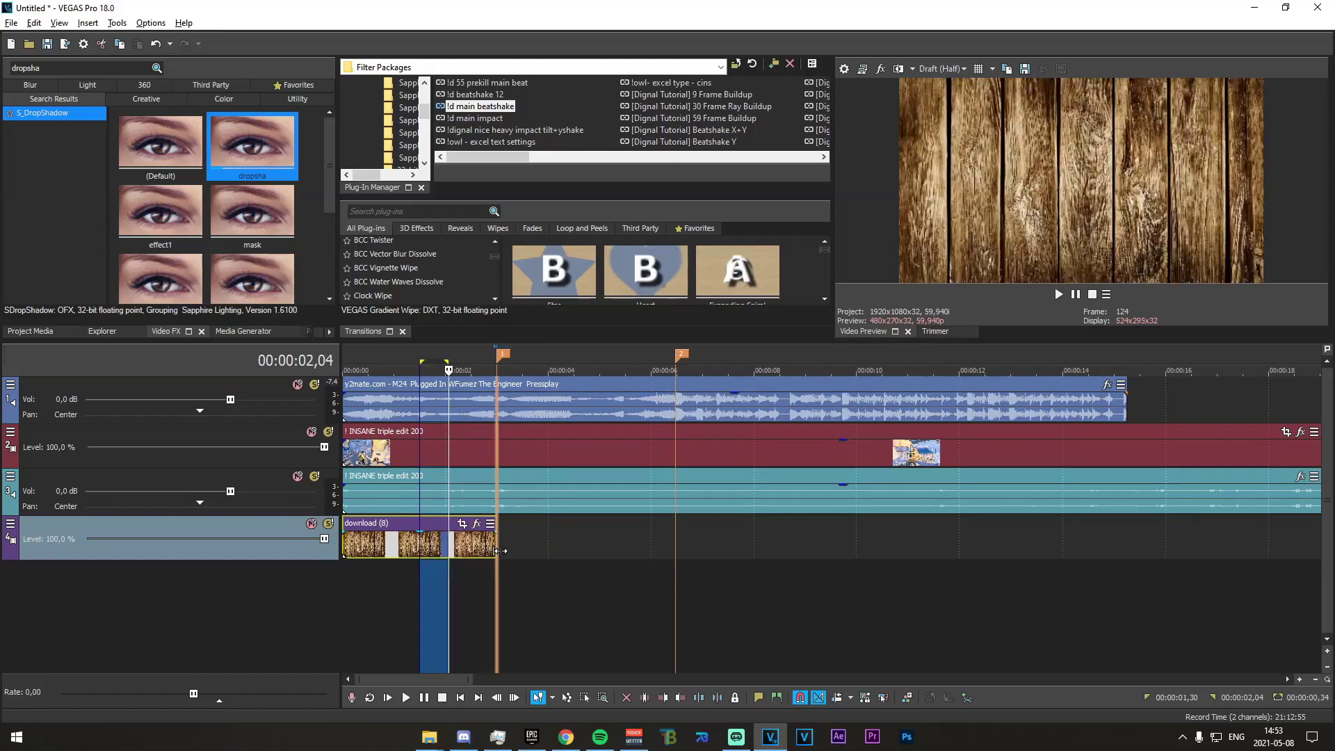
pyautogui.click(491, 587)
pyautogui.moveTo(383, 571); pyautogui.dragTo(498, 581)
pyautogui.click(499, 581)
pyautogui.scroll(3, 596, 577)
pyautogui.scroll(-2, 602, 570)
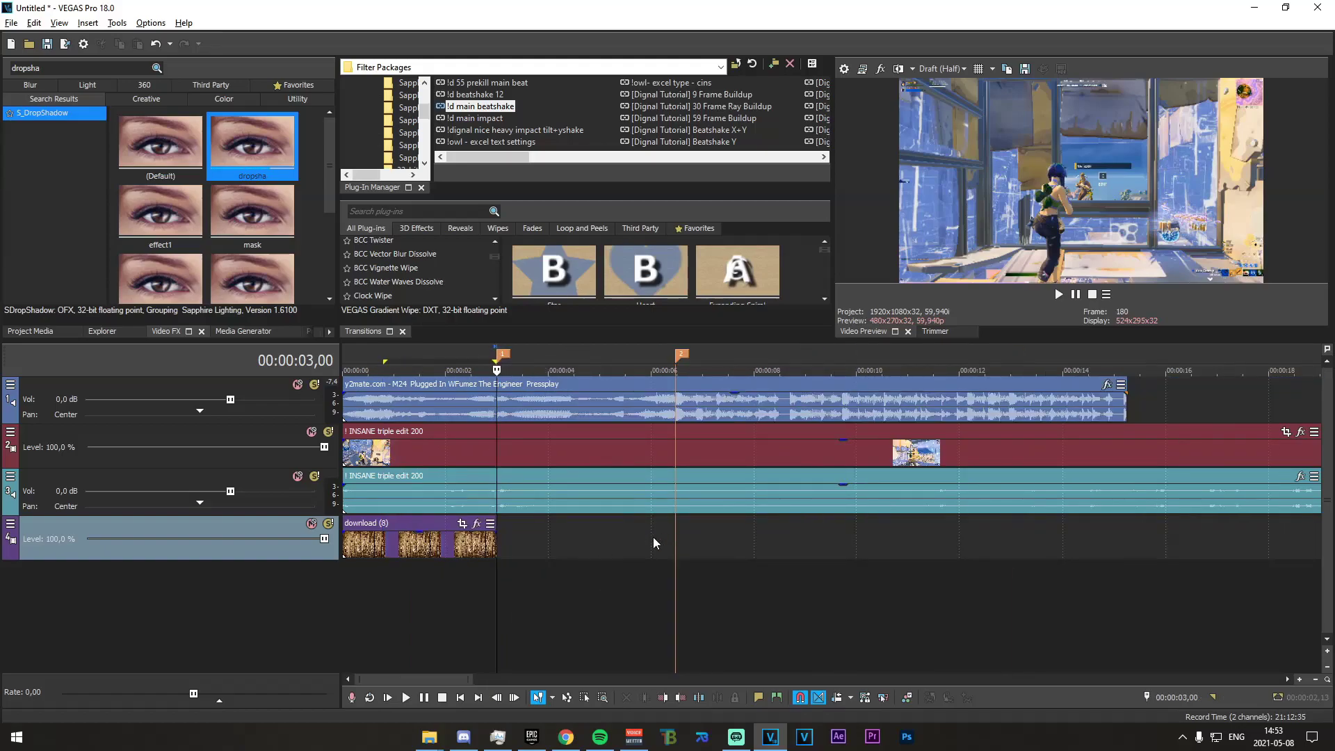
pyautogui.scroll(-3, 619, 541)
pyautogui.doubleClick(344, 460)
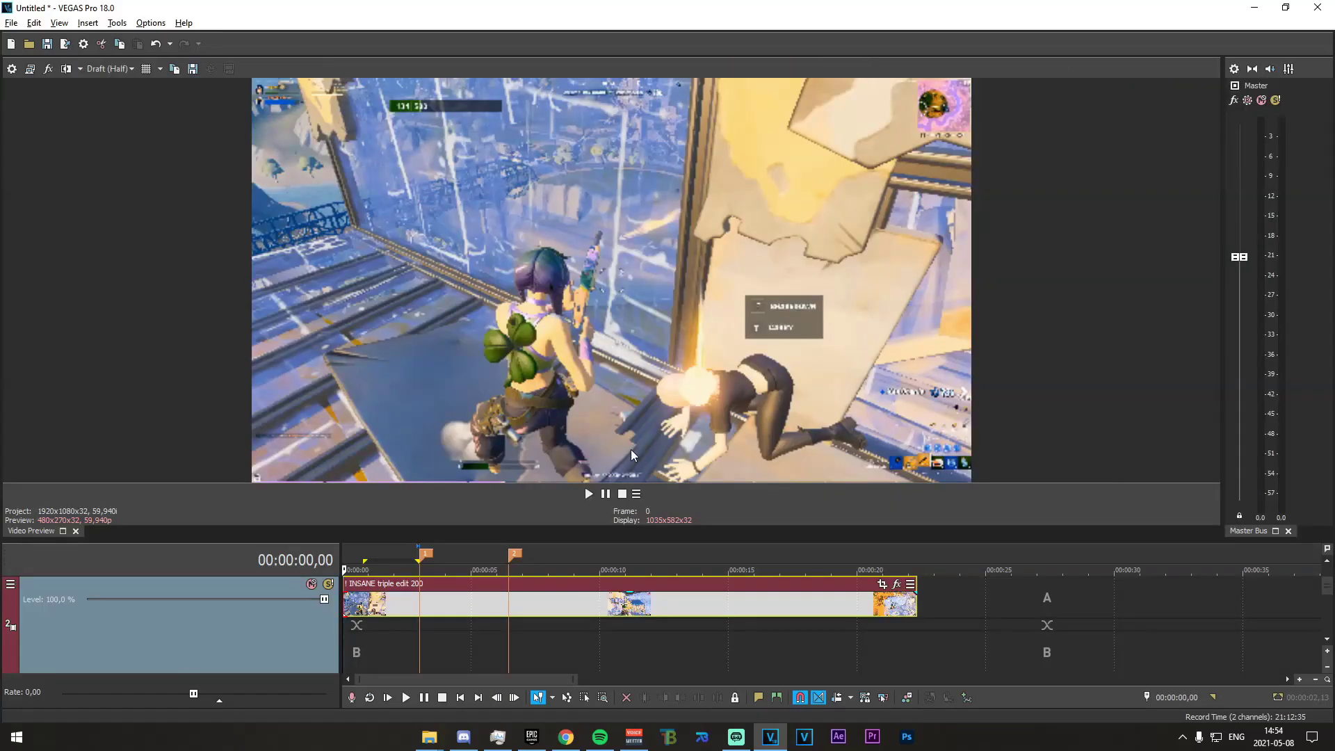
pyautogui.moveTo(612, 539); pyautogui.dragTo(549, 340)
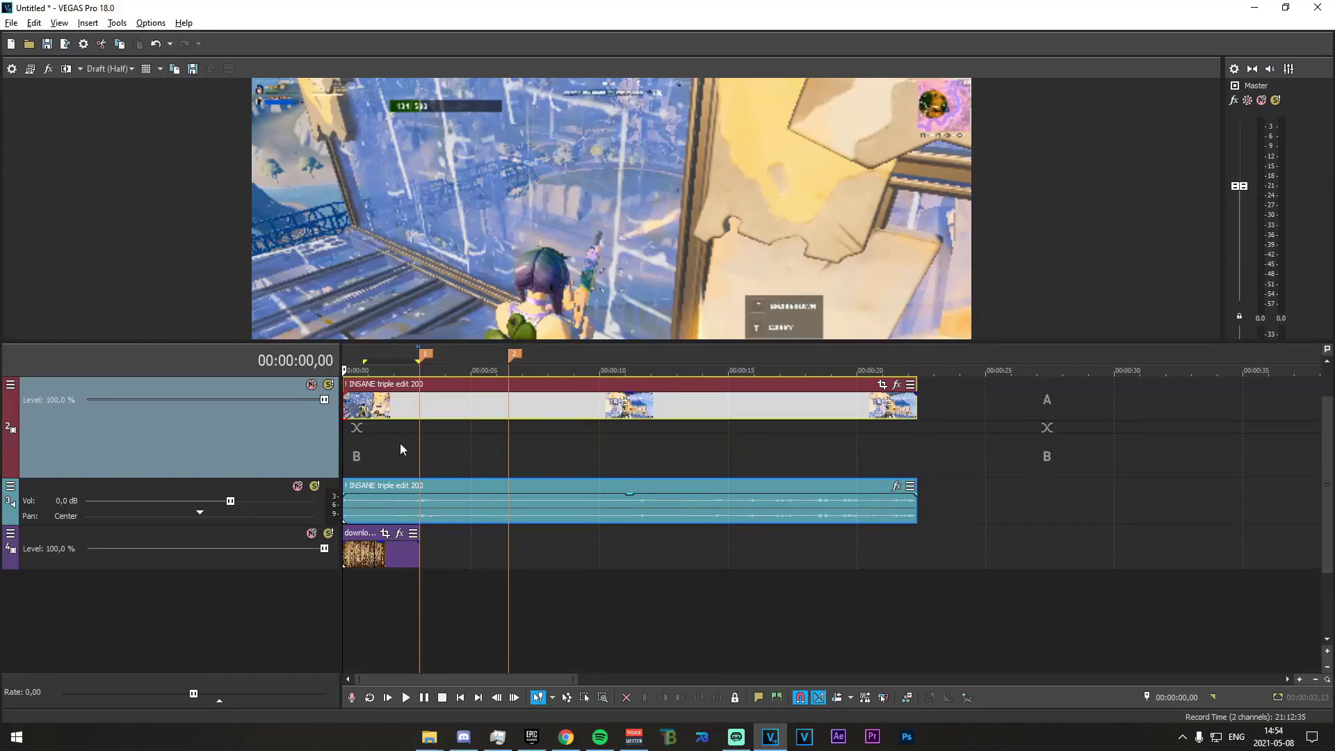
pyautogui.hotkey('alt', 'd')
pyautogui.press('d')
# Shift the gameplay clip so its shot falls on the second marker, and extend its start back to the timeline's beginning
pyautogui.moveTo(347, 447); pyautogui.dragTo(672, 449)
pyautogui.moveTo(702, 457); pyautogui.dragTo(512, 462)
pyautogui.click(511, 462)
pyautogui.scroll(5, 952, 453)
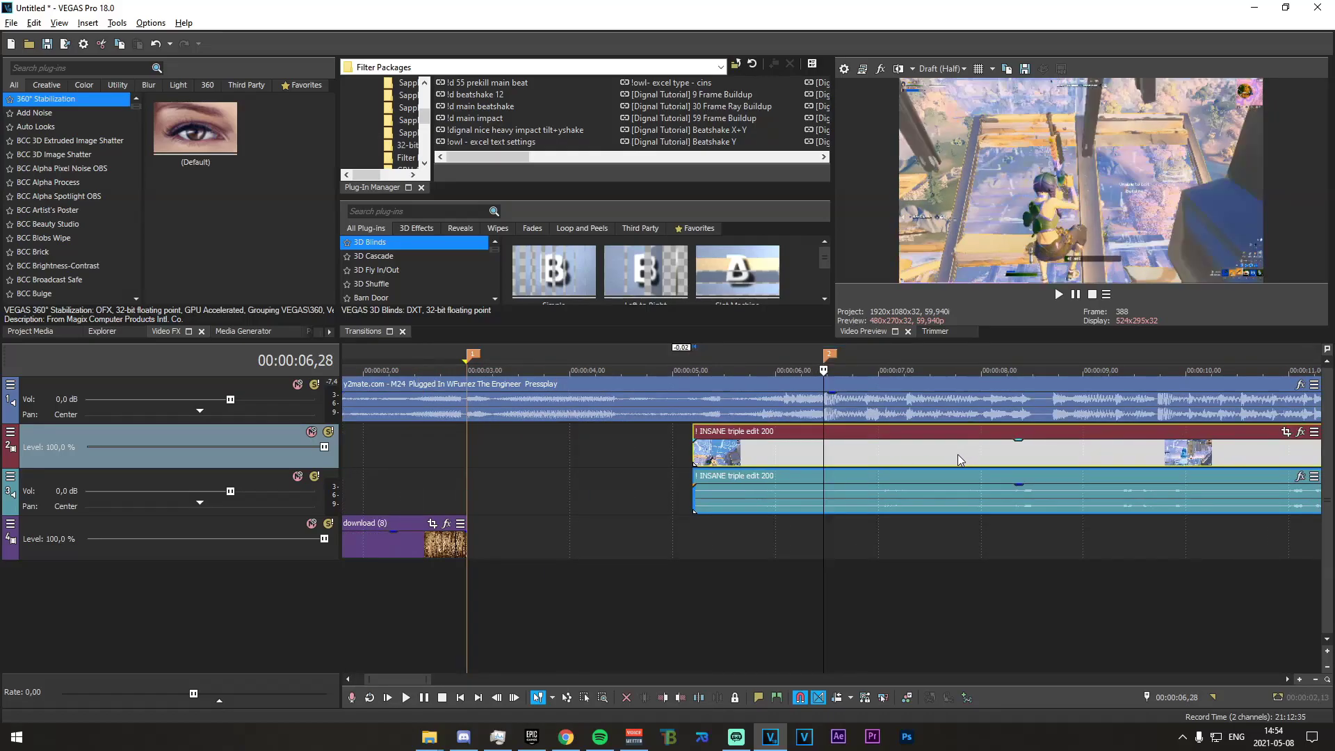
pyautogui.moveTo(957, 454); pyautogui.dragTo(899, 454)
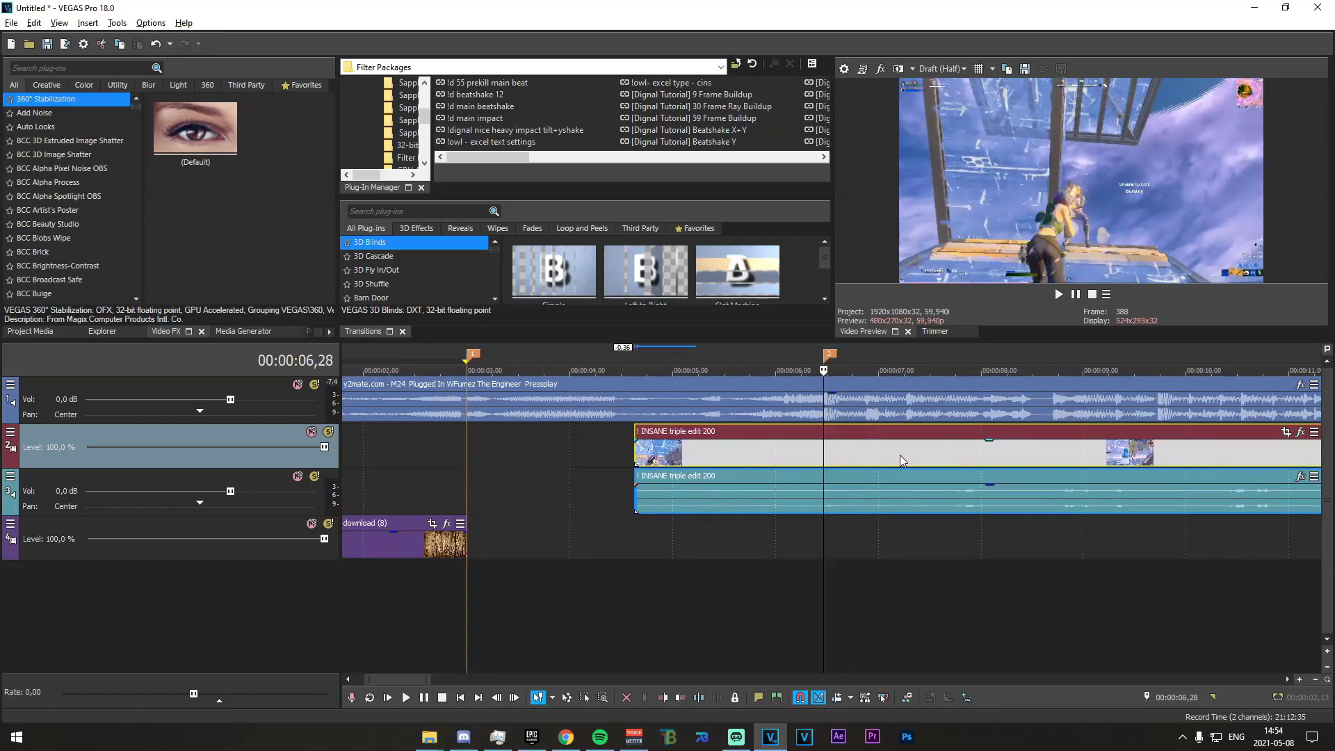
pyautogui.scroll(-3, 900, 453)
pyautogui.moveTo(580, 459); pyautogui.dragTo(344, 463)
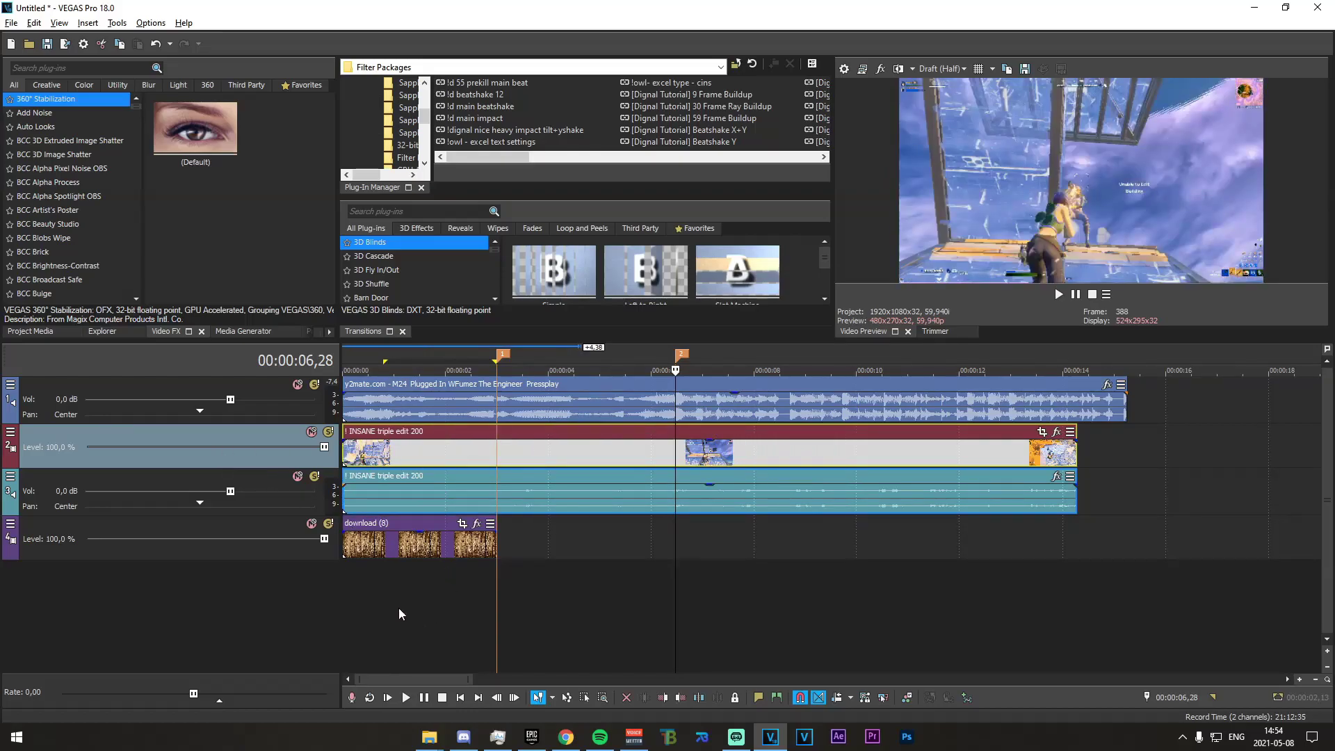
# Split the gameplay clip at the first marker, 00:00:03,00
pyautogui.click(495, 455)
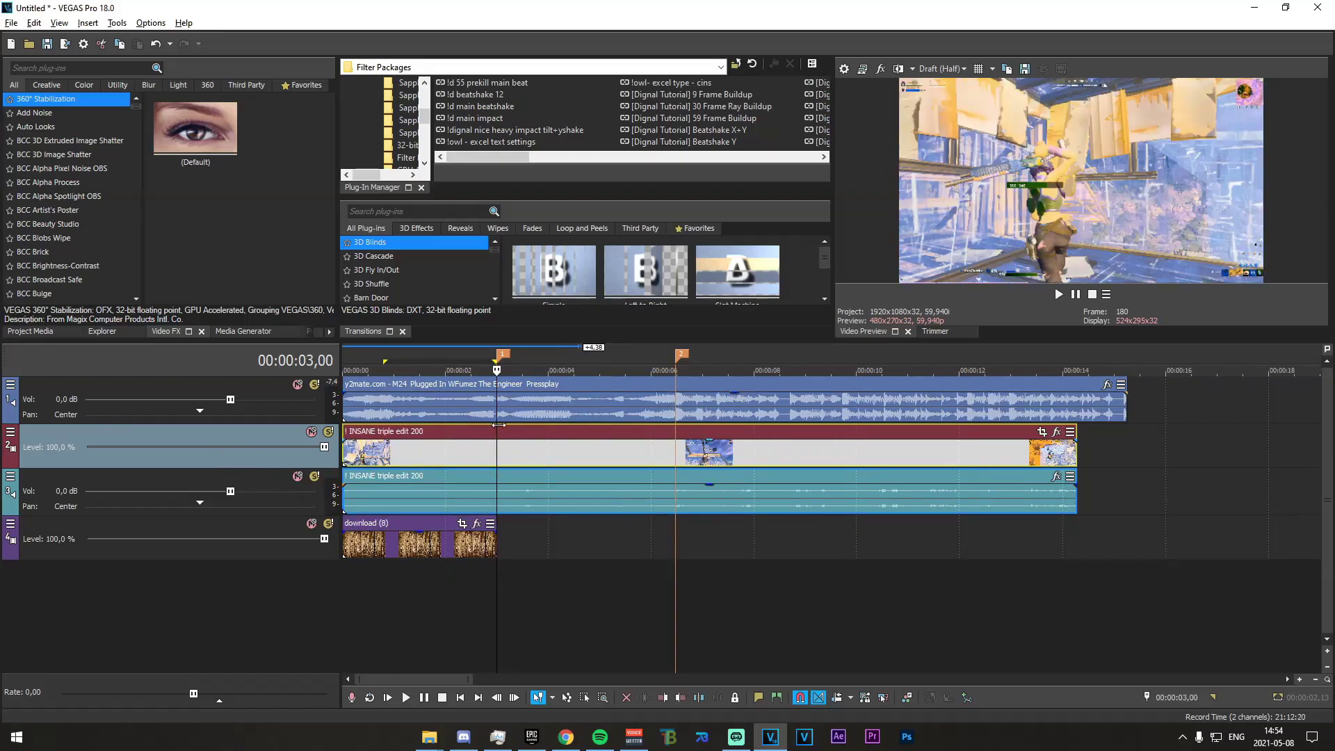
pyautogui.press('s')
pyautogui.scroll(6, 498, 548)
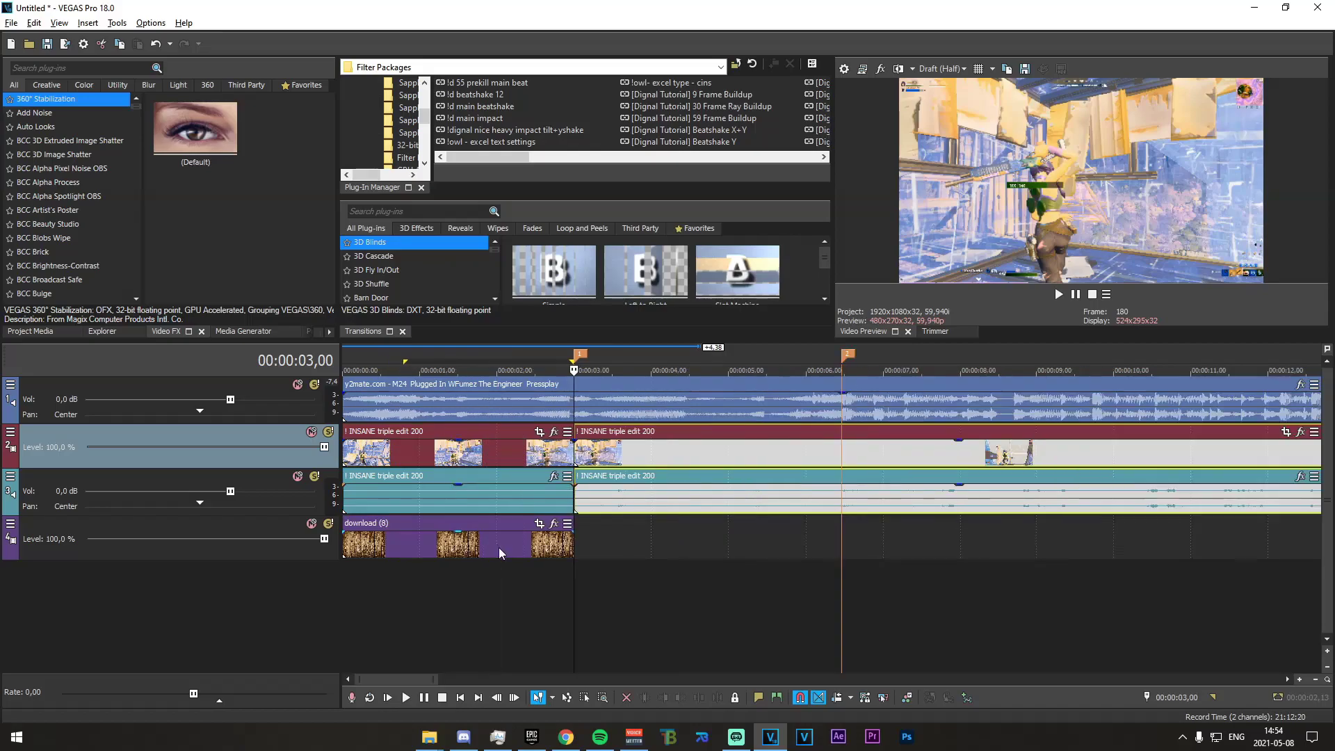
# Delete the gameplay's audio track, keeping the music, gameplay video and wood image tracks
pyautogui.scroll(-15, 890, 527)
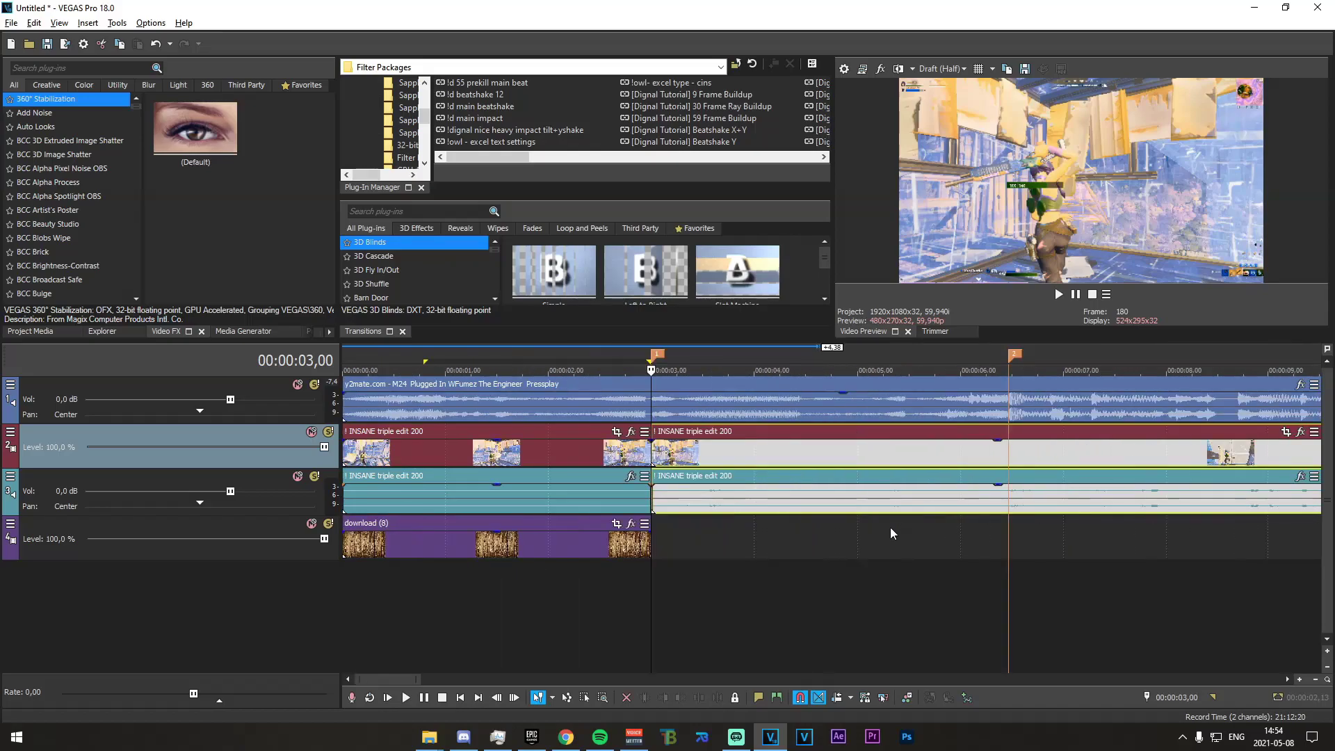
pyautogui.rightClick(749, 500)
pyautogui.click(791, 395)
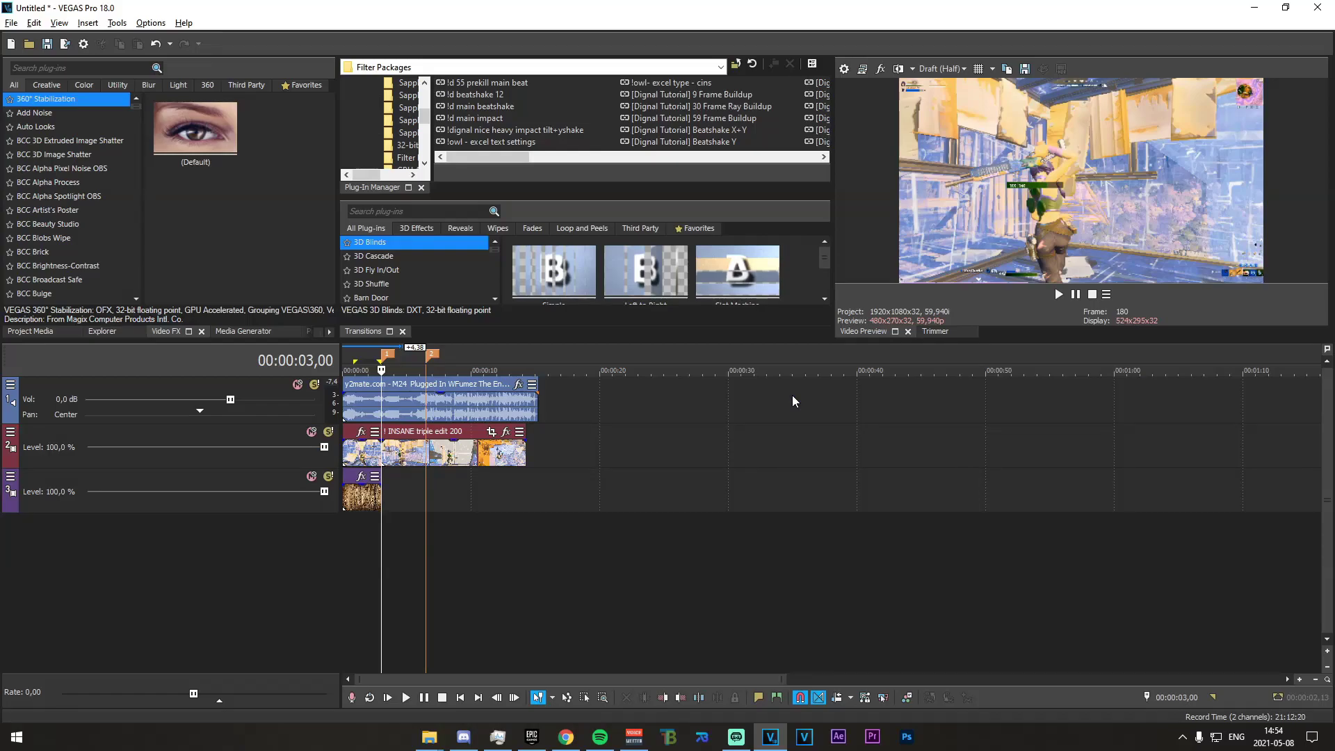
pyautogui.scroll(5, 449, 470)
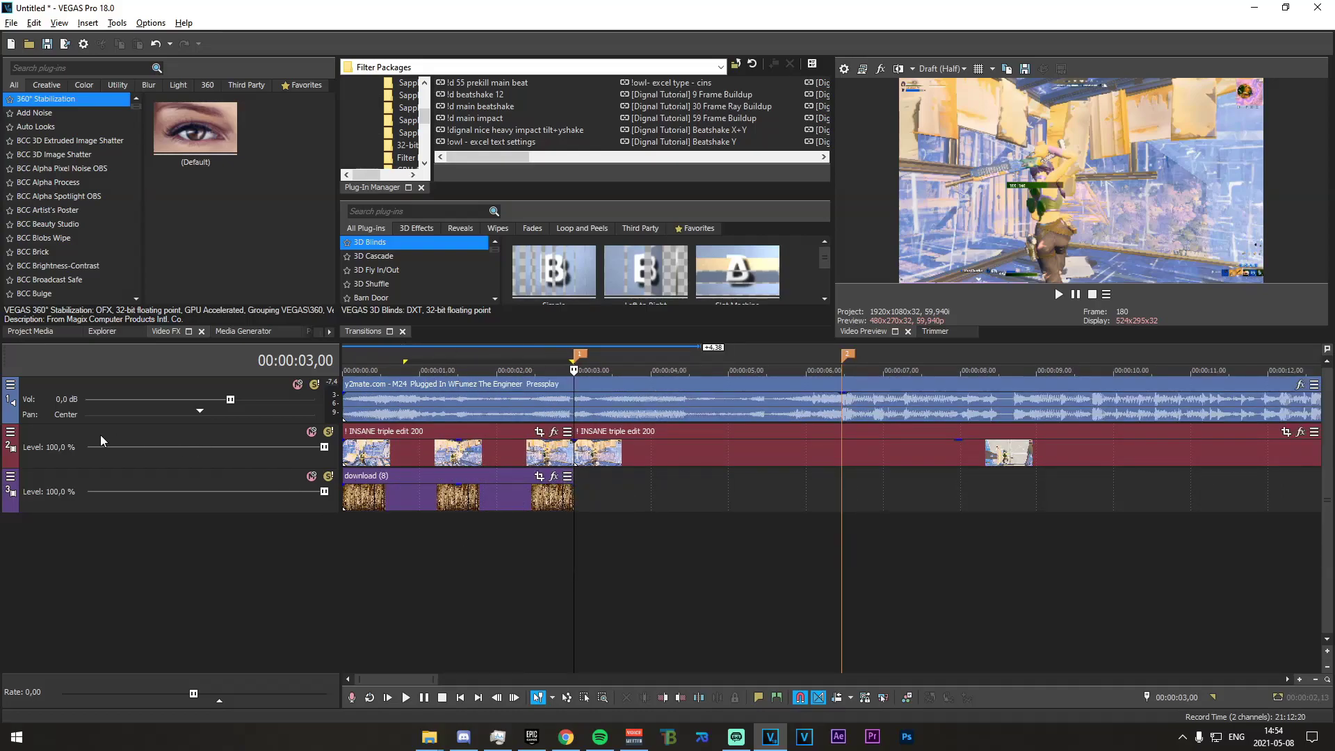
# Insert an empty video track above the gameplay track and move the gameplay part after the first marker onto it
pyautogui.hotkey('ctrl', 'shift', 'q')
pyautogui.moveTo(267, 387); pyautogui.dragTo(269, 473)
pyautogui.click(499, 504)
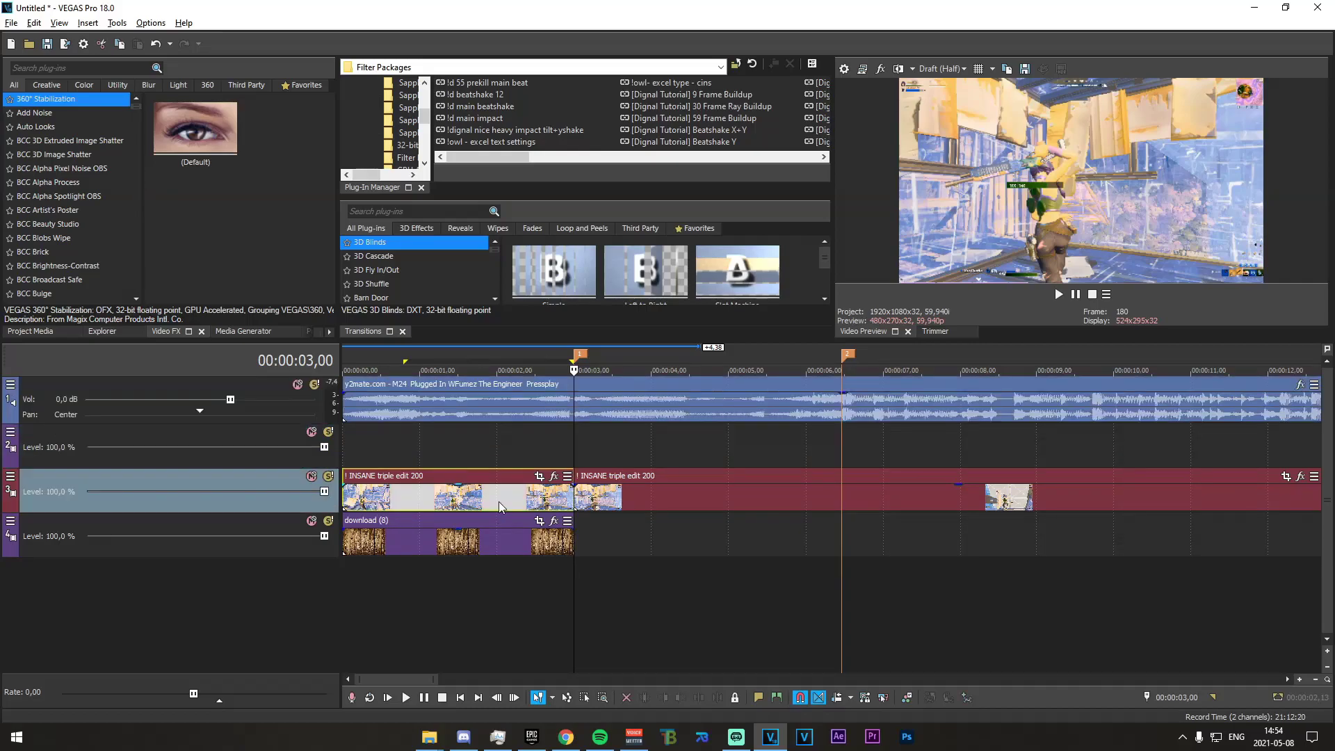
pyautogui.click(650, 491)
pyautogui.click(847, 488)
pyautogui.moveTo(690, 498); pyautogui.dragTo(689, 453)
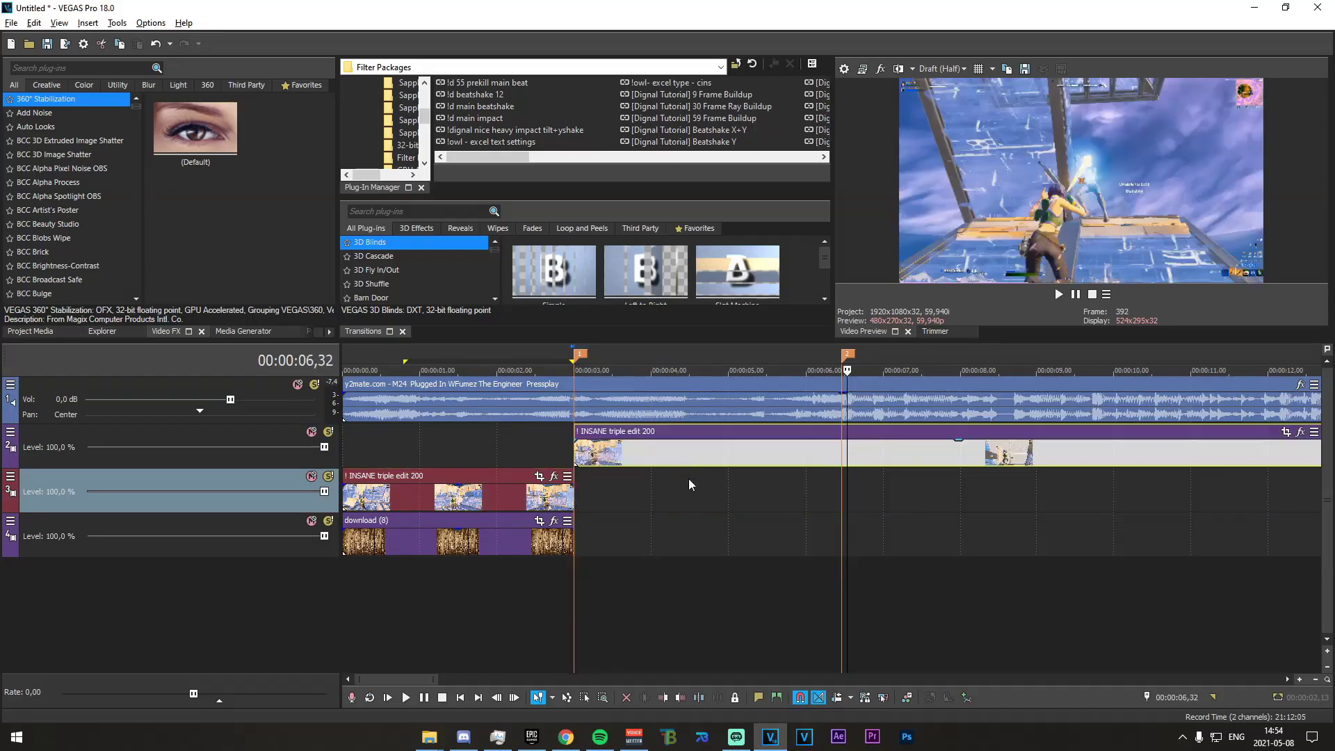
# Open Track Motion for the first gameplay part's track and place its window clear of the preview and that part
pyautogui.click(398, 574)
pyautogui.click(346, 580)
pyautogui.click(10, 476)
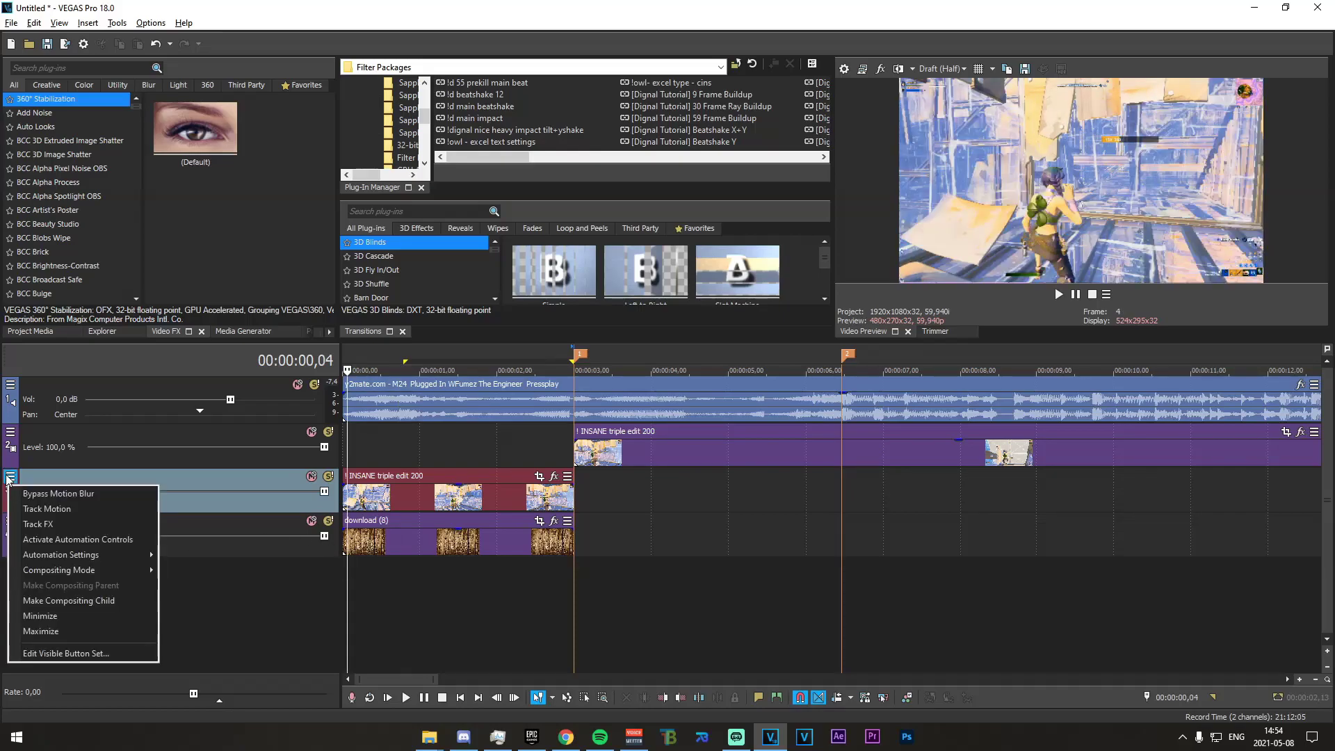
pyautogui.click(66, 515)
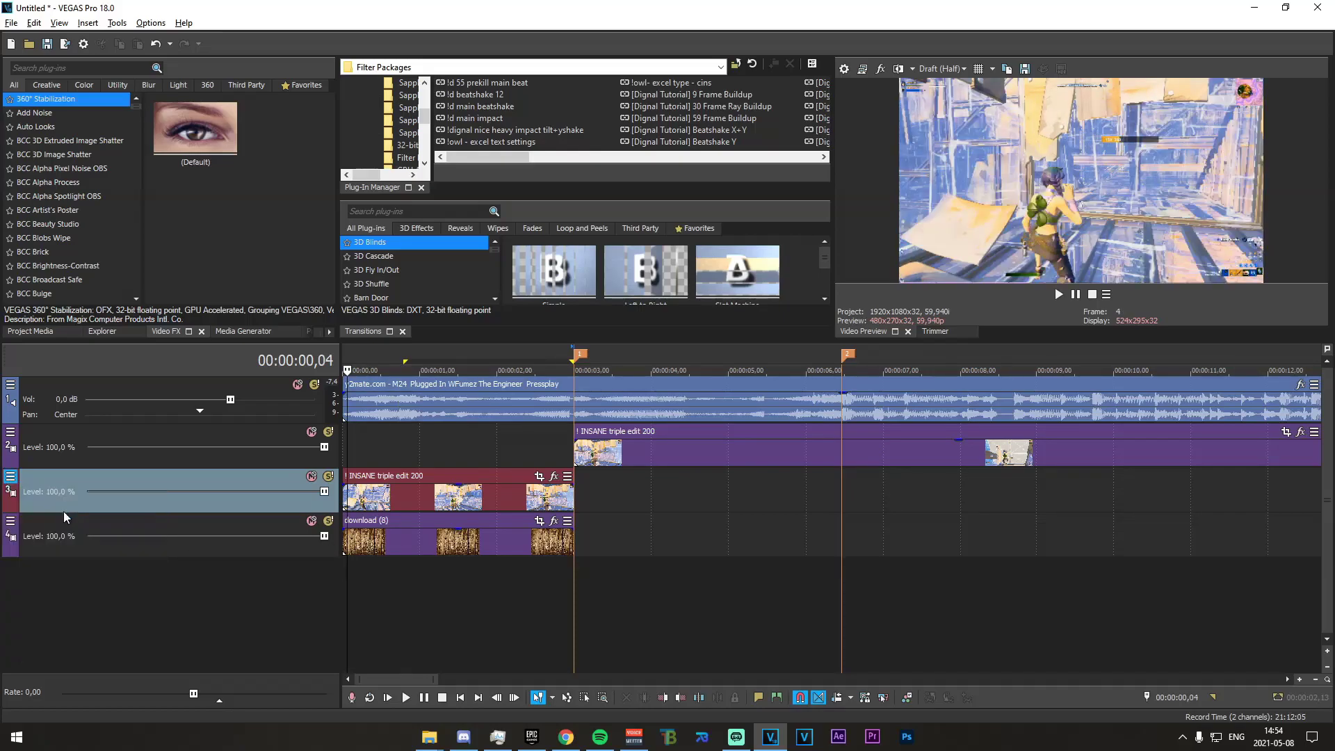
pyautogui.moveTo(584, 392); pyautogui.dragTo(901, 605)
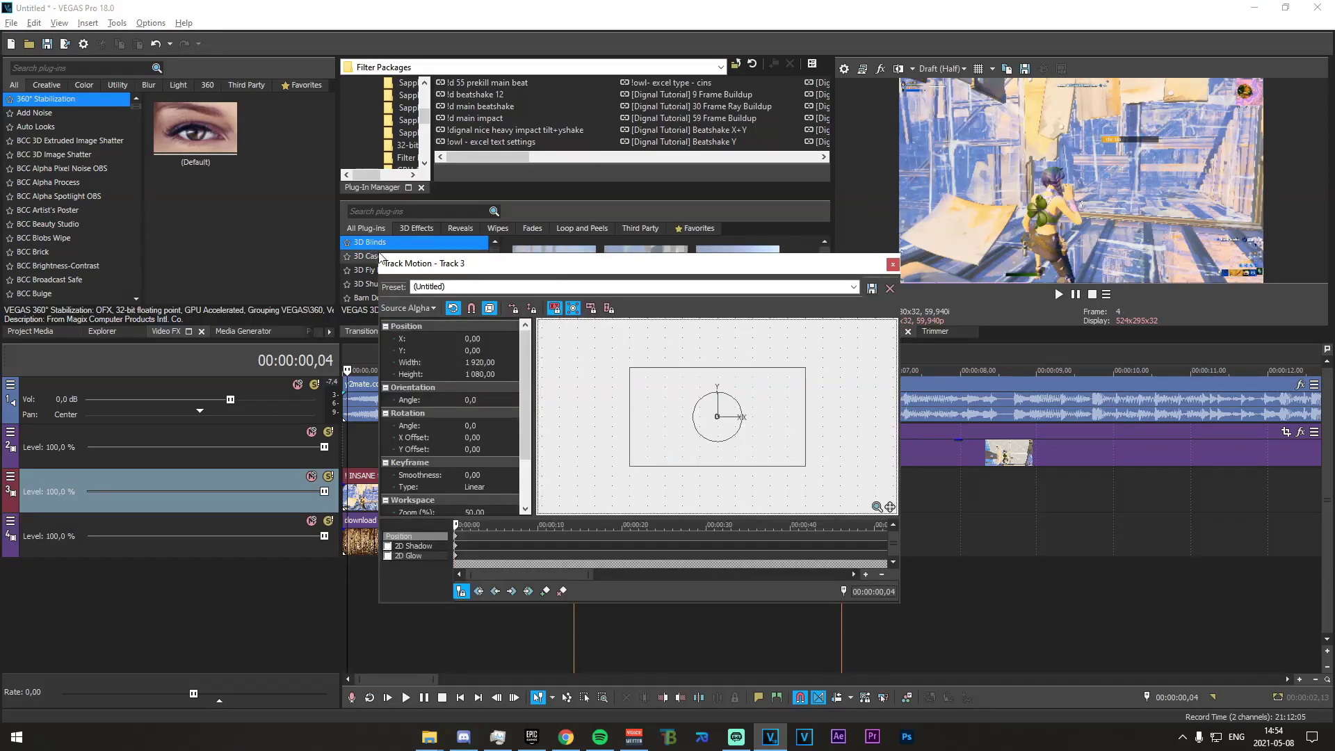
pyautogui.moveTo(431, 264); pyautogui.dragTo(864, 336)
pyautogui.moveTo(910, 342); pyautogui.dragTo(821, 343)
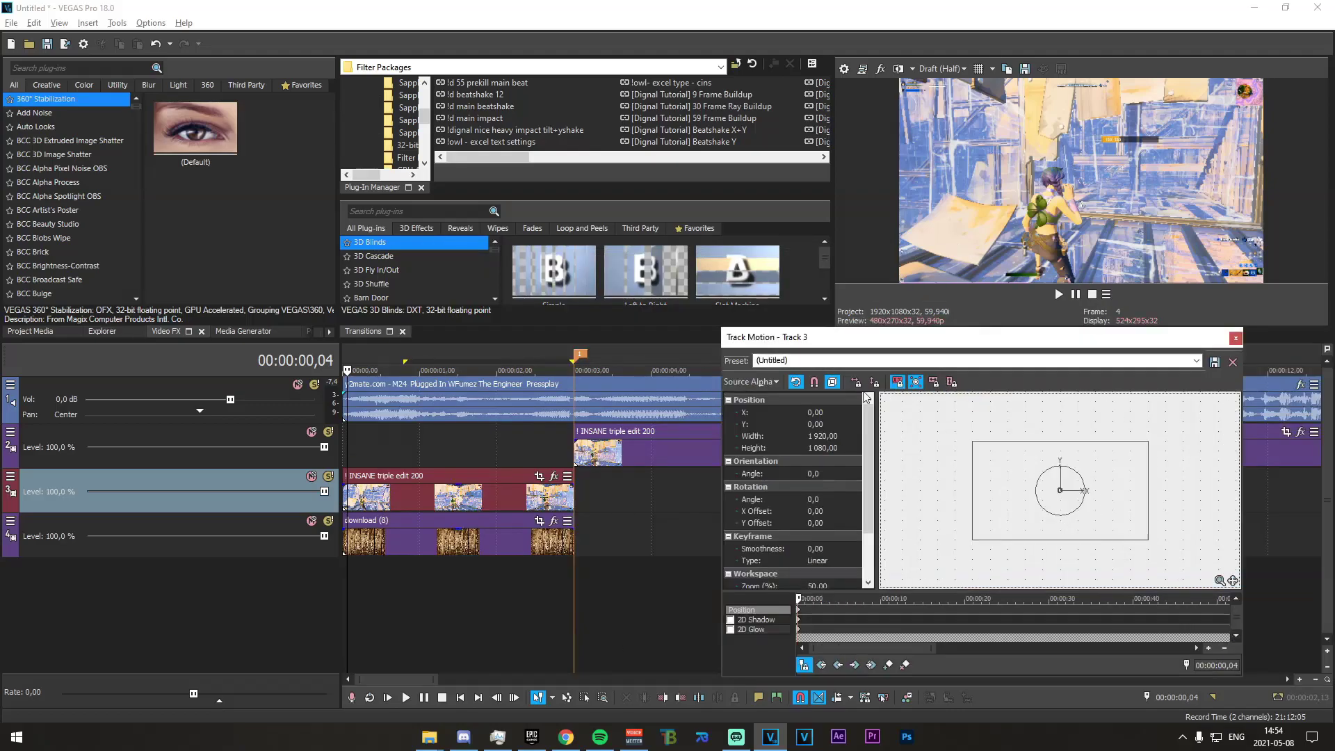
# Scale the gameplay track to about 933 × 525 at 00:00:00,49 in Track Motion, keeping it centred over the wood background
pyautogui.moveTo(398, 596); pyautogui.dragTo(424, 591)
pyautogui.moveTo(1149, 539); pyautogui.dragTo(1101, 515)
pyautogui.scroll(8, 1129, 523)
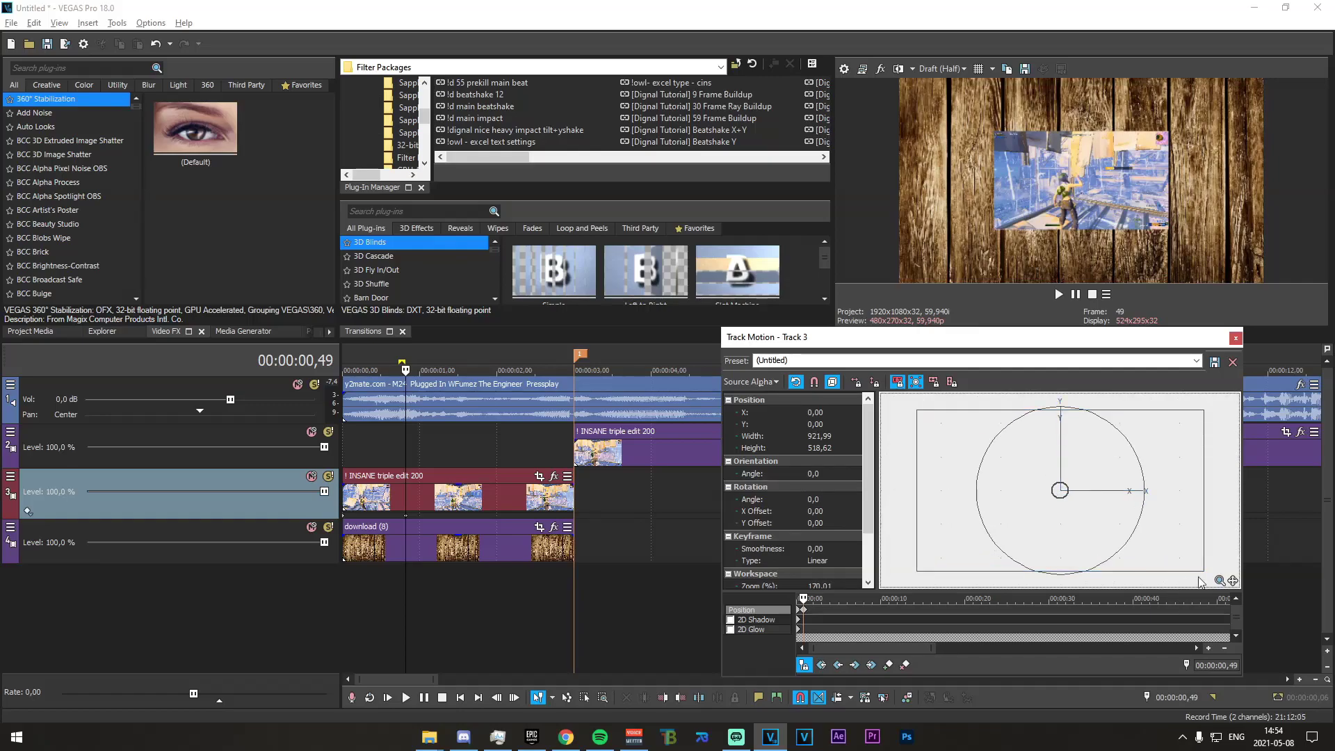
pyautogui.moveTo(1203, 575); pyautogui.dragTo(1205, 576)
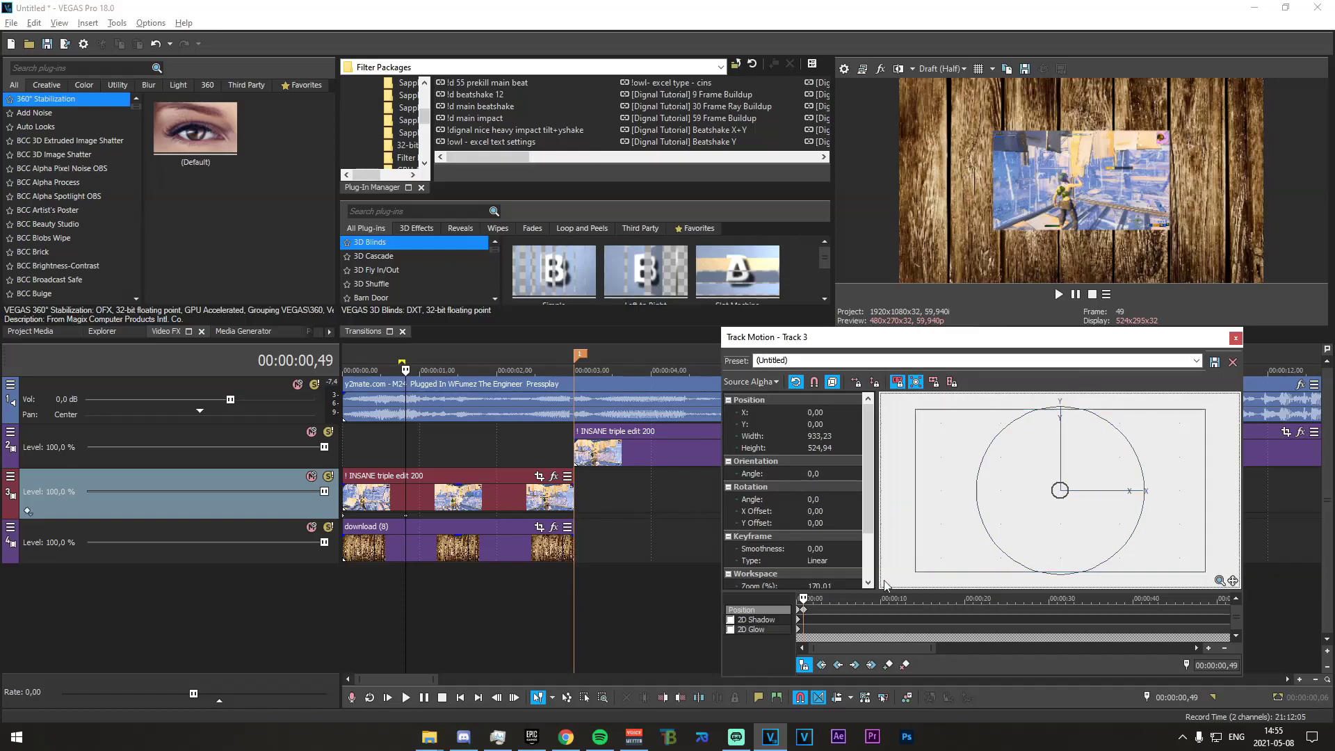
# Replace the full-size starting keyframe with the 933 × 525 one, so the gameplay is already scaled down at 00:00:00,00
pyautogui.scroll(5, 808, 616)
pyautogui.scroll(3, 808, 614)
pyautogui.click(798, 610)
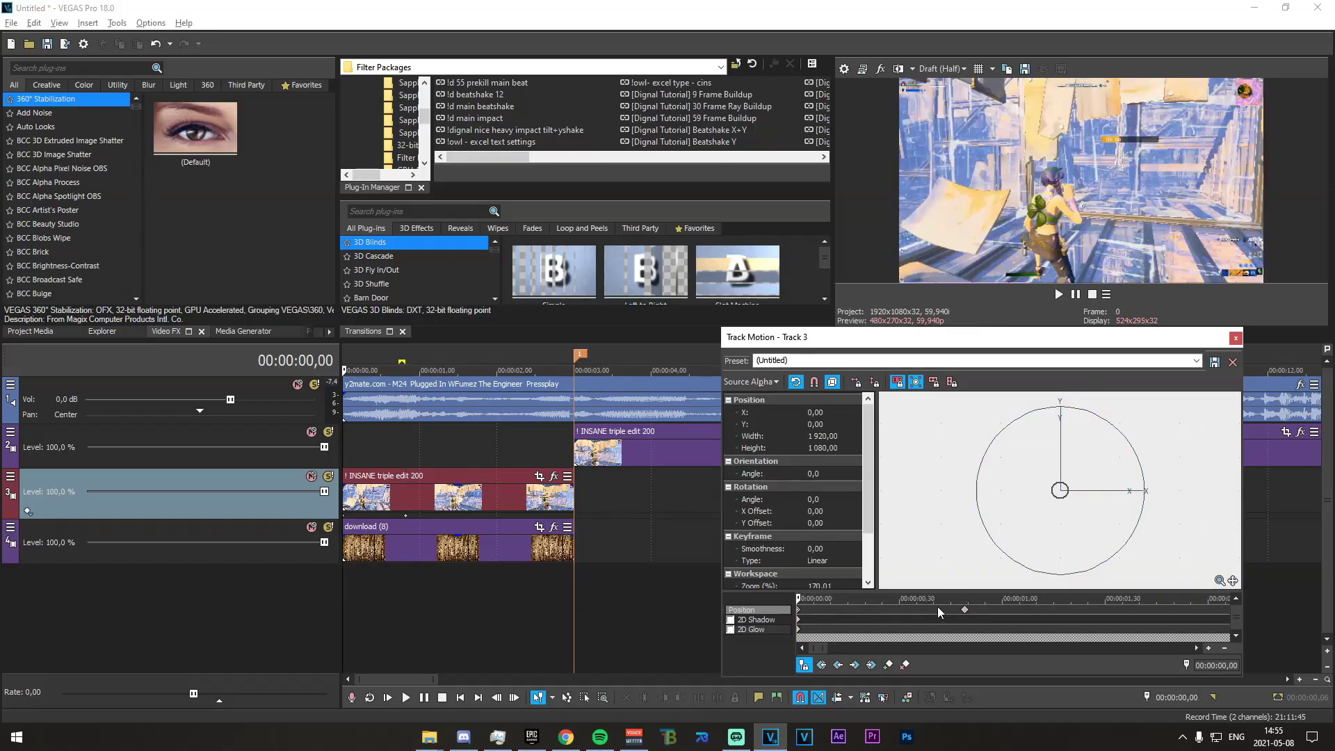
pyautogui.press('Delete')
pyautogui.moveTo(964, 612); pyautogui.dragTo(652, 639)
pyautogui.moveTo(344, 568); pyautogui.dragTo(323, 605)
pyautogui.scroll(-5, 1028, 531)
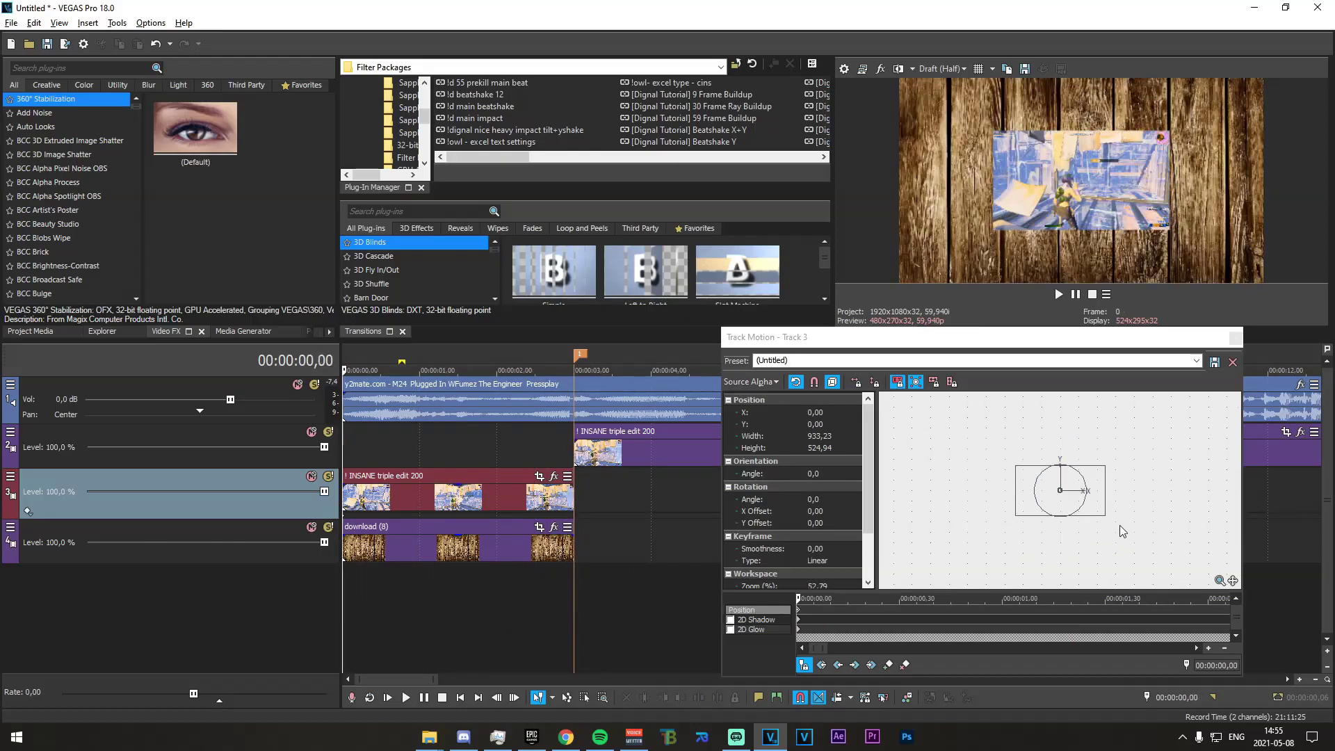
# Move the scaled gameplay above the visible frame at 00:00:00,00, to about X 1,60 and Y 812,88
pyautogui.scroll(4, 1090, 489)
pyautogui.moveTo(1089, 464); pyautogui.dragTo(1090, 472)
pyautogui.scroll(-3, 1095, 473)
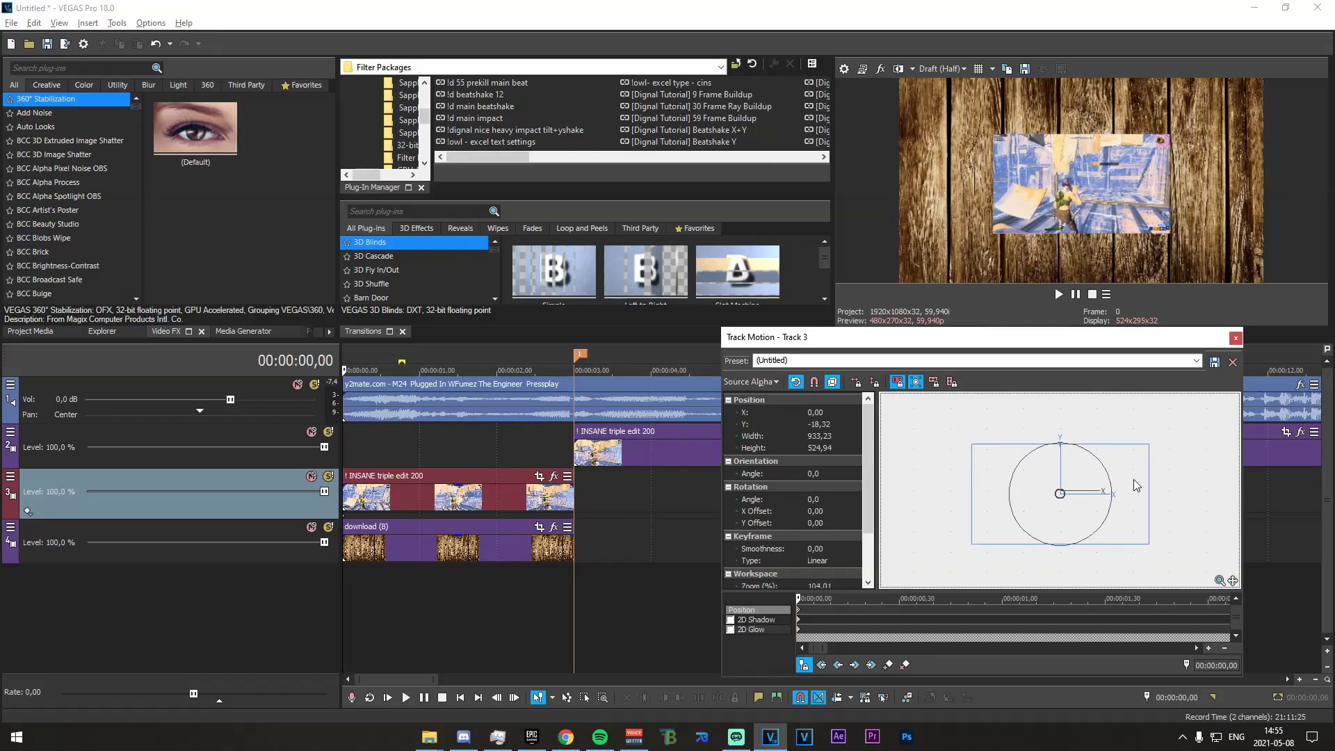
pyautogui.scroll(-1, 1125, 487)
pyautogui.moveTo(1094, 470); pyautogui.dragTo(1113, 420)
pyautogui.scroll(2, 1156, 445)
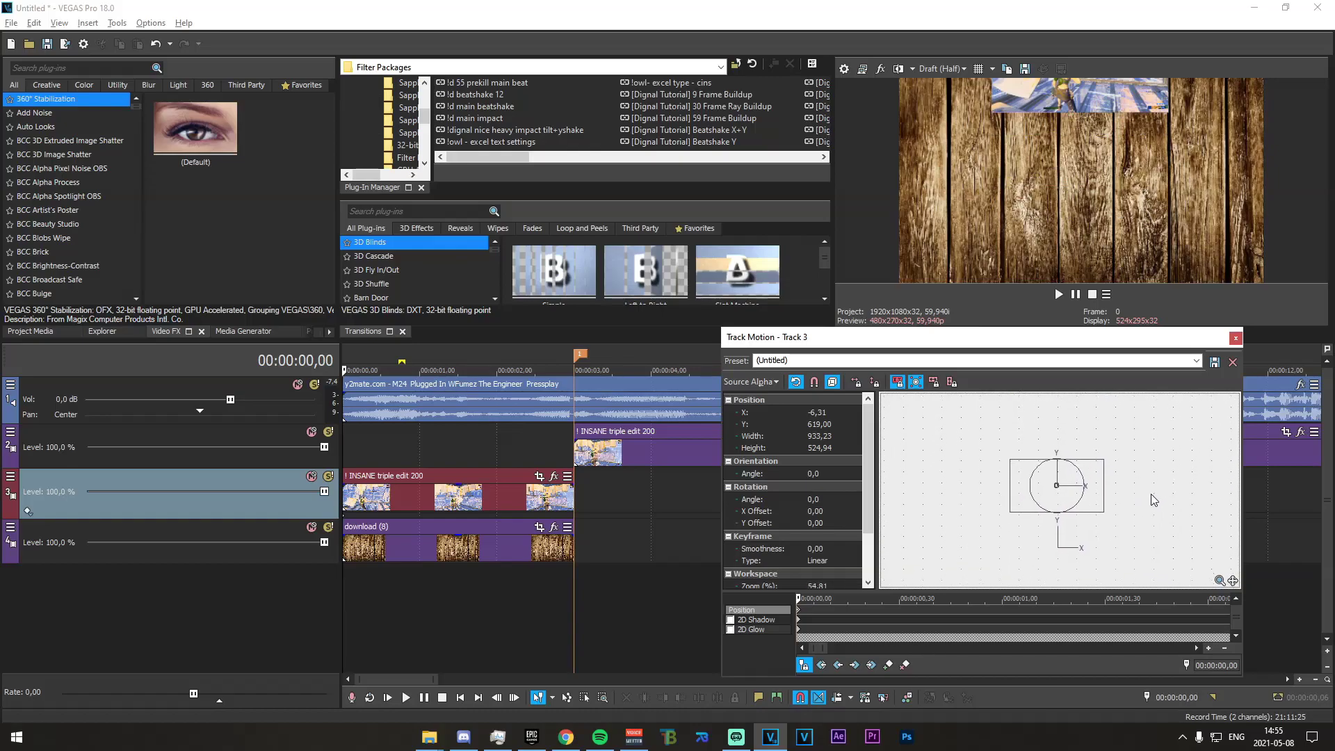
pyautogui.scroll(3, 1152, 504)
pyautogui.moveTo(1201, 477); pyautogui.dragTo(1210, 551)
pyautogui.scroll(-2, 1066, 435)
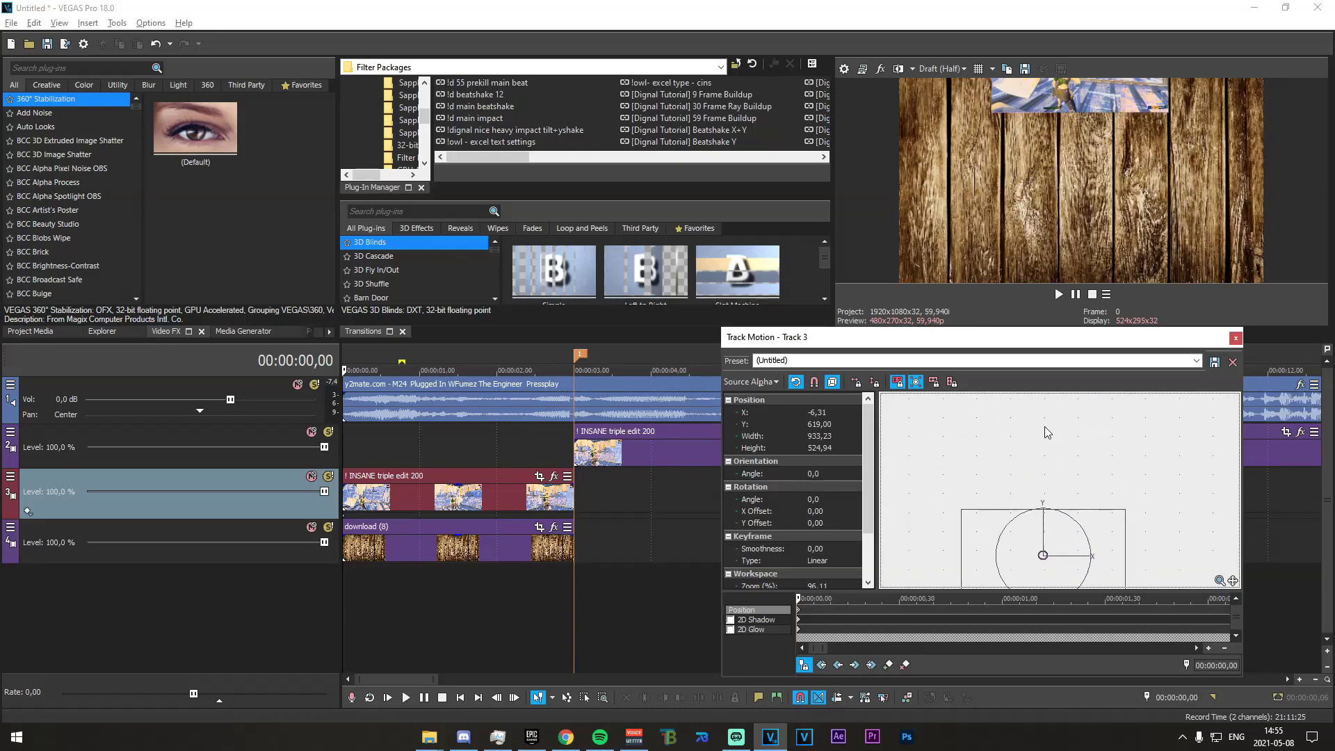
pyautogui.moveTo(1114, 553); pyautogui.dragTo(1112, 516)
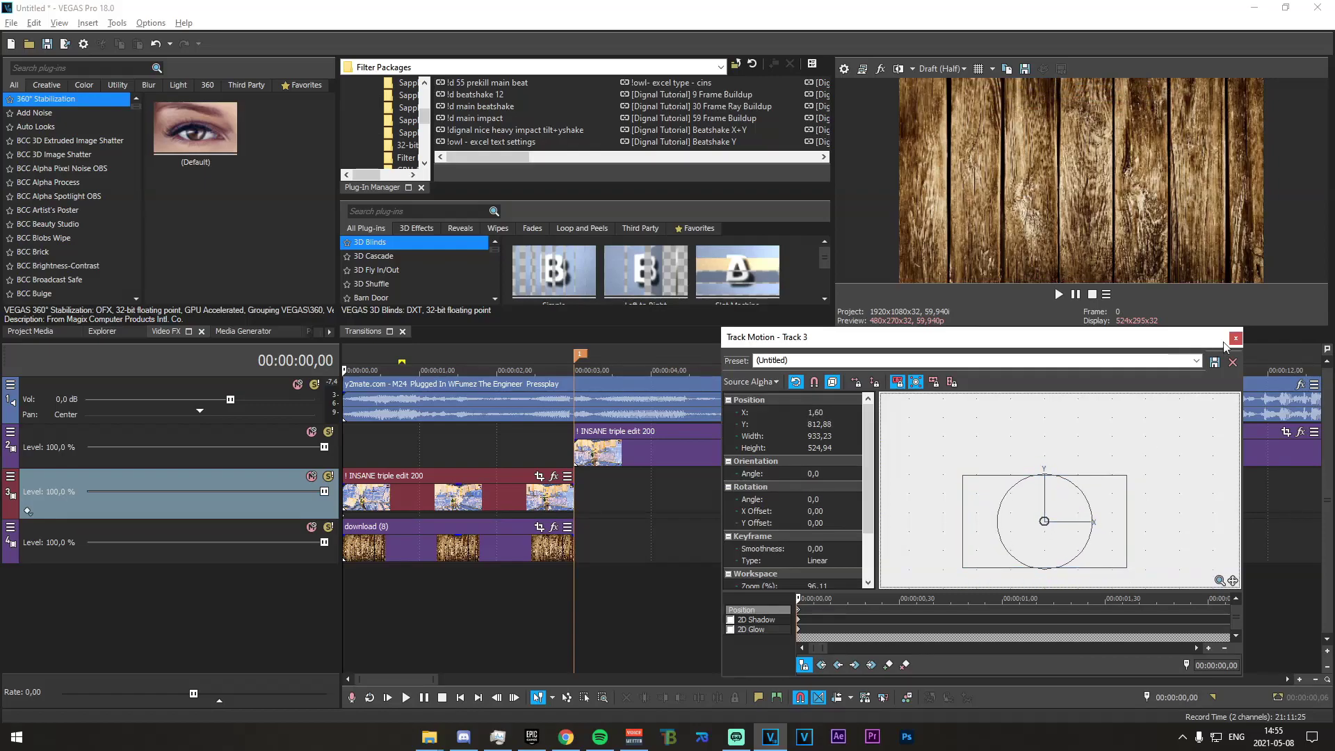
# Widen the Track Motion window and move it up to free the area below the timeline tracks
pyautogui.scroll(3, 828, 628)
pyautogui.moveTo(410, 591); pyautogui.dragTo(477, 597)
pyautogui.click(480, 597)
pyautogui.scroll(-3, 1113, 536)
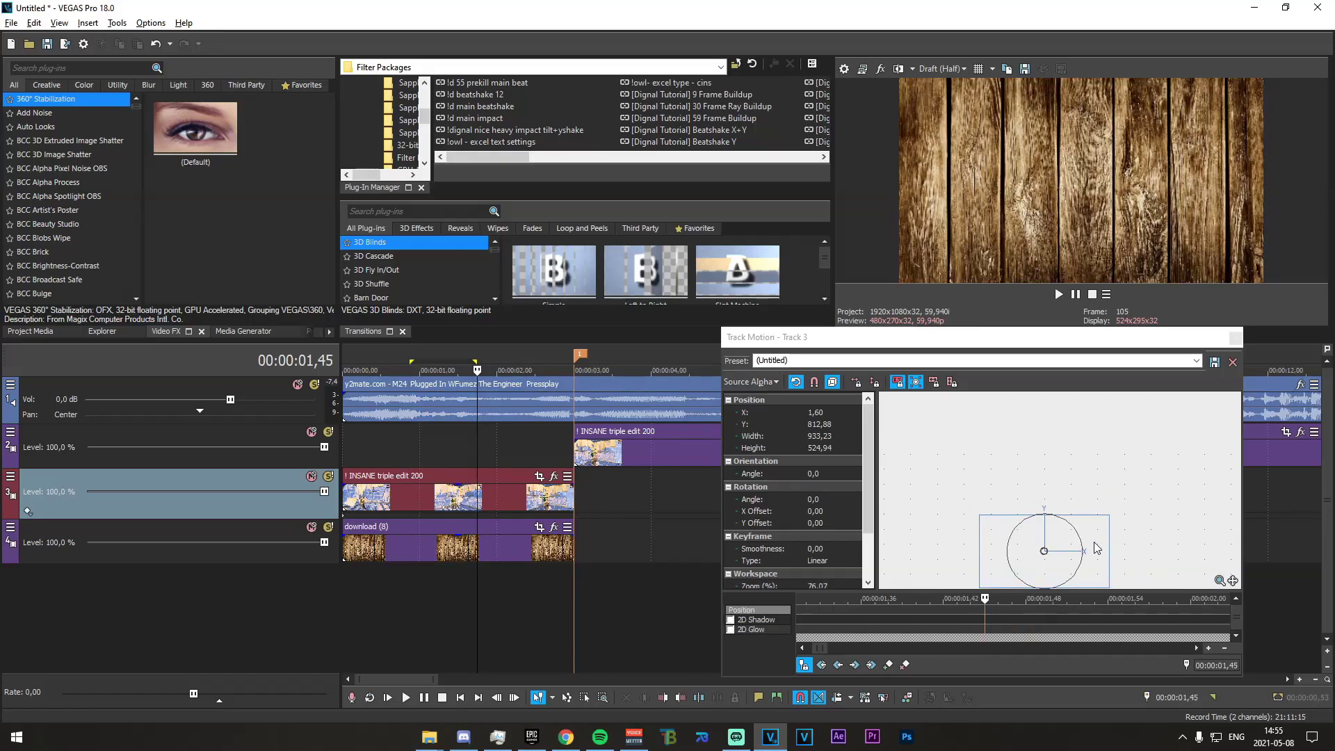
pyautogui.moveTo(1242, 499); pyautogui.dragTo(1278, 498)
pyautogui.scroll(-3, 1112, 494)
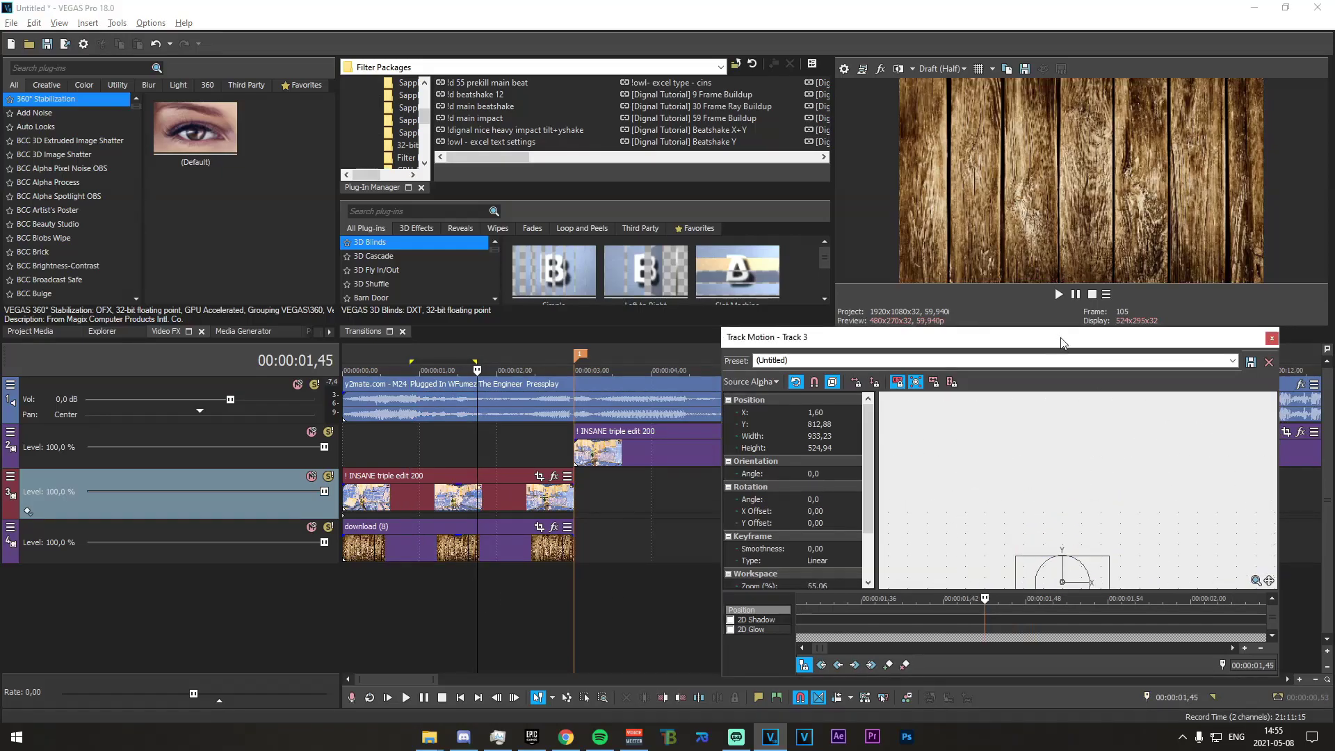
pyautogui.moveTo(1066, 346); pyautogui.dragTo(916, 246)
pyautogui.scroll(4, 1043, 411)
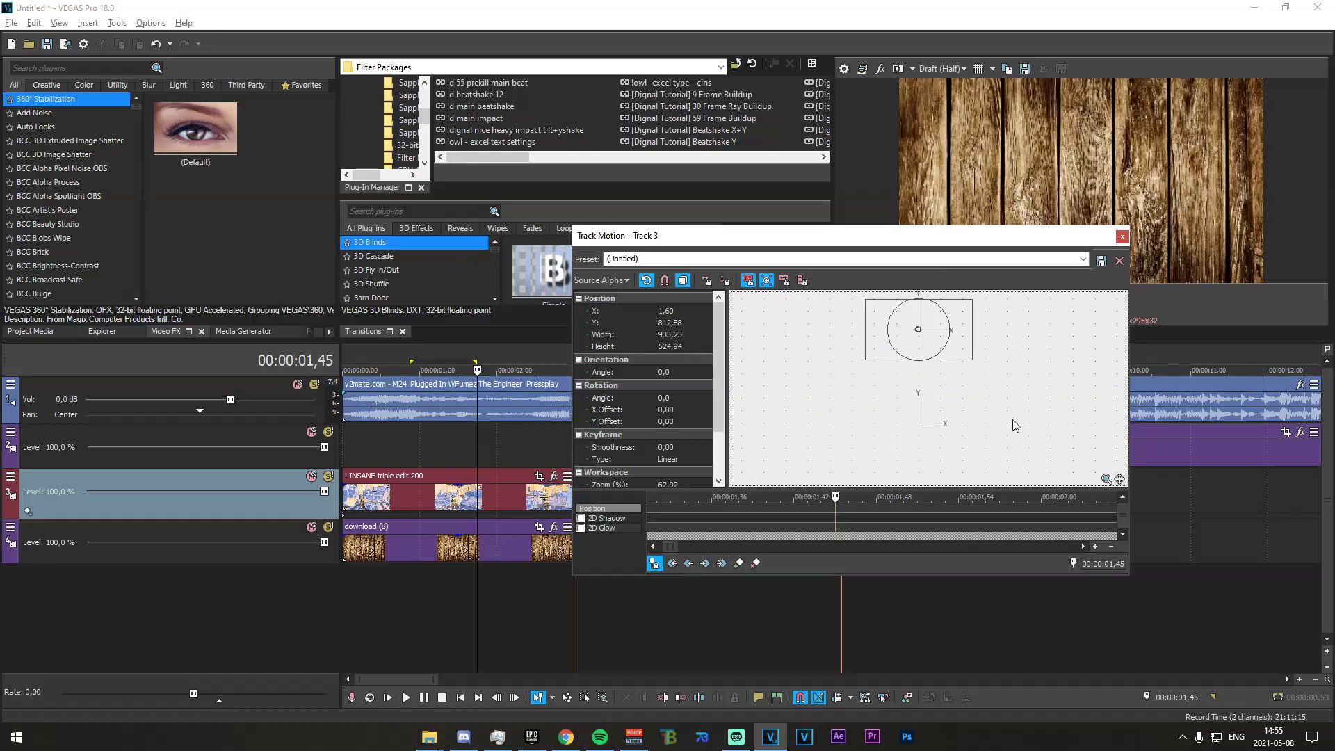
# Set a position keyframe at 00:00:01,30 that brings the gameplay down to the frame's centre, about Y 0,36
pyautogui.moveTo(831, 497); pyautogui.dragTo(669, 525)
pyautogui.click(428, 598)
pyautogui.moveTo(407, 598); pyautogui.dragTo(459, 598)
pyautogui.click(458, 598)
pyautogui.moveTo(996, 351); pyautogui.dragTo(994, 481)
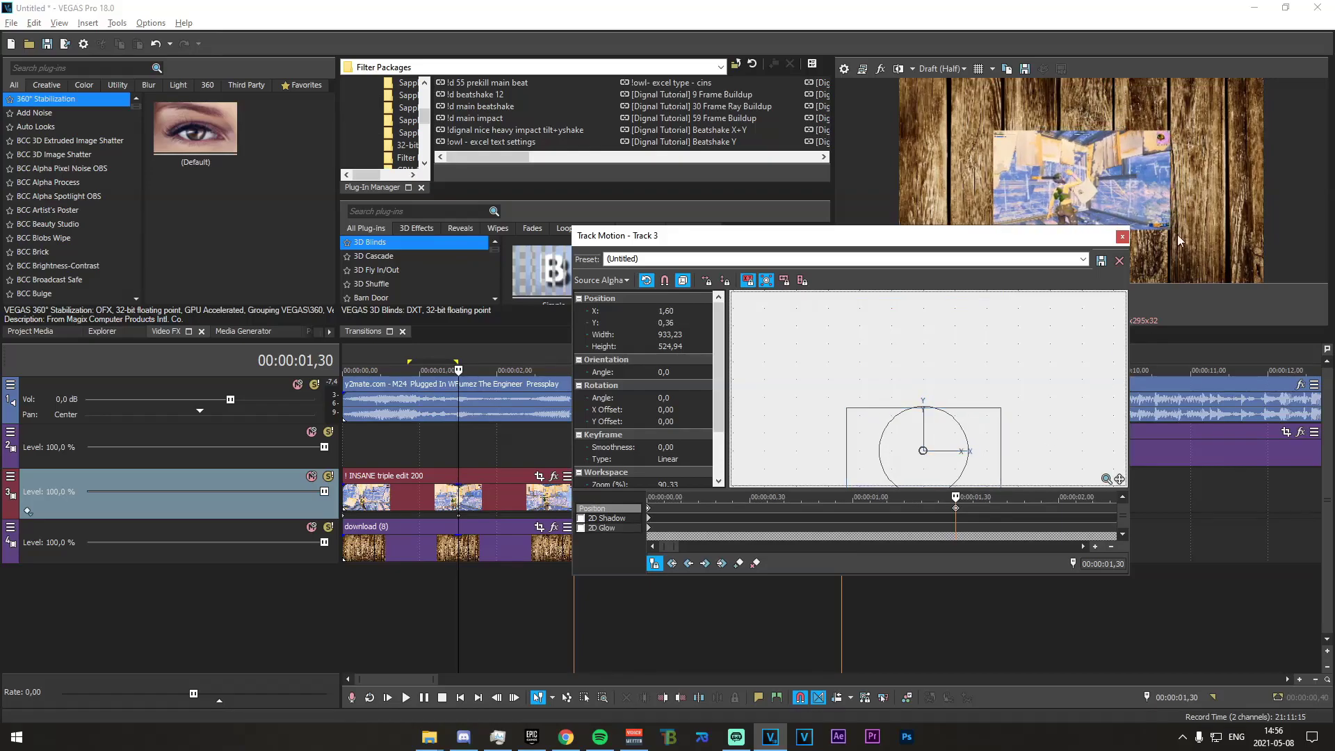
# Close Track Motion and play back the gameplay's slide-in over the wood background
pyautogui.click(1122, 237)
pyautogui.moveTo(549, 627); pyautogui.dragTo(1, 586)
pyautogui.press('space')
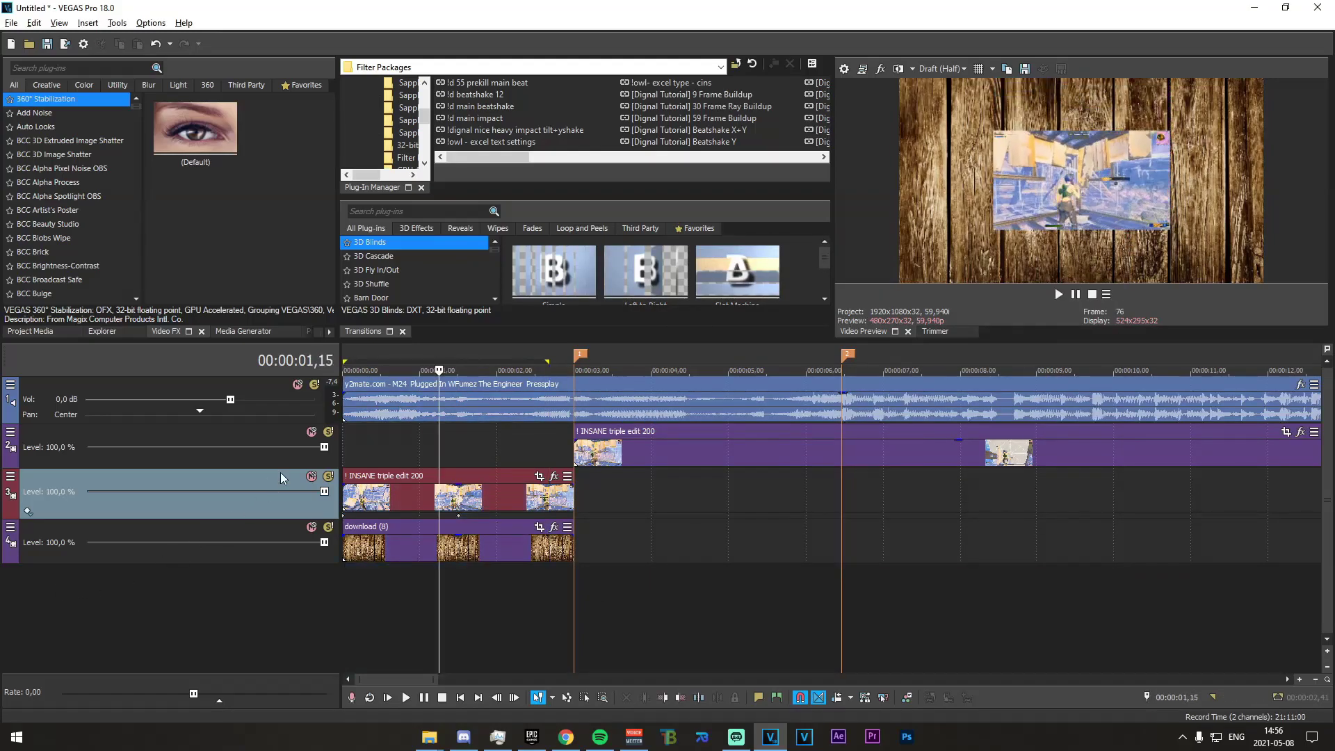
pyautogui.press('space')
pyautogui.press('space')
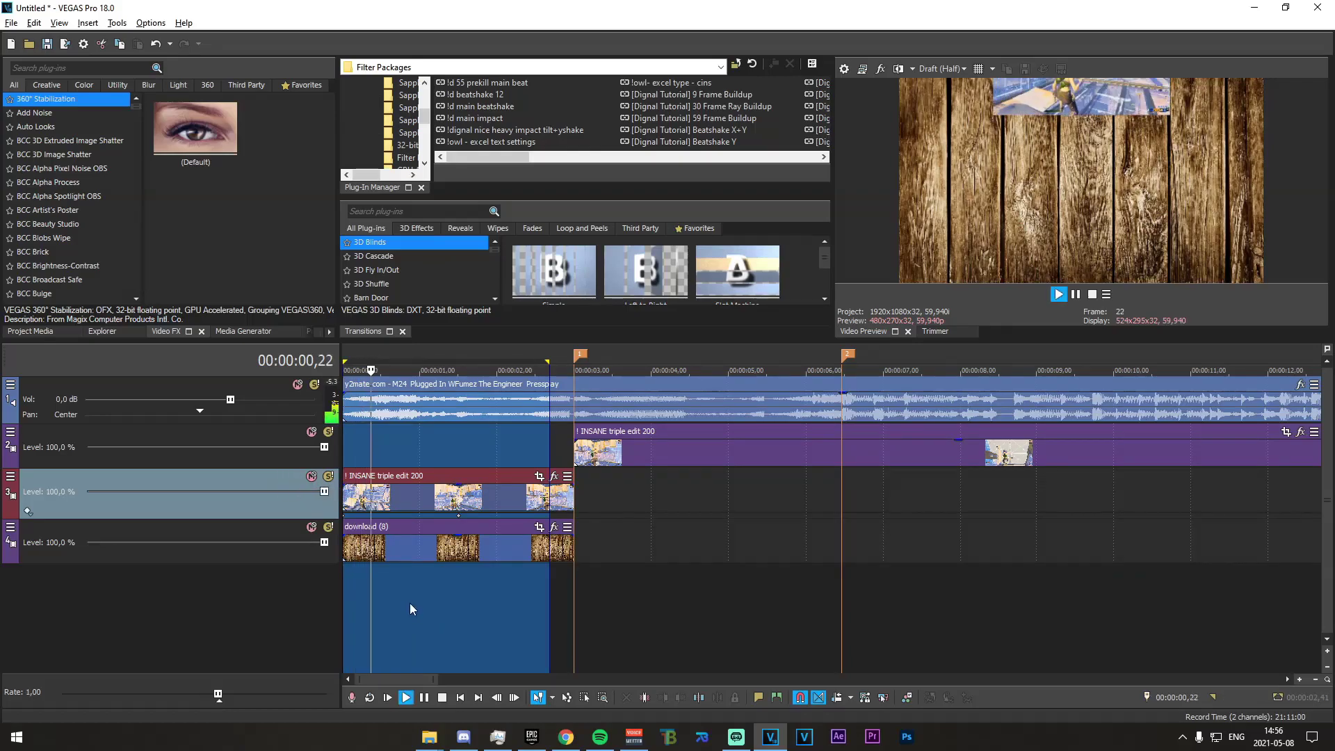
pyautogui.press('space')
pyautogui.click(386, 582)
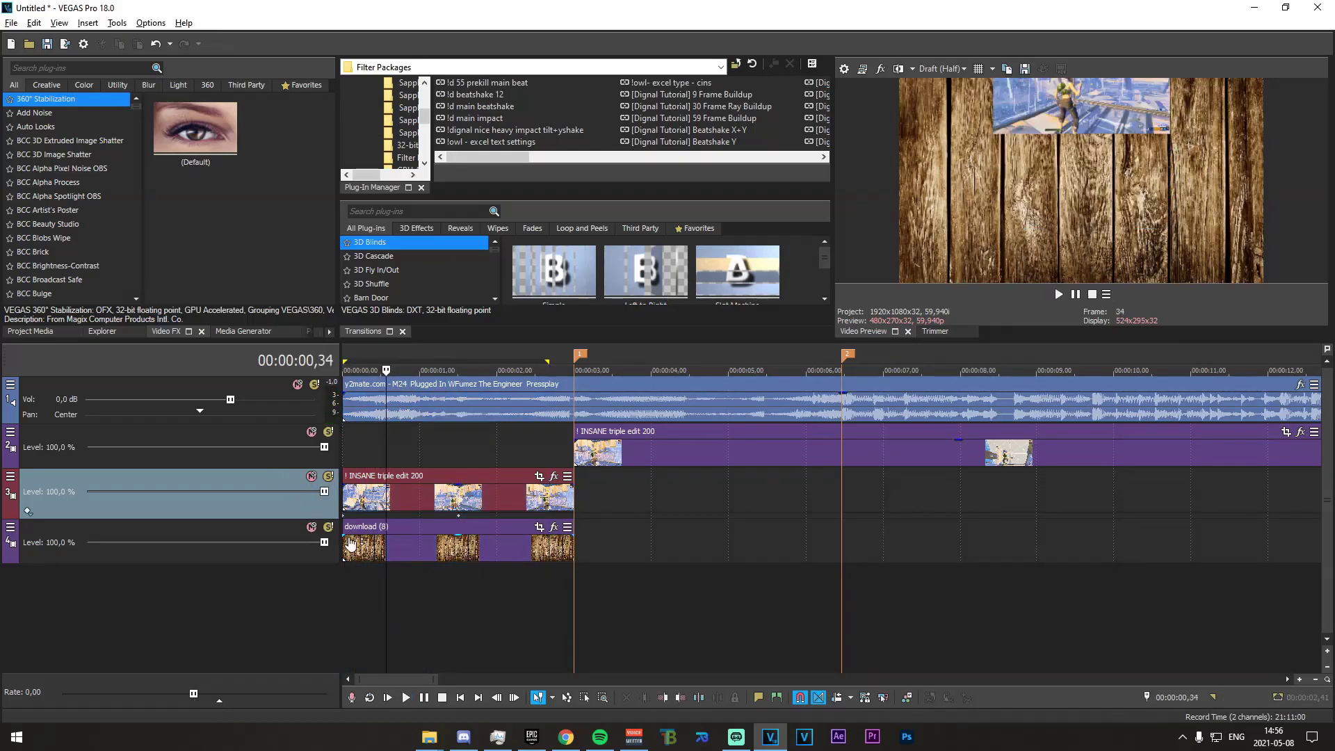
pyautogui.rightClick(343, 515)
pyautogui.click(371, 562)
pyautogui.click(346, 453)
pyautogui.scroll(3, 347, 453)
# Move the slide-in's ending keyframe earlier, to about 00:00:00,48, and replay the intro's start
pyautogui.press('space')
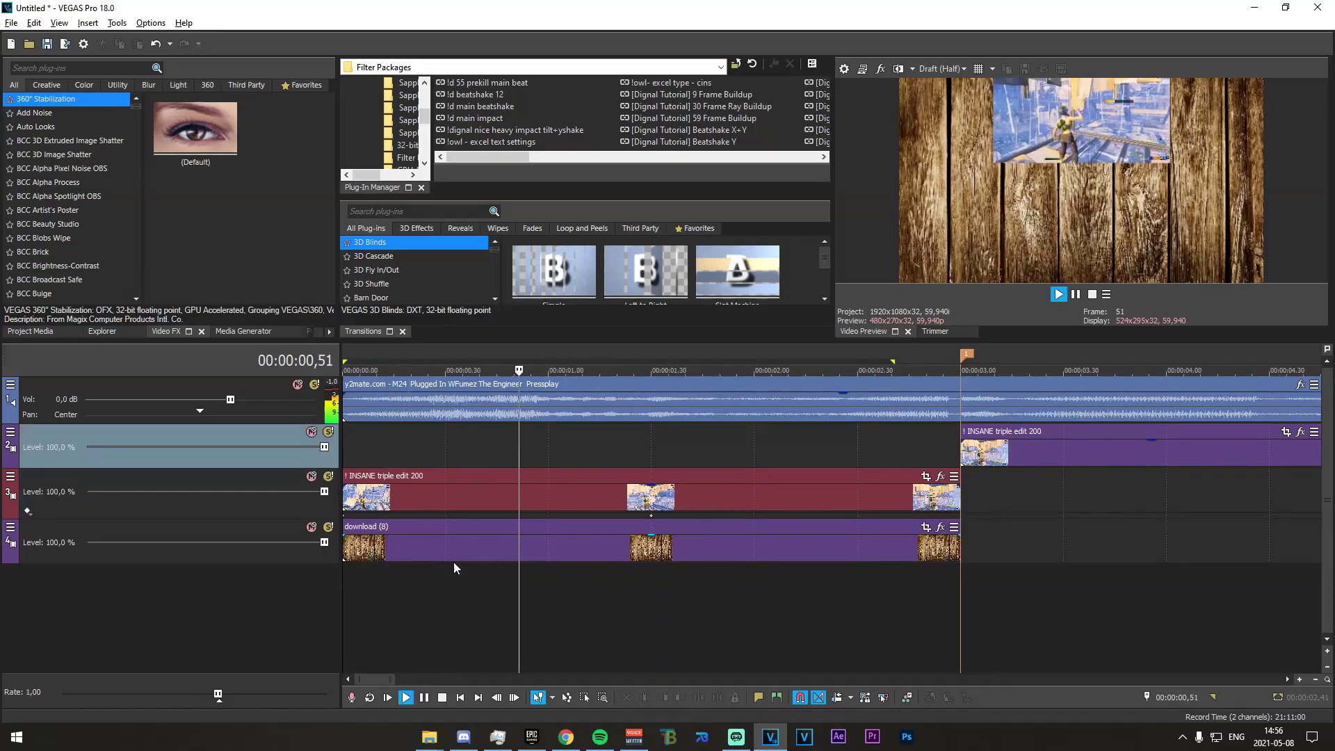
pyautogui.press('space')
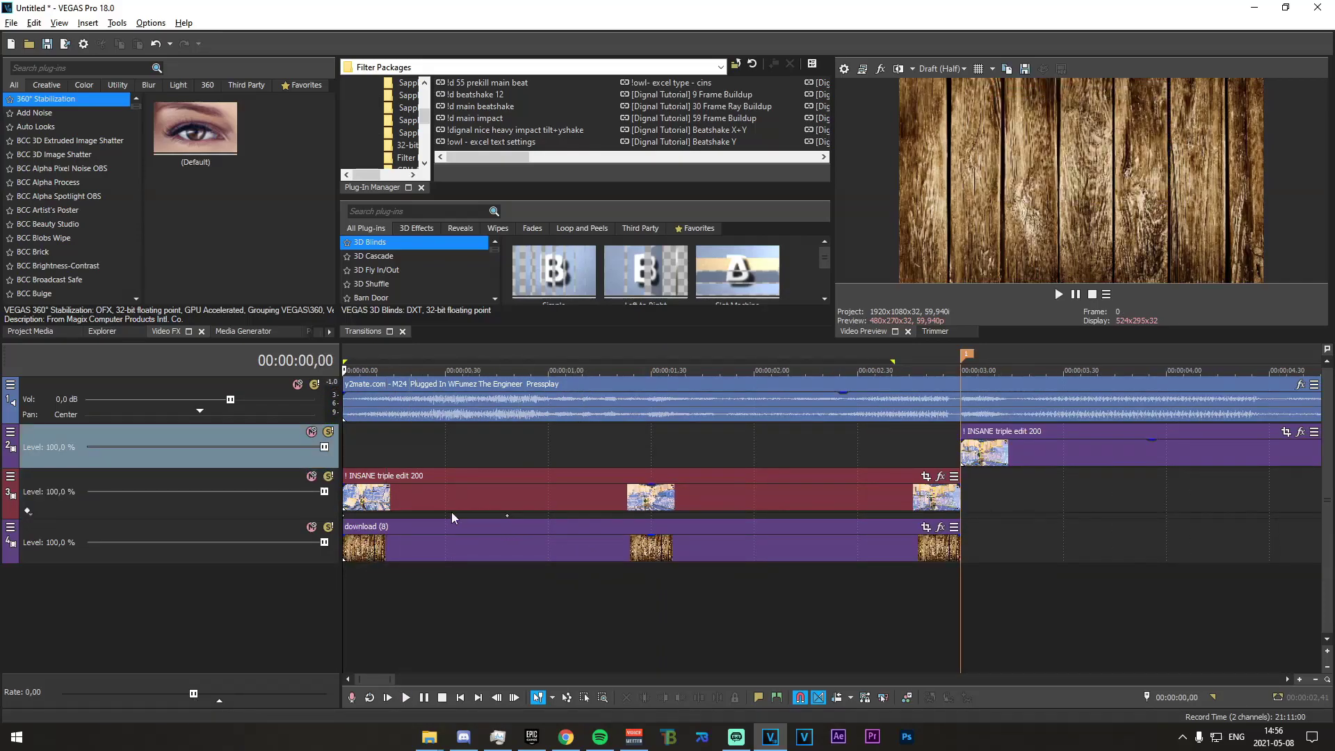
pyautogui.press('space')
pyautogui.press('space')
pyautogui.press('space')
pyautogui.press('space')
# Set the gameplay track's first position keyframe to Fast with smoothness 50, and close Track Motion
pyautogui.click(28, 512)
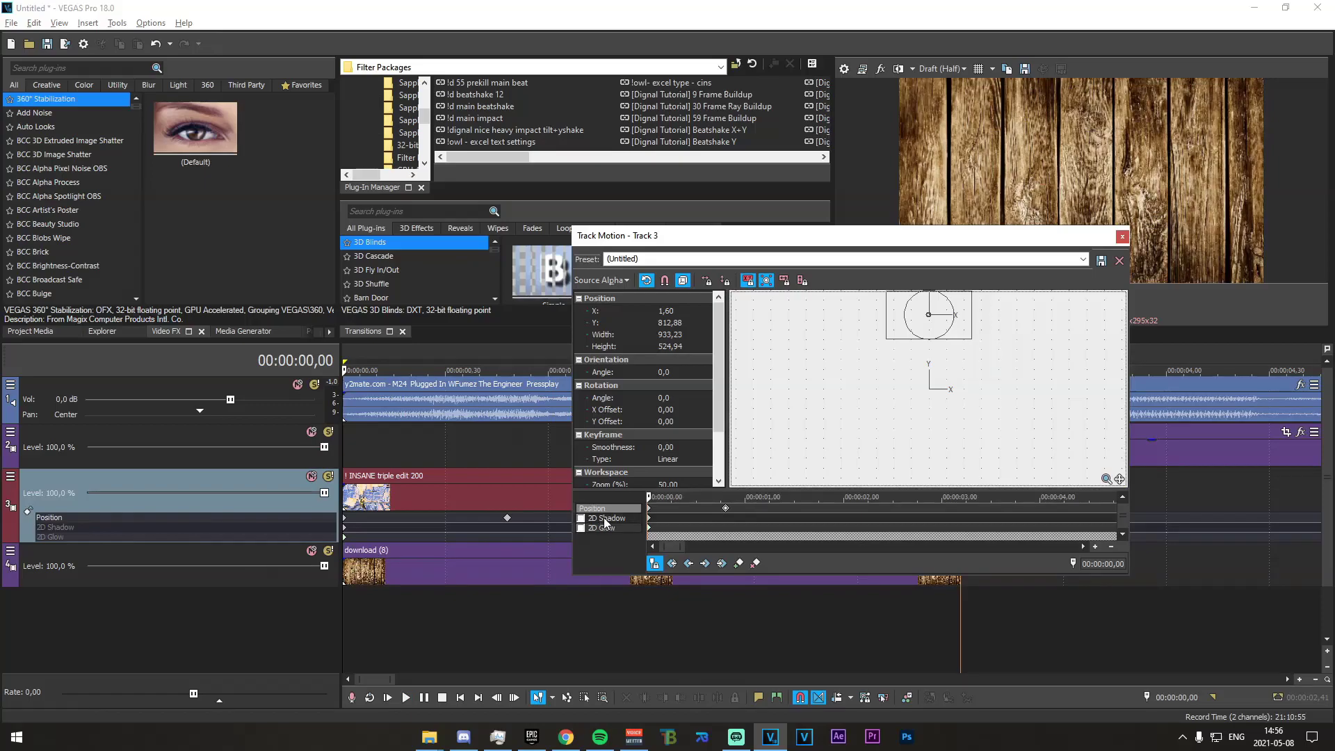
pyautogui.rightClick(651, 509)
pyautogui.click(699, 609)
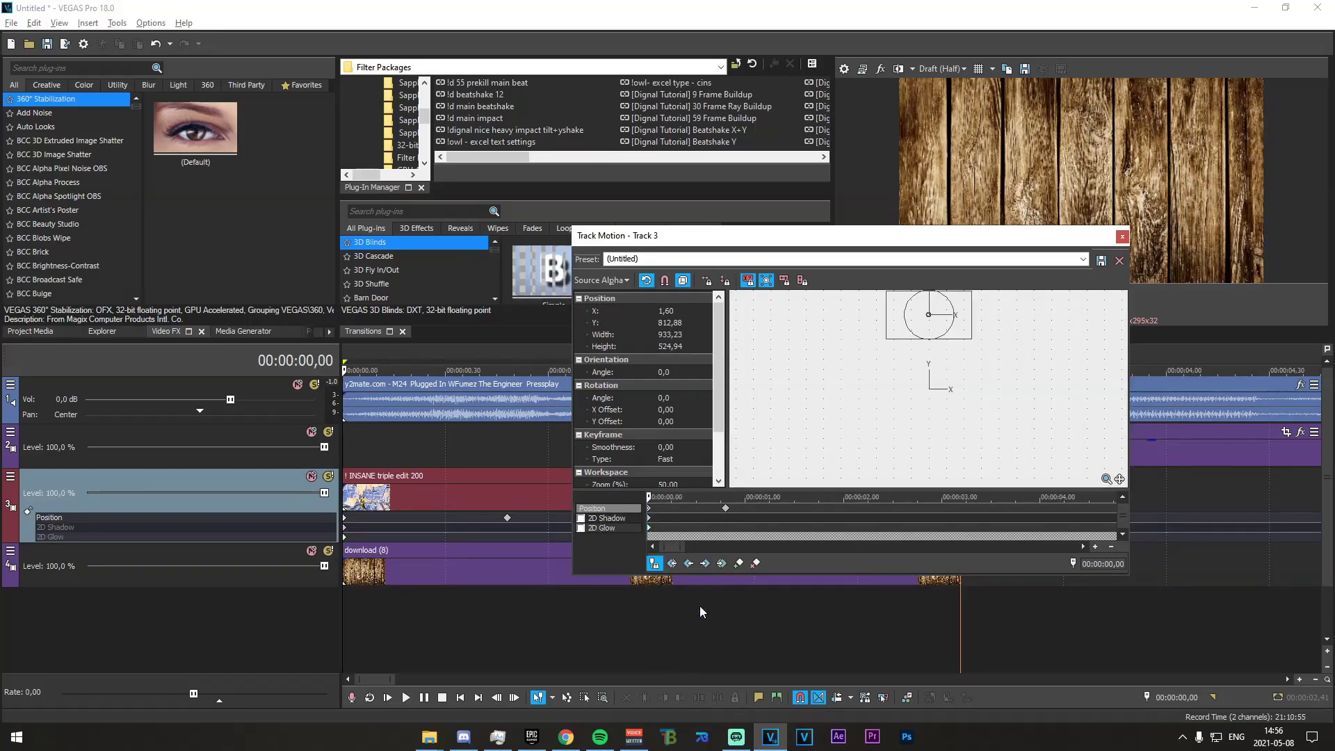
pyautogui.click(665, 449)
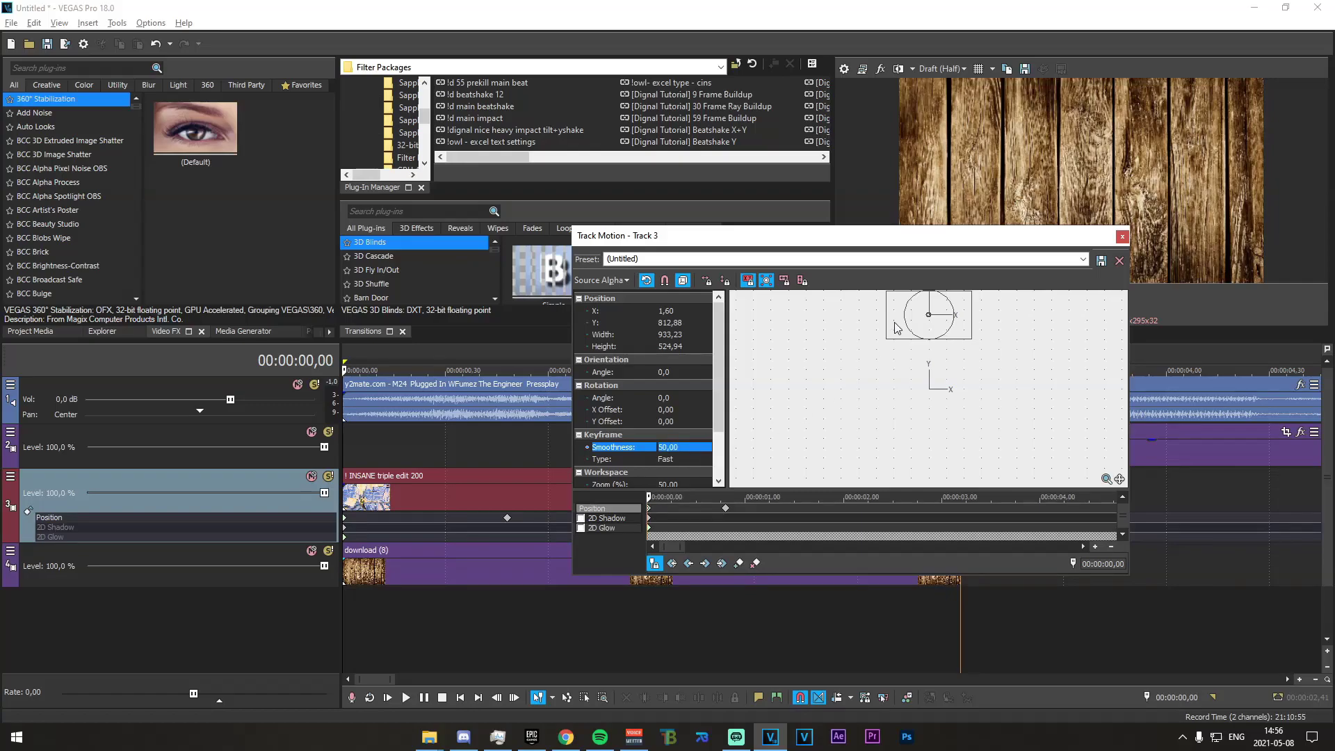
pyautogui.click(1121, 236)
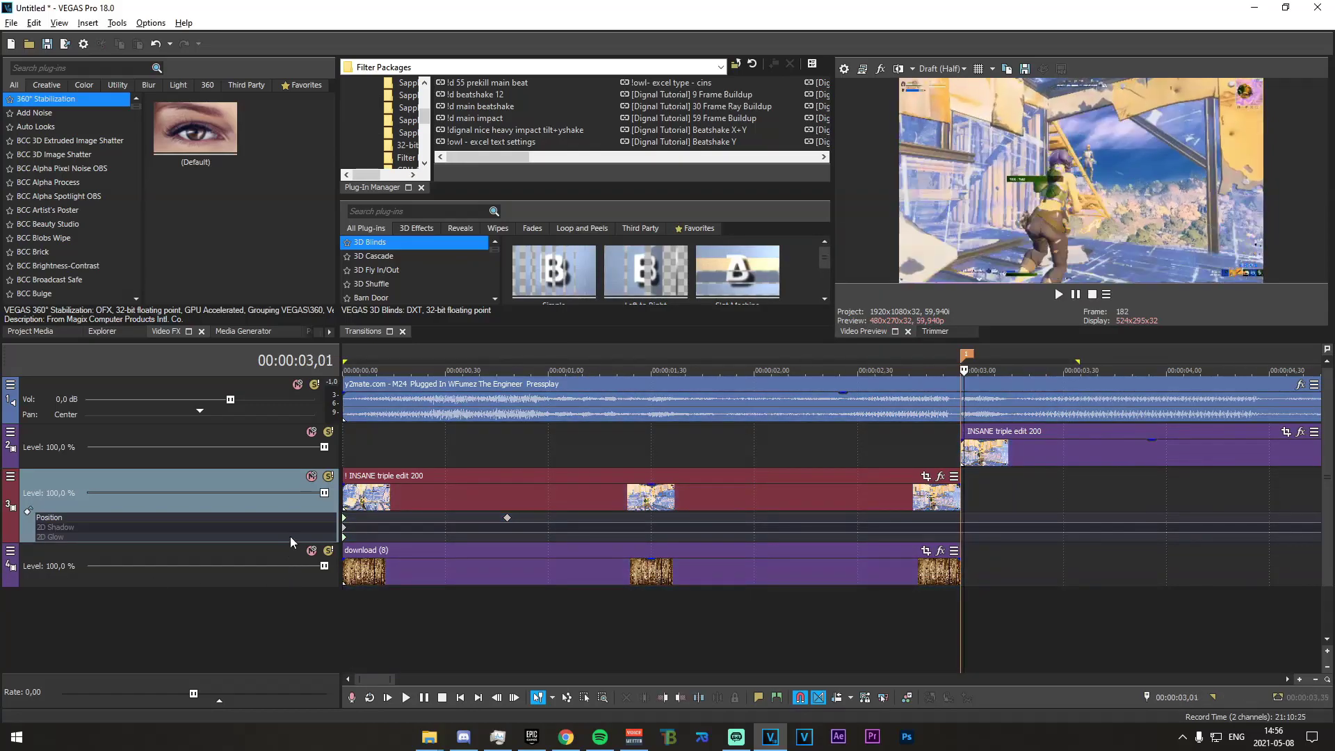
# Play back the eased slide-in, looping about the first 00:00:01,14 of the intro
pyautogui.press('space')
pyautogui.press('space')
pyautogui.press('space')
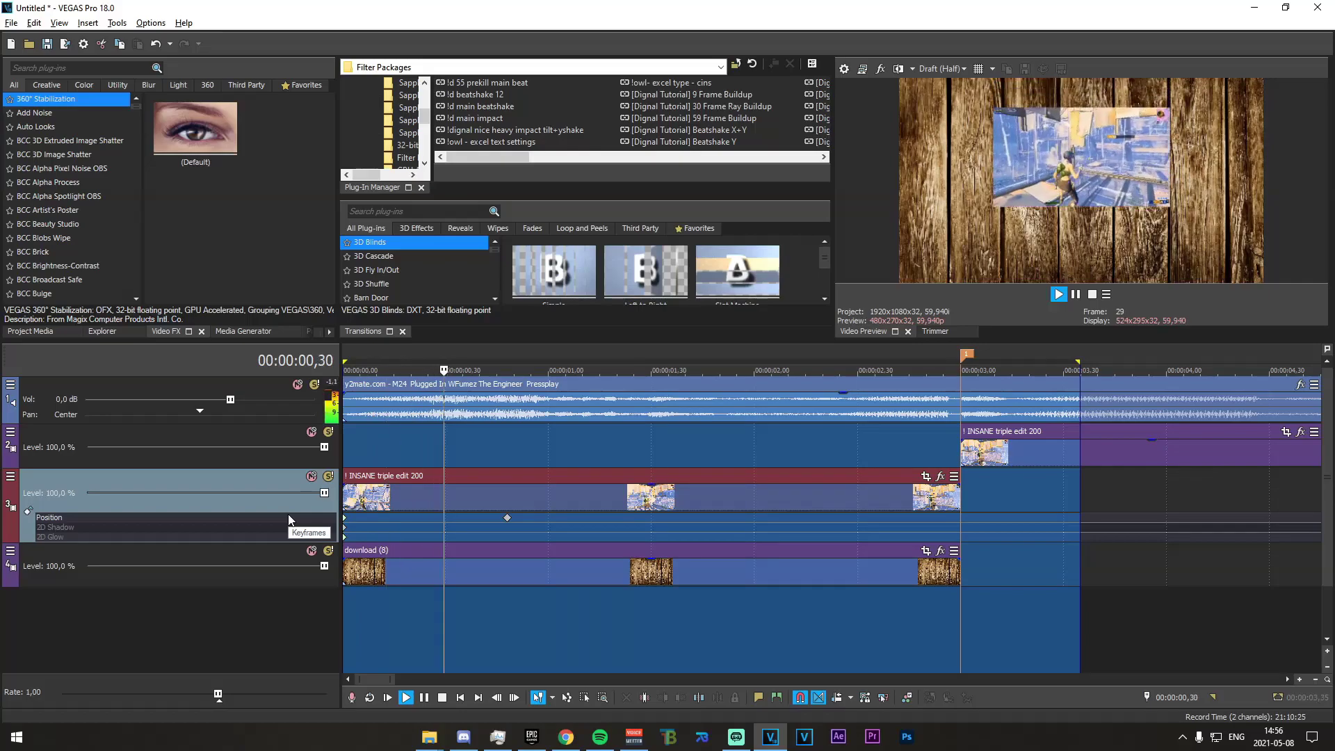
pyautogui.press('space')
pyautogui.moveTo(356, 619); pyautogui.dragTo(596, 651)
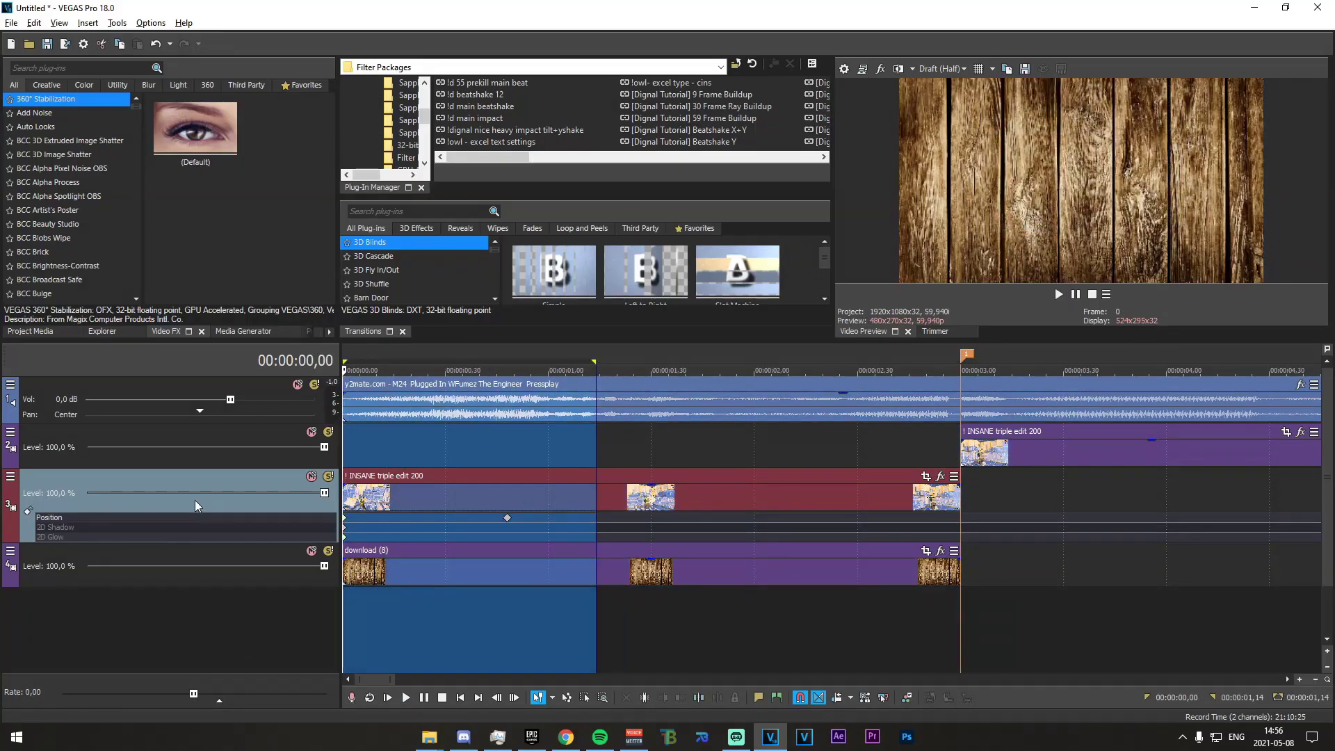
pyautogui.press('space')
# Insert an empty video track and place it directly above the scaled gameplay track
pyautogui.moveTo(341, 614); pyautogui.dragTo(344, 614)
pyautogui.rightClick(425, 595)
pyautogui.click(504, 639)
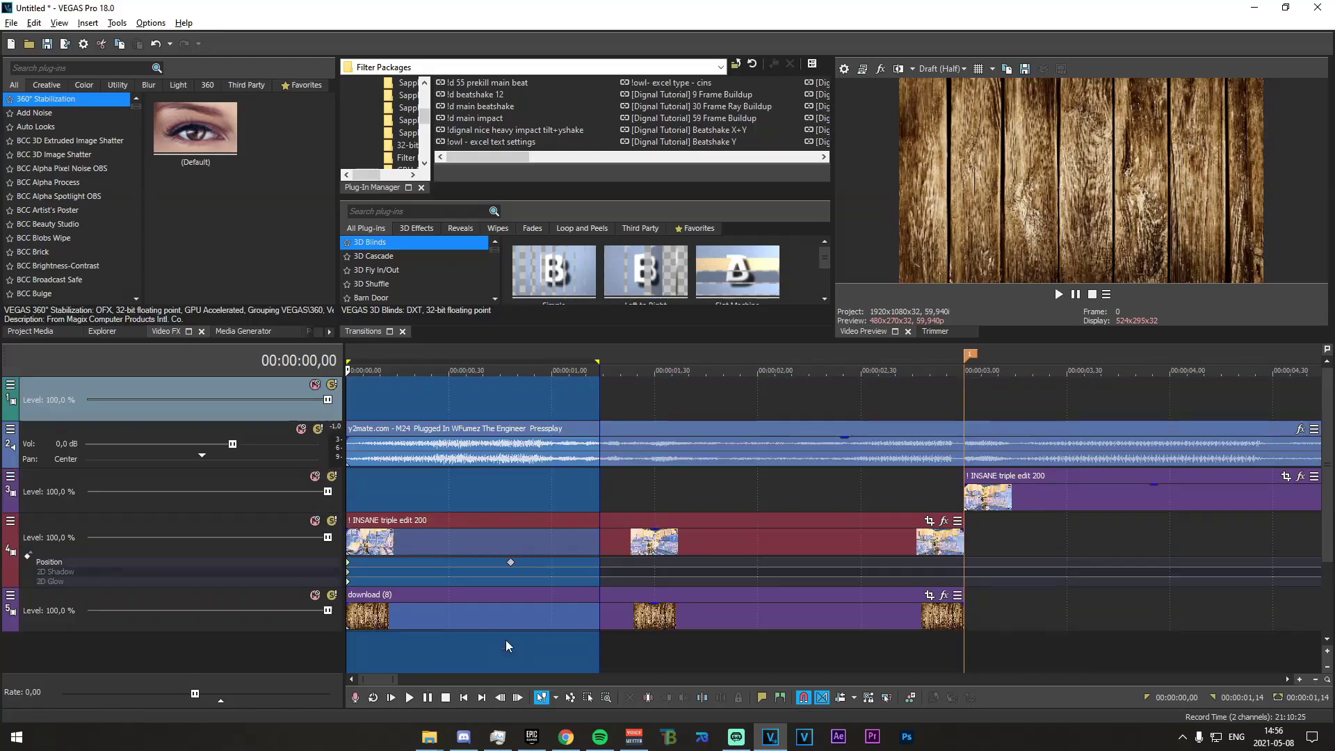
pyautogui.click(552, 645)
pyautogui.moveTo(267, 534); pyautogui.dragTo(270, 532)
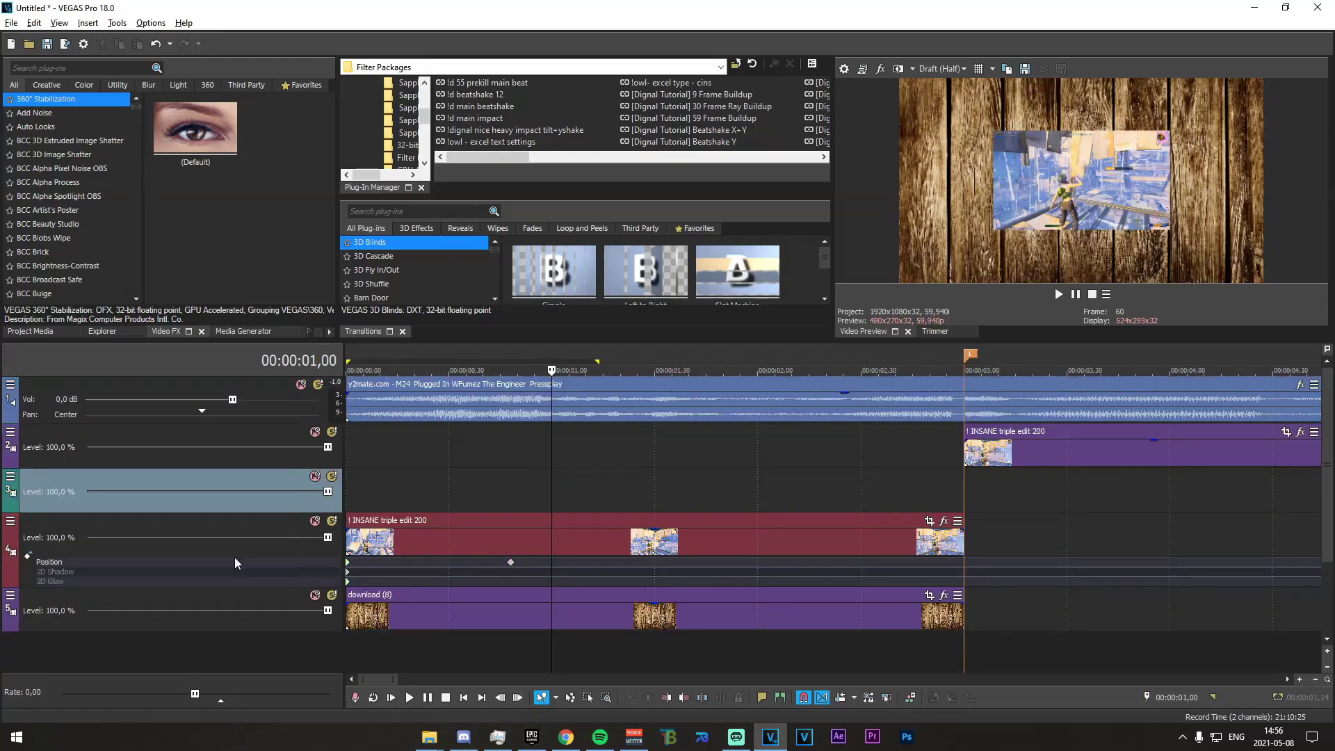
# Duplicate the scaled gameplay track and delete the clip from the upper copy, keeping its motion keyframes
pyautogui.rightClick(208, 523)
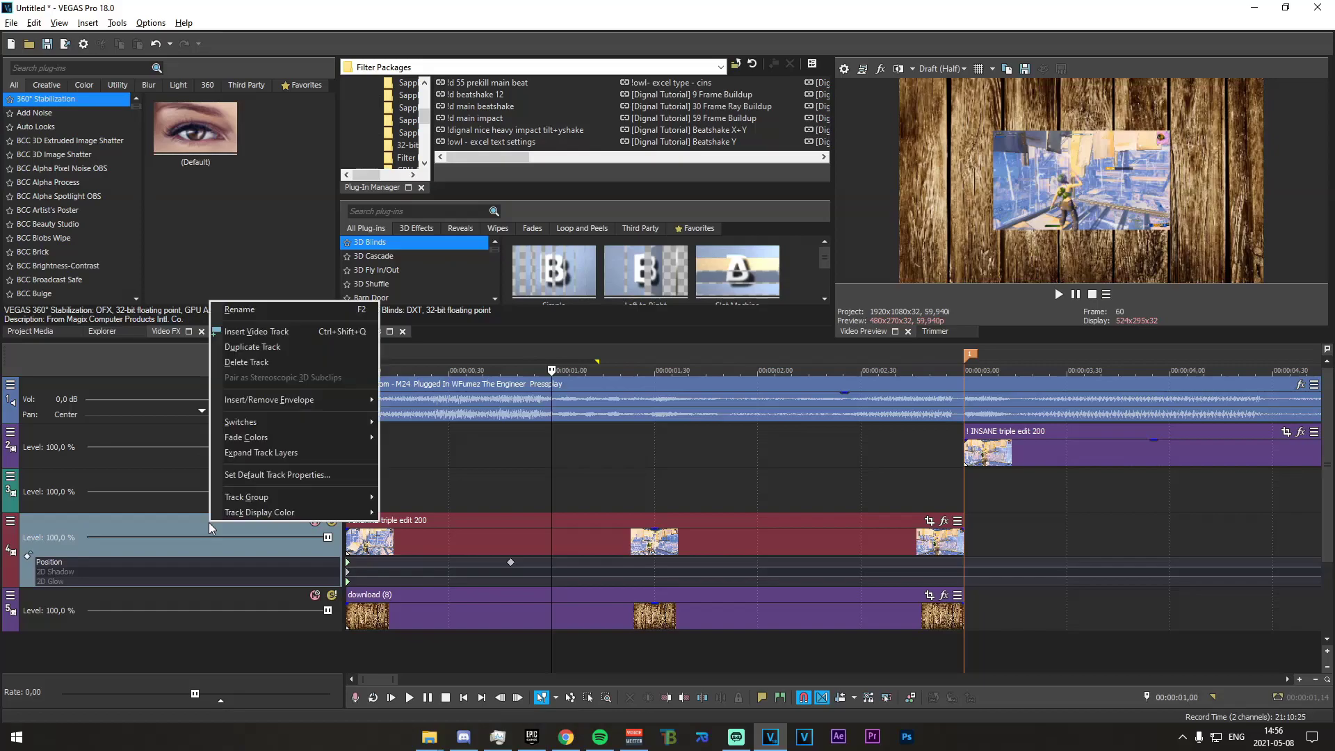
pyautogui.click(269, 351)
pyautogui.click(516, 531)
pyautogui.press('Delete')
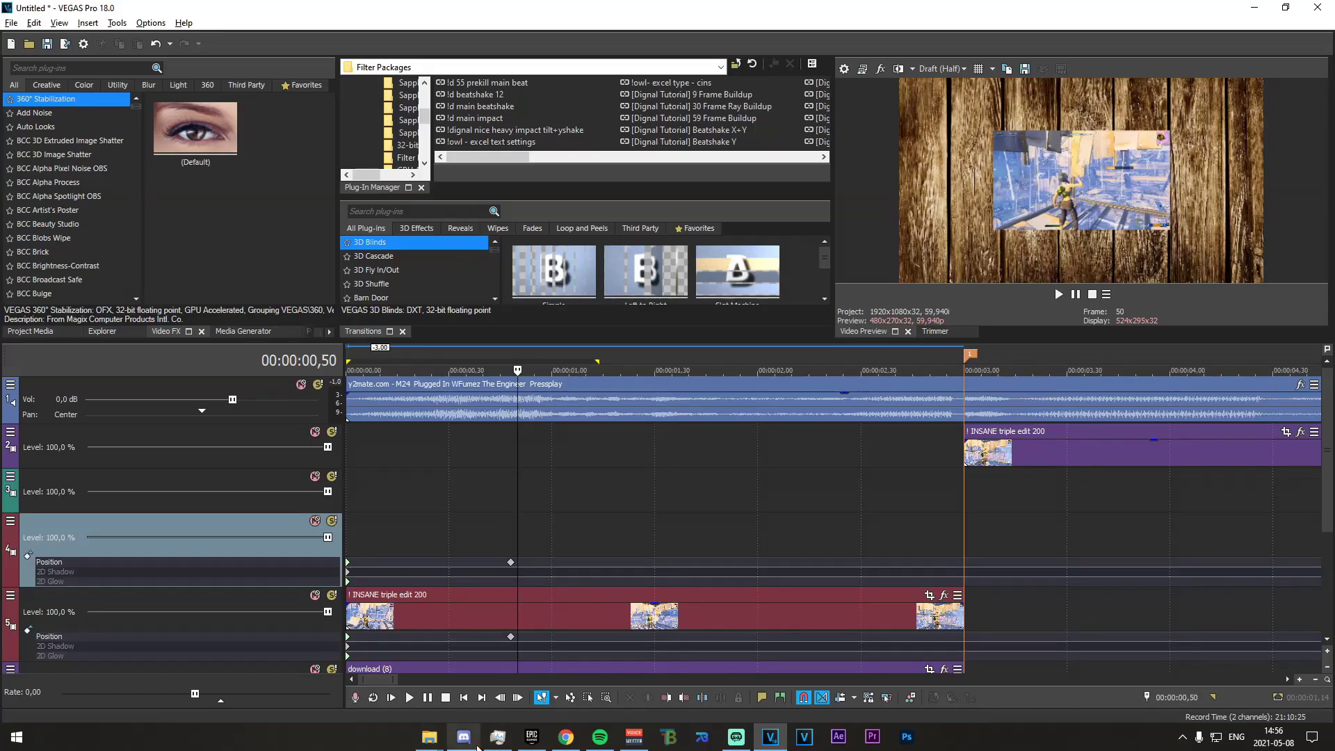
# Add the white paper image download (9) from the web browser to the emptied duplicate track, starting at 00:00:00,00
pyautogui.click(576, 749)
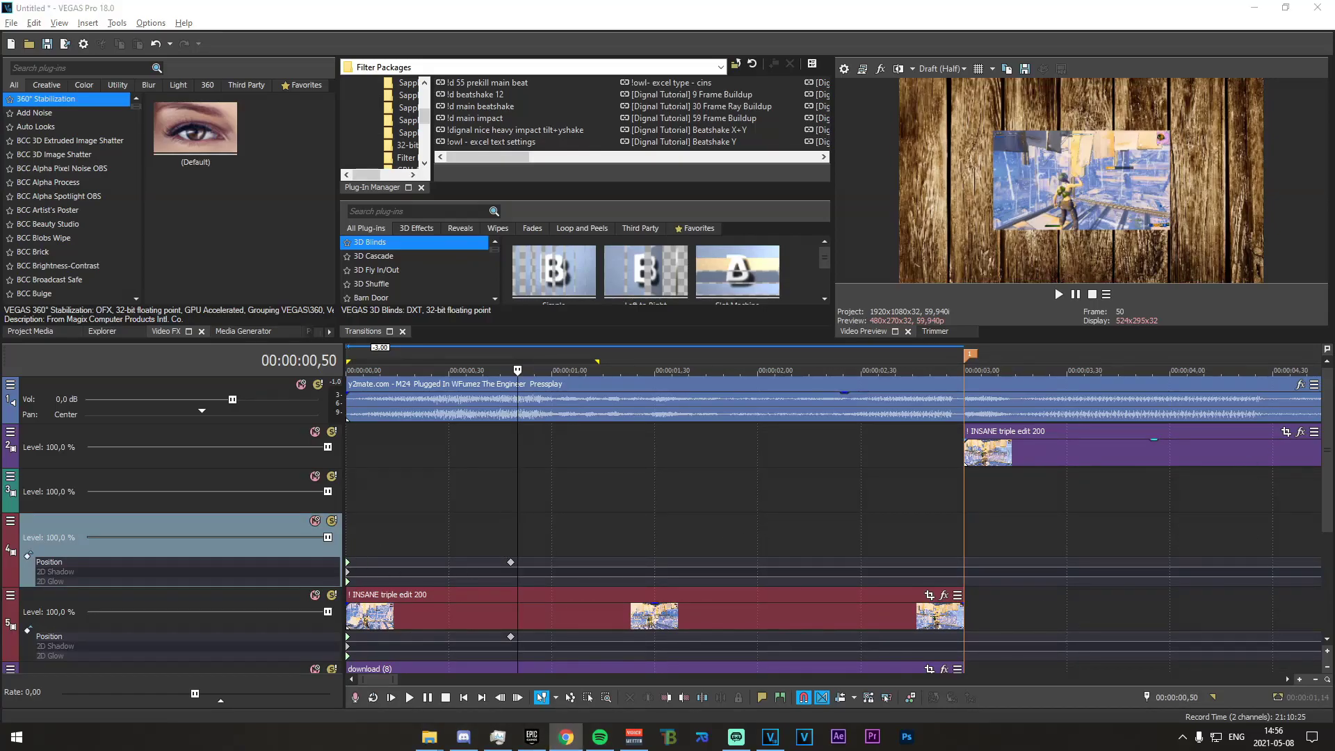
pyautogui.moveTo(647, 557); pyautogui.dragTo(744, 484)
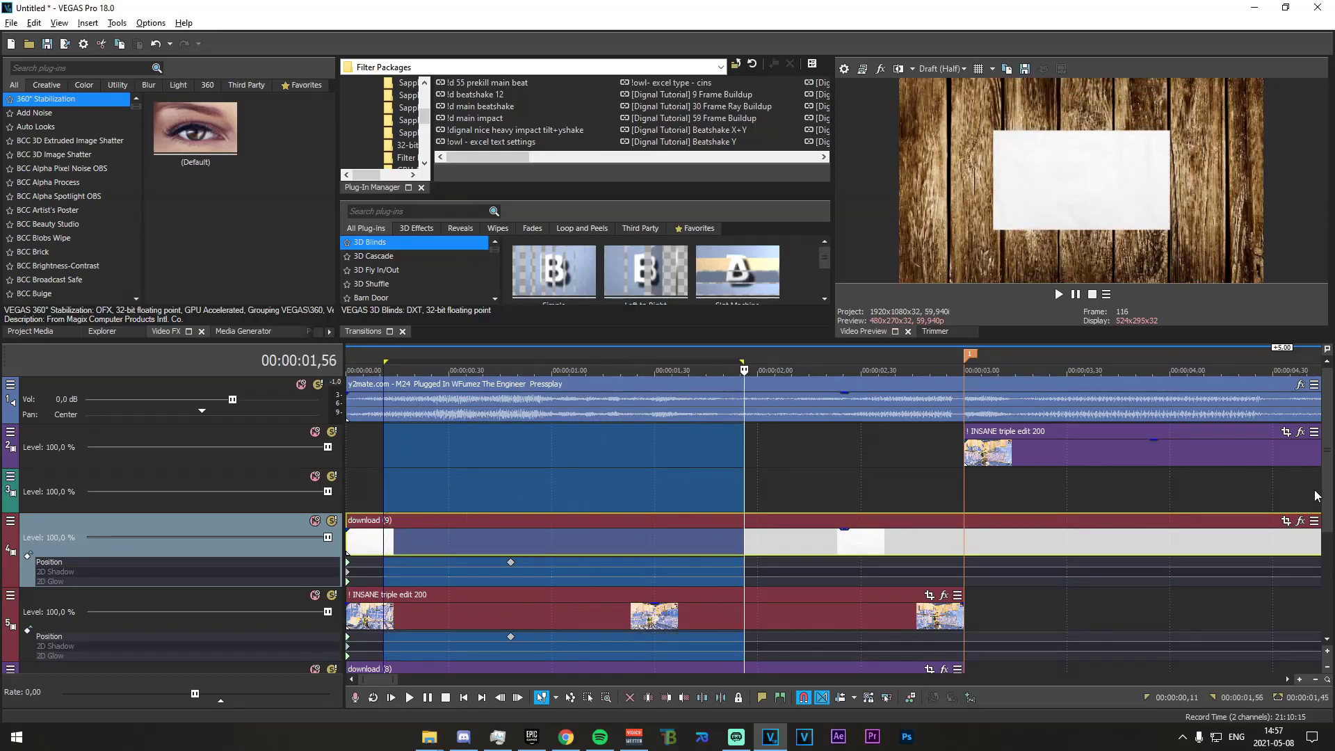
pyautogui.scroll(-2, 473, 619)
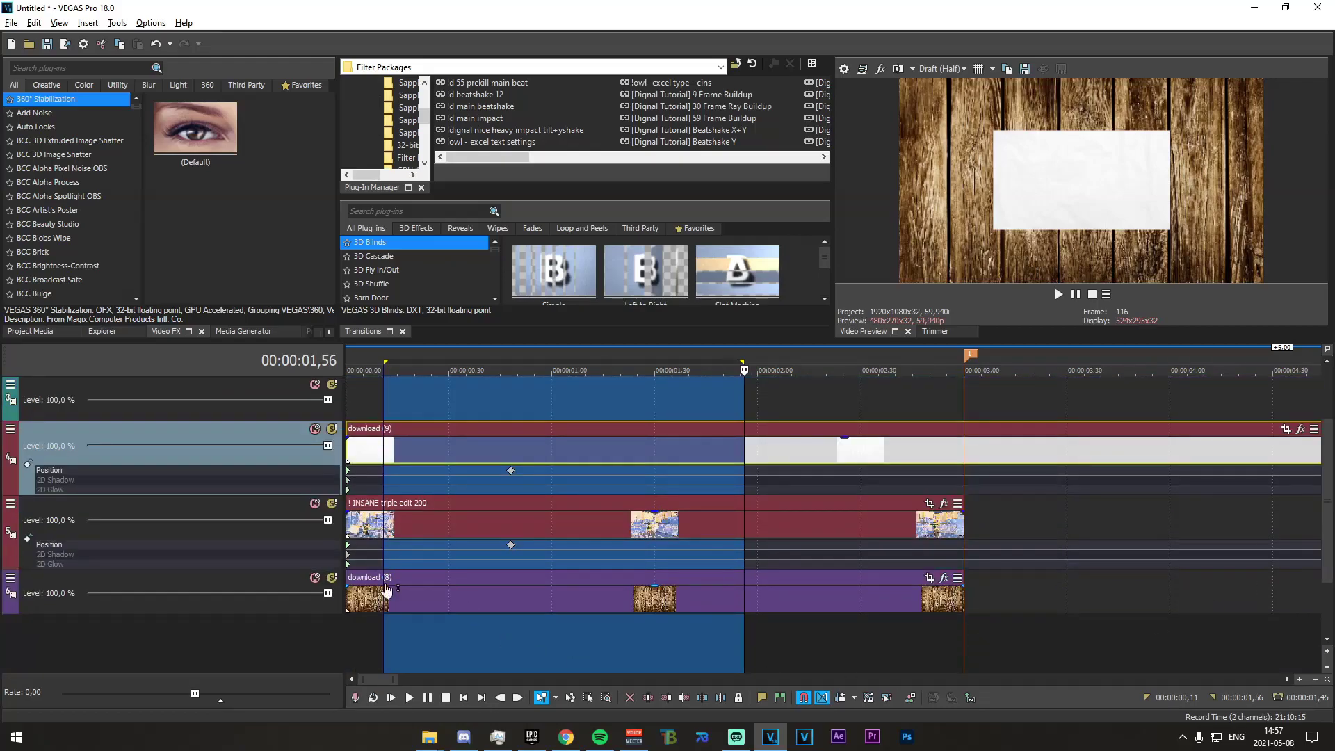
# Play back the first three seconds to review the white paper sliding in over the wood background
pyautogui.click(387, 591)
pyautogui.moveTo(470, 612); pyautogui.dragTo(509, 606)
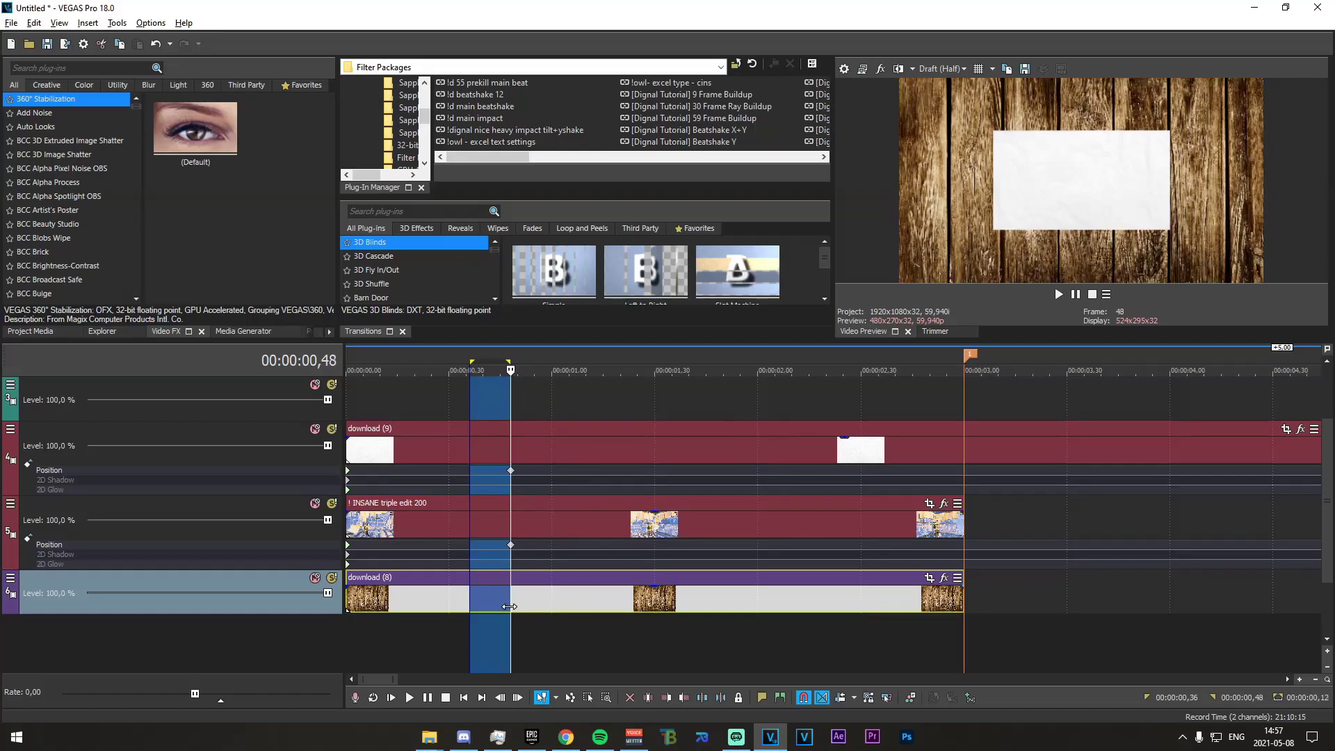
pyautogui.click(511, 613)
pyautogui.moveTo(348, 630); pyautogui.dragTo(405, 632)
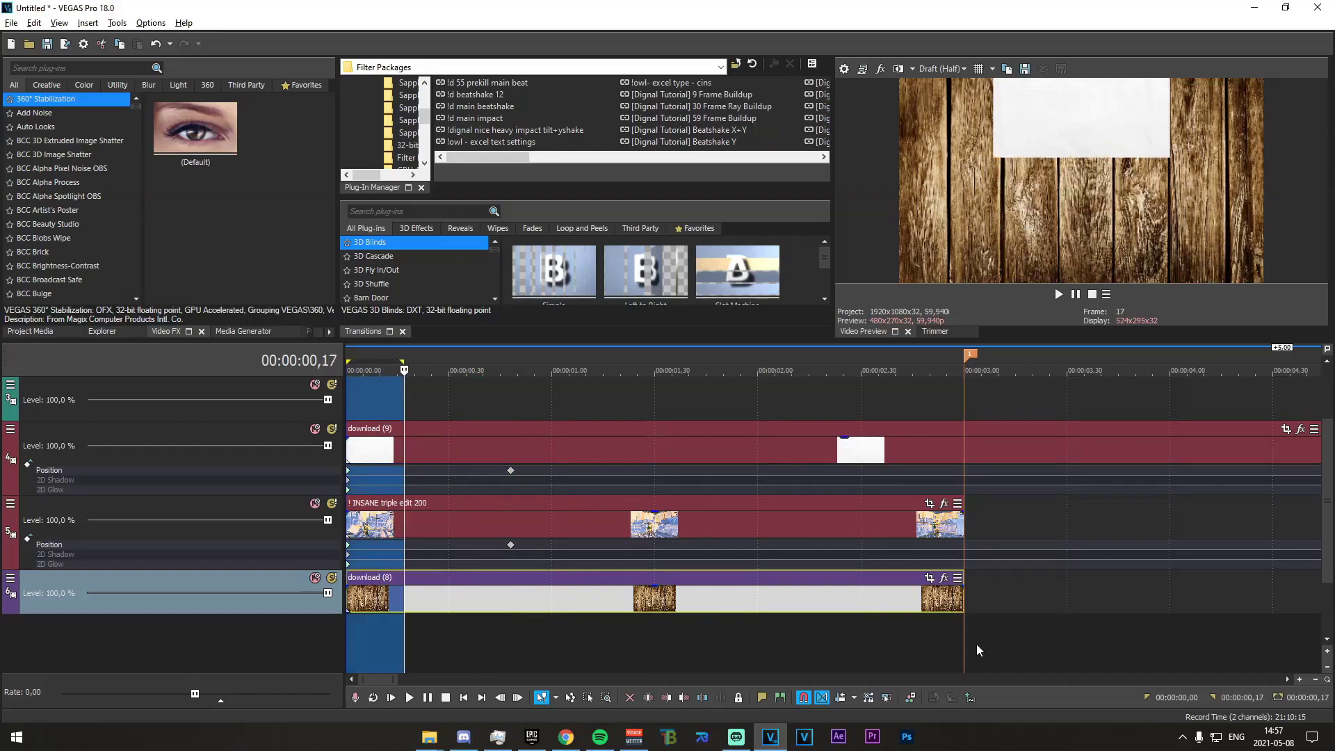
pyautogui.moveTo(984, 647); pyautogui.dragTo(10, 670)
pyautogui.press('space')
pyautogui.press('space')
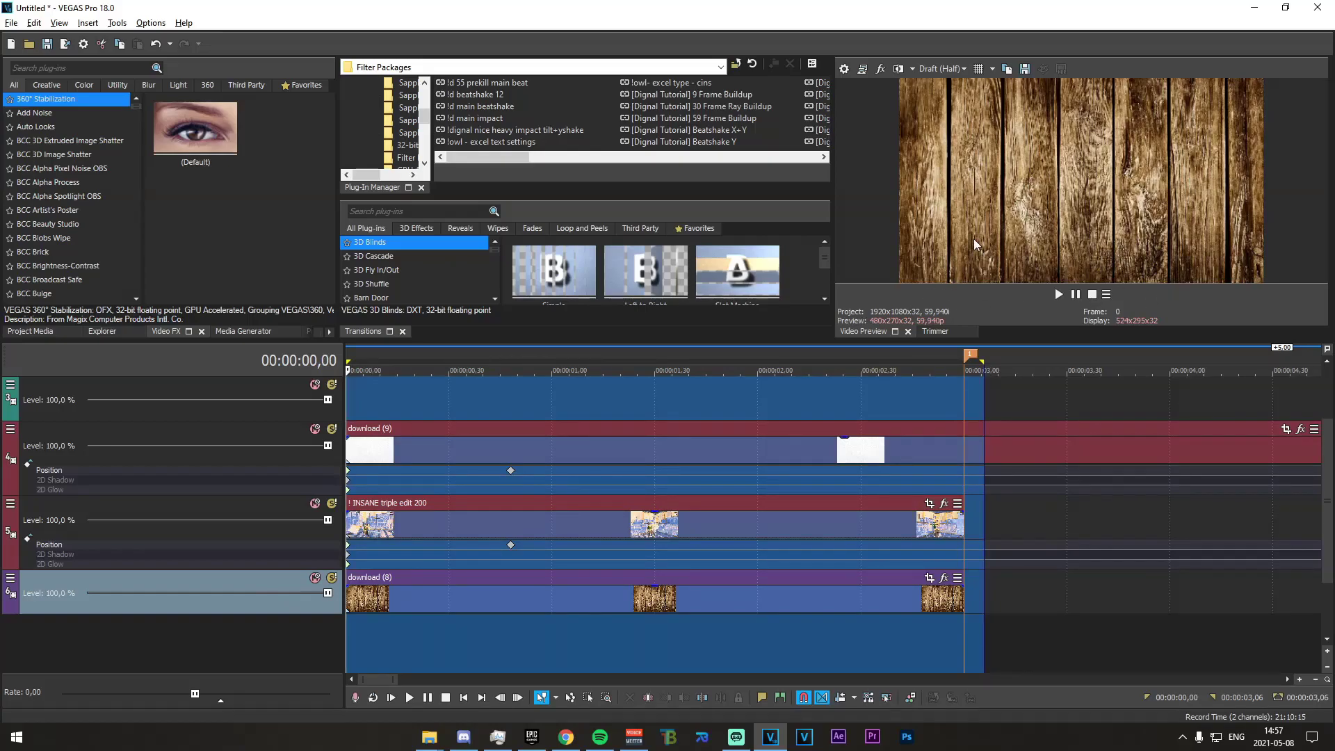
pyautogui.press('space')
pyautogui.press('space')
# Play the paper section and place a marker at 00:00:01,04
pyautogui.click(512, 449)
pyautogui.press('space')
pyautogui.press('space')
pyautogui.click(561, 452)
pyautogui.click(566, 452)
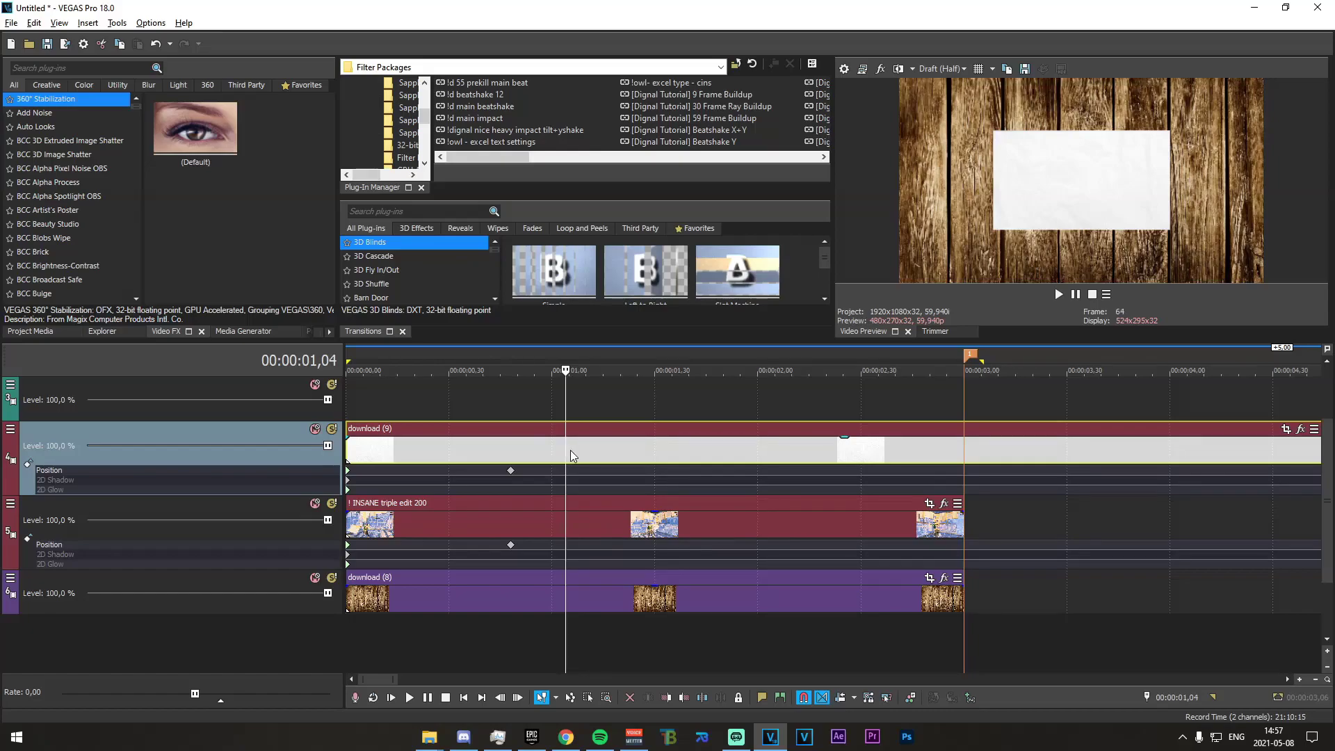
pyautogui.press('m')
pyautogui.moveTo(566, 643); pyautogui.dragTo(672, 650)
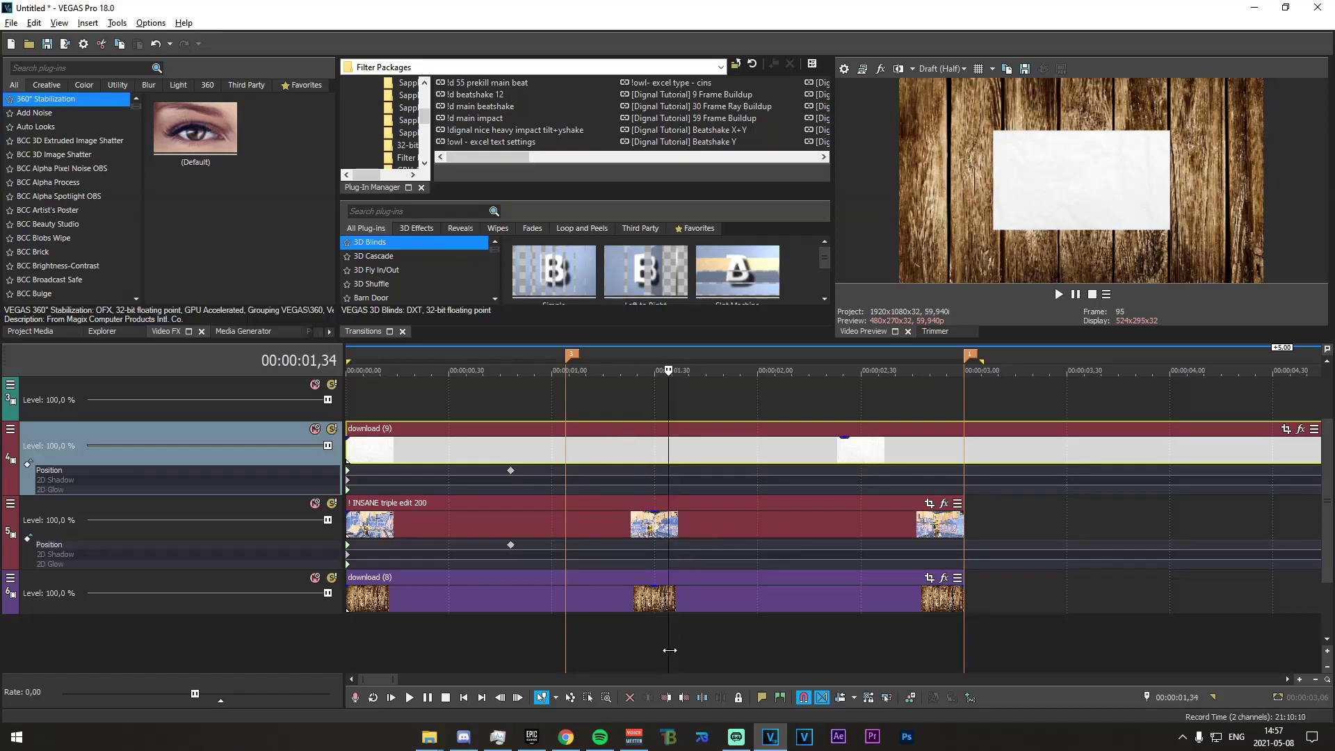
pyautogui.press('s')
pyautogui.click(689, 453)
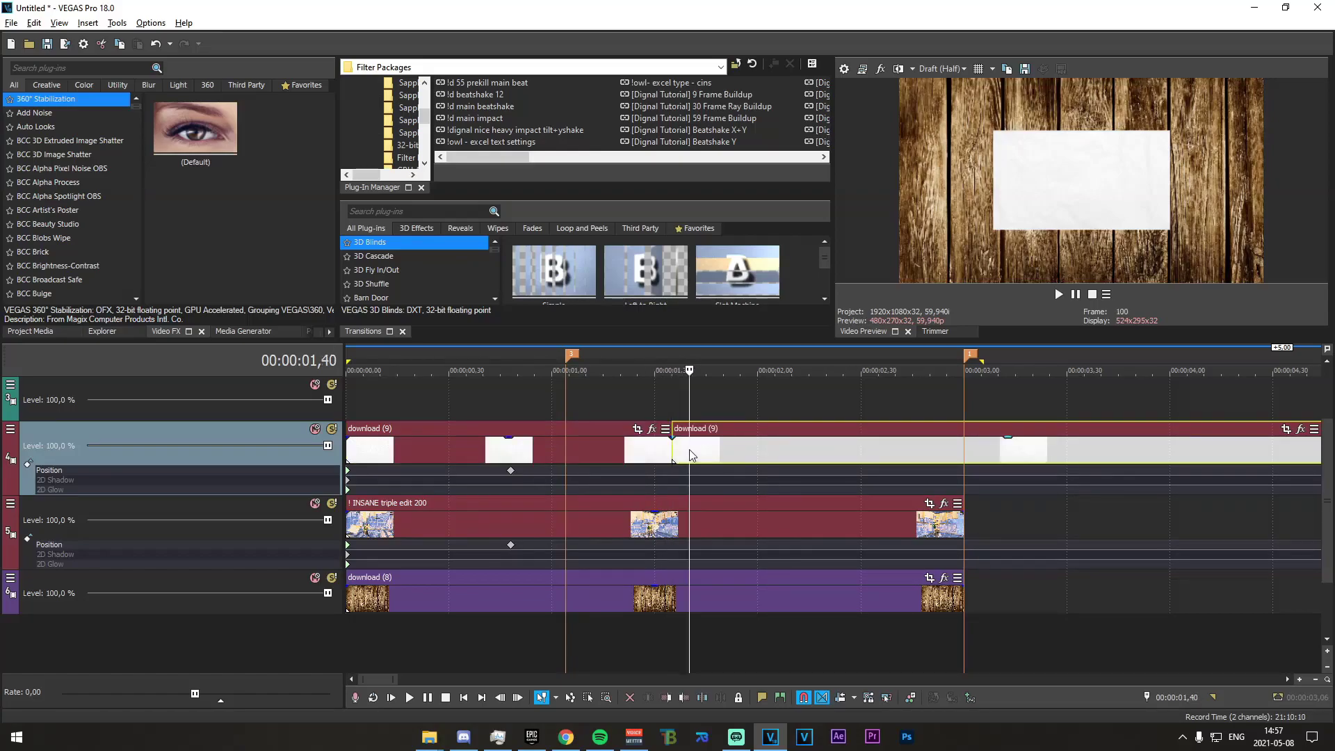
pyautogui.hotkey('ctrl', 'z')
# Cut the white paper clip off at about 00:00:01,34 and fade it out starting from the 00:00:01,04 marker
pyautogui.click(675, 452)
pyautogui.click(670, 452)
pyautogui.press('s')
pyautogui.click(710, 441)
pyautogui.press('Delete')
pyautogui.click(664, 440)
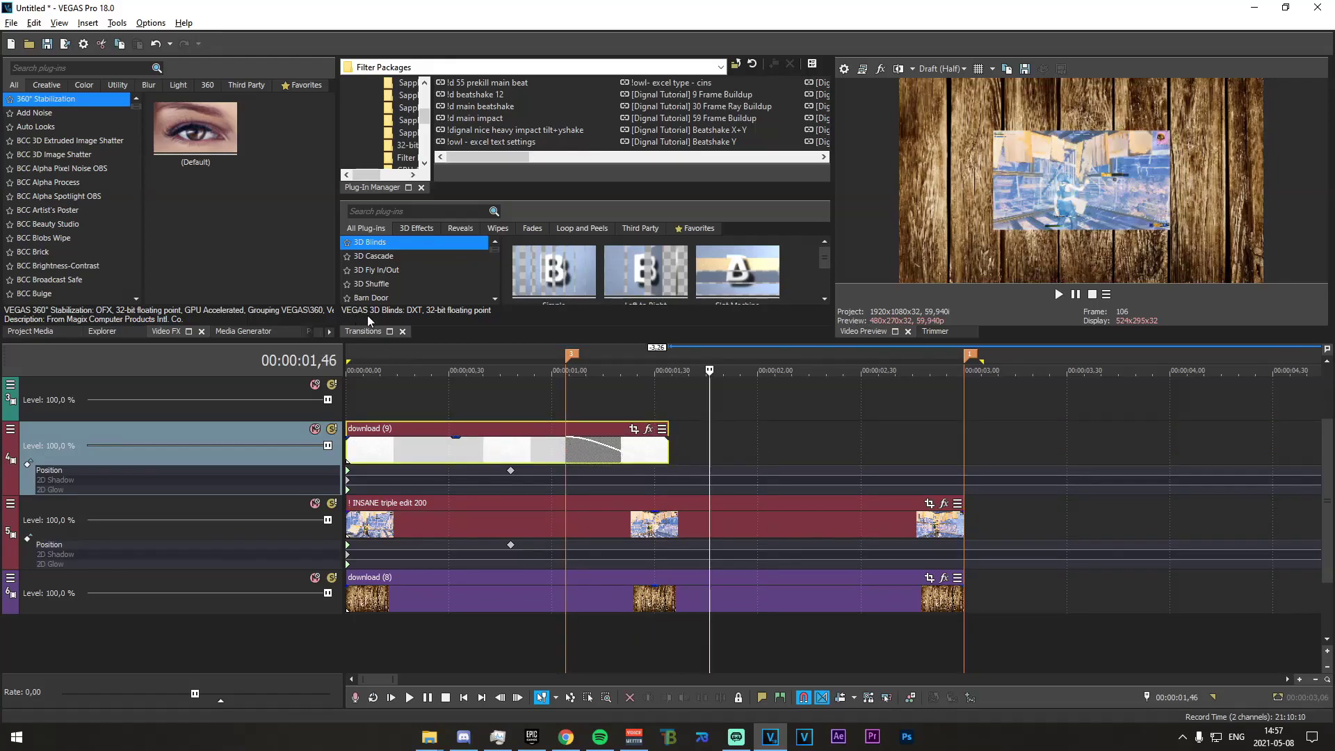
# Find the Gradient Wipe transition and apply its Nebulous preset to the fade-out of the white paper clip
pyautogui.moveTo(824, 261); pyautogui.dragTo(825, 287)
pyautogui.click(444, 211)
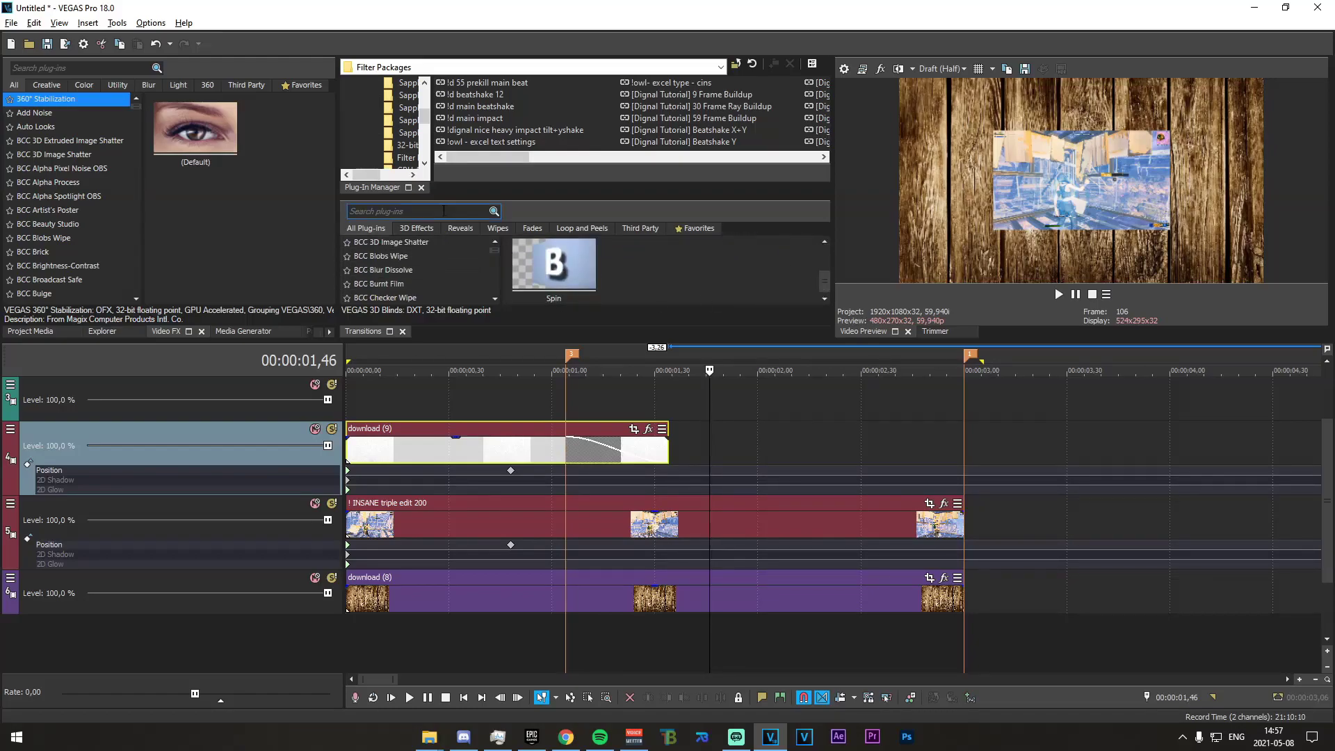
pyautogui.write('gradi')
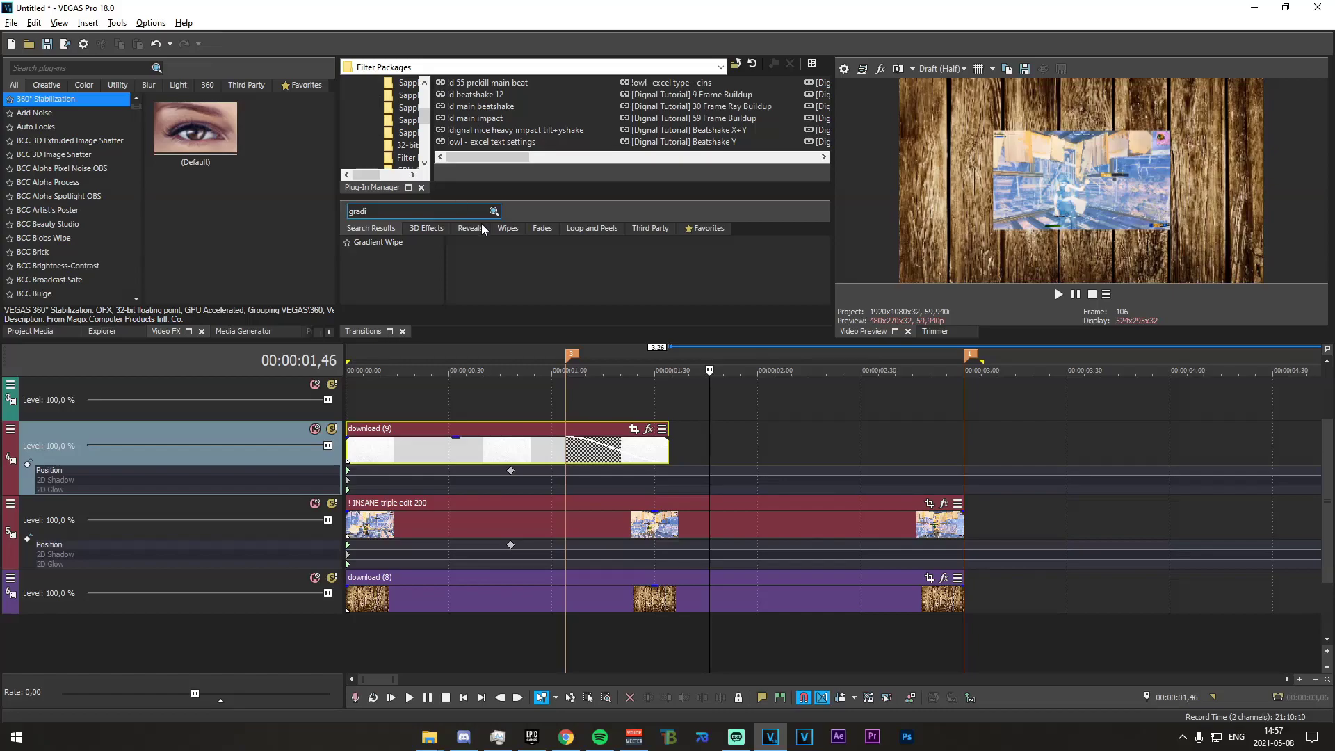
pyautogui.click(416, 243)
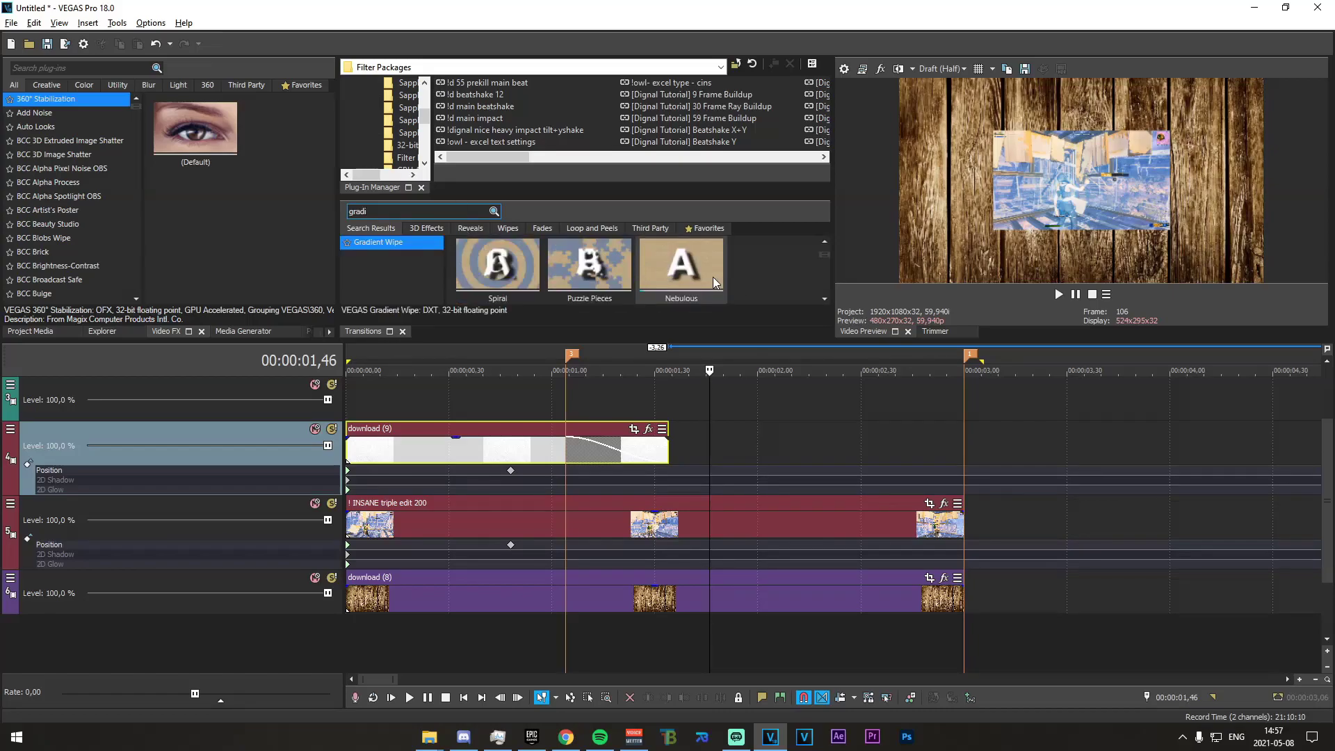
pyautogui.moveTo(691, 274); pyautogui.dragTo(650, 452)
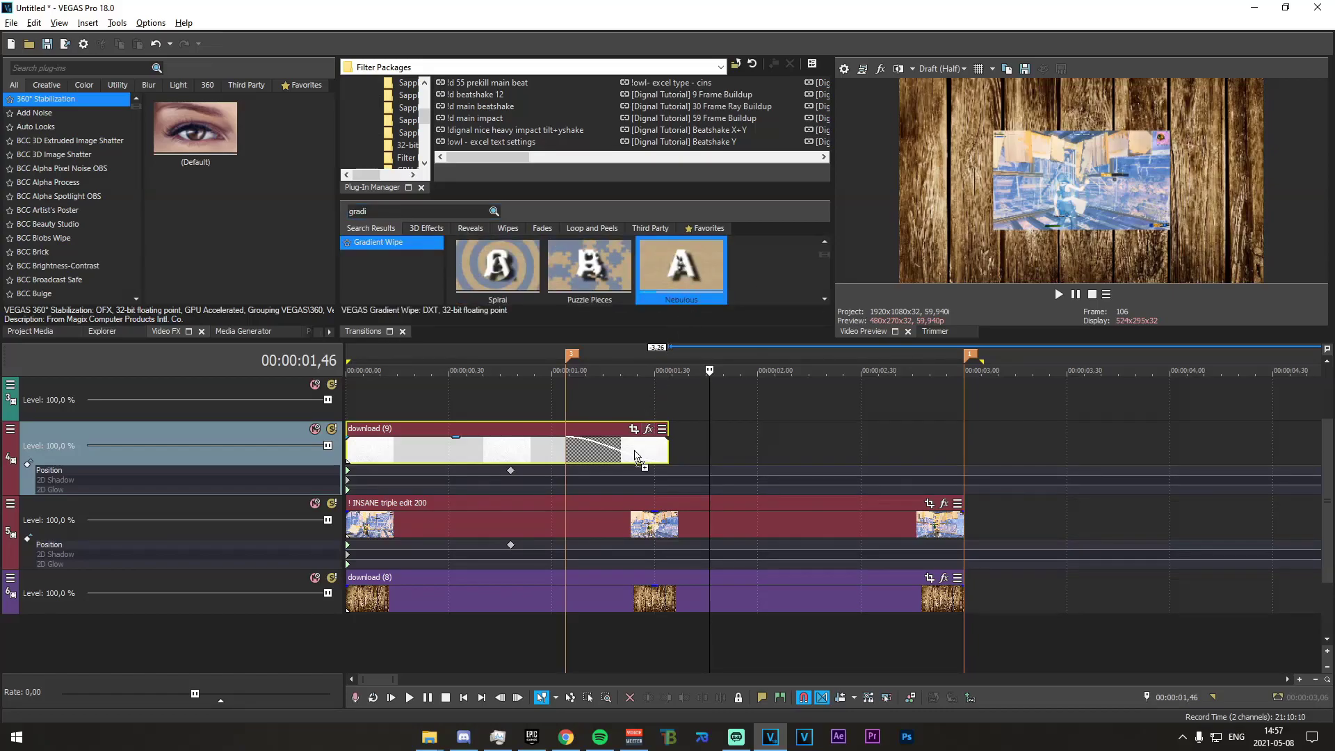
pyautogui.moveTo(707, 391); pyautogui.dragTo(681, 393)
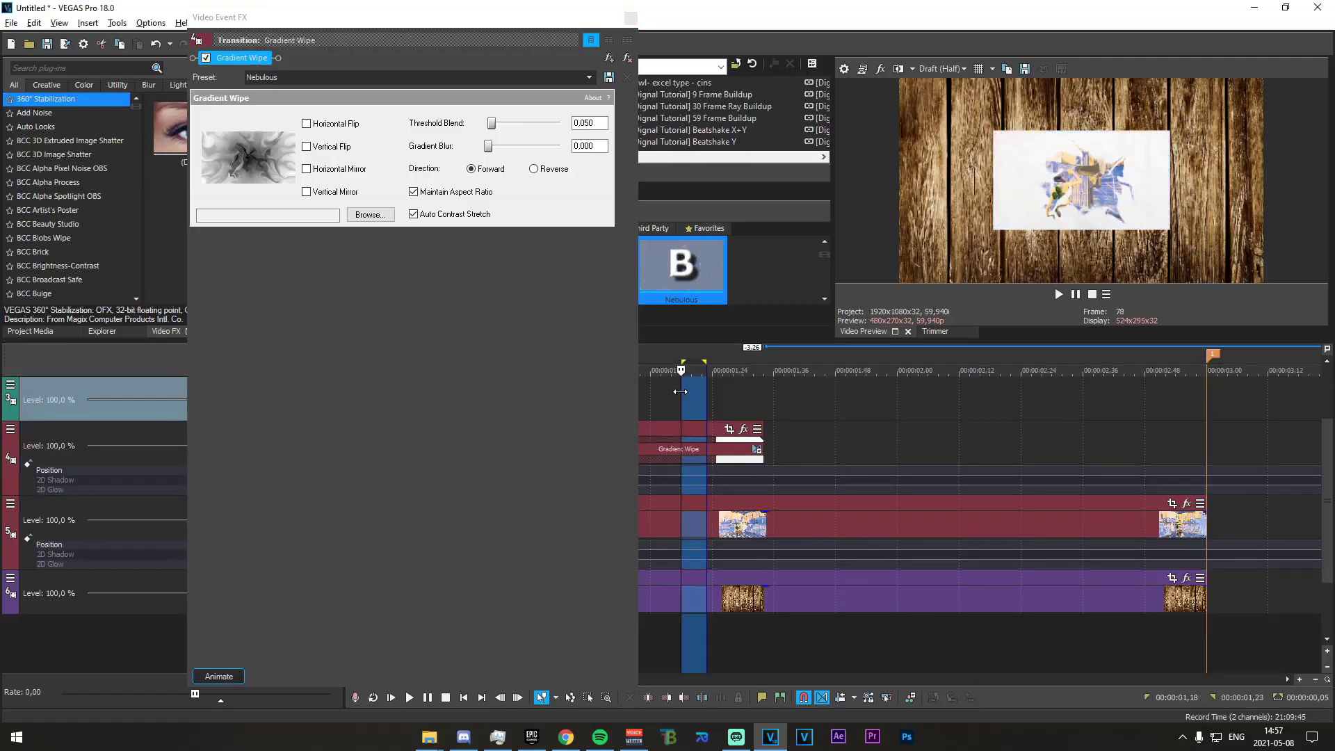
# Set the Gradient Wipe's Threshold Blend to 0,500 and scrub through the wipe to check it
pyautogui.moveTo(490, 124); pyautogui.dragTo(518, 123)
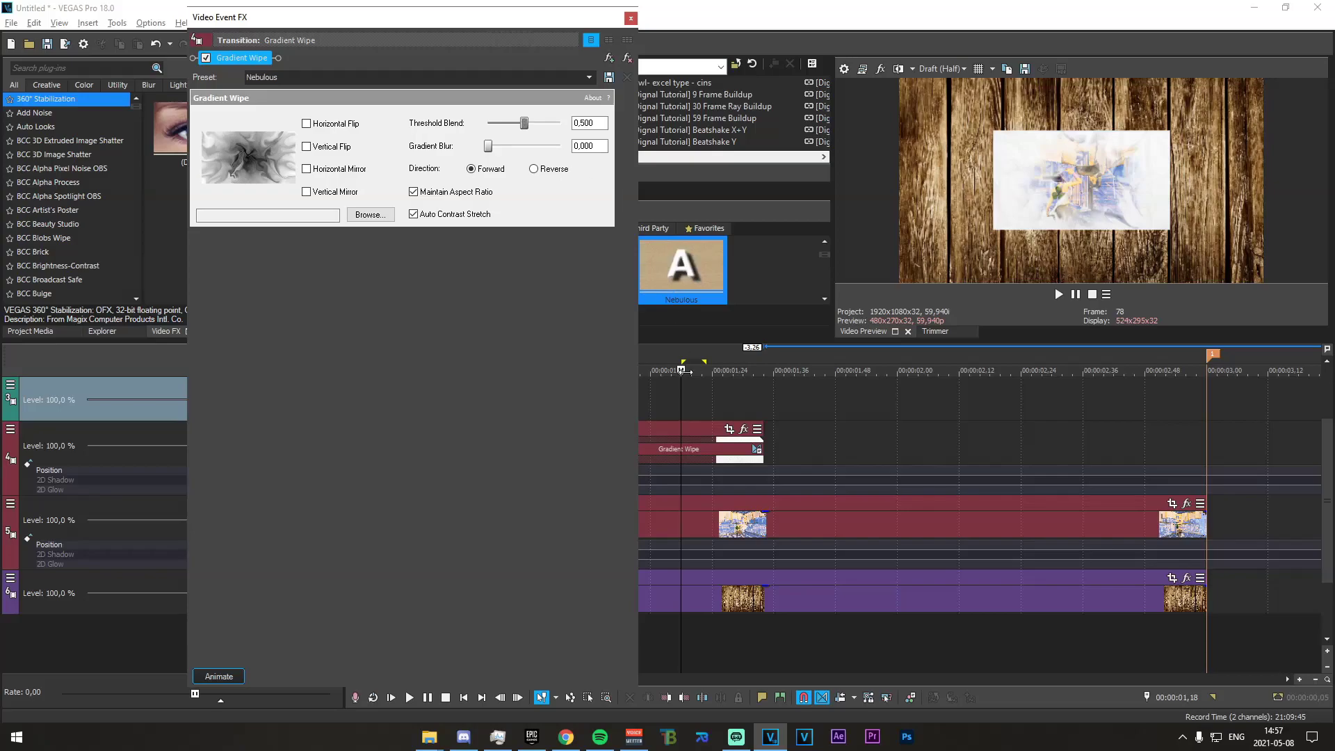
pyautogui.click(659, 413)
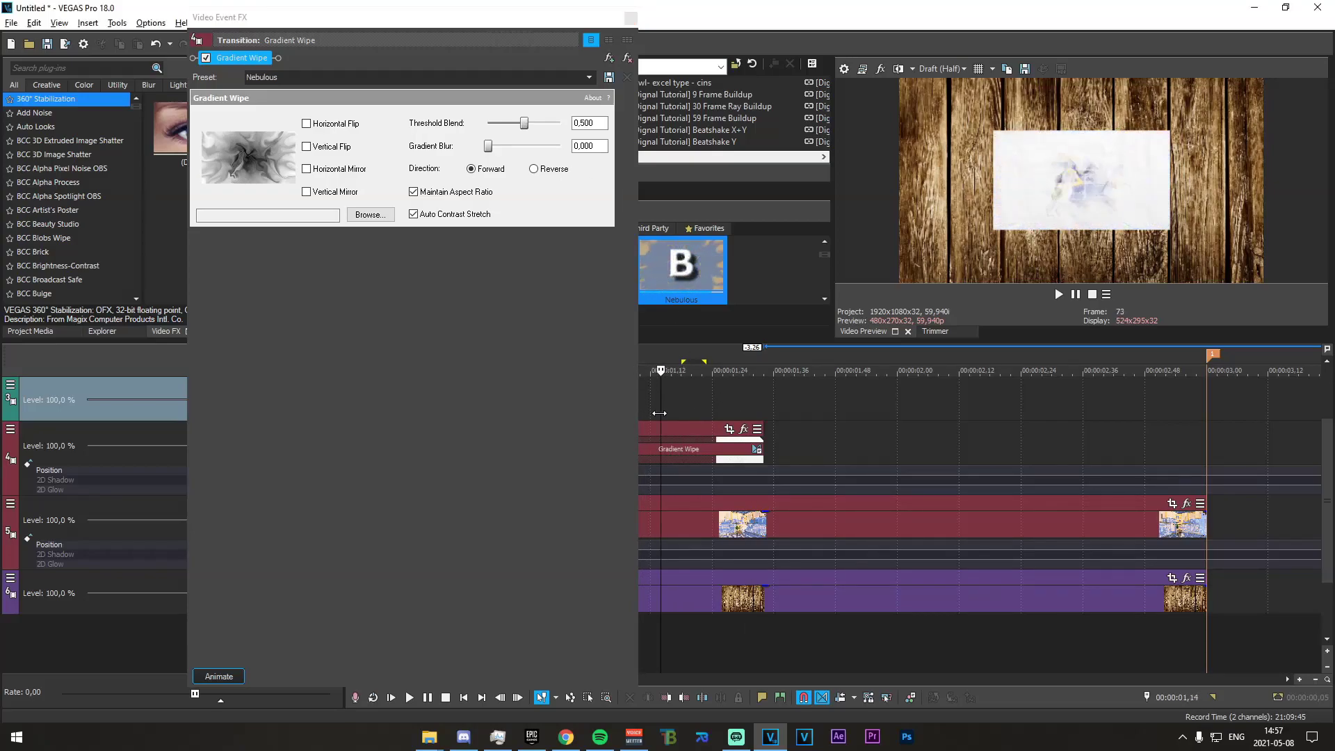
pyautogui.moveTo(659, 413); pyautogui.dragTo(678, 415)
pyautogui.click(632, 18)
pyautogui.scroll(-4, 686, 487)
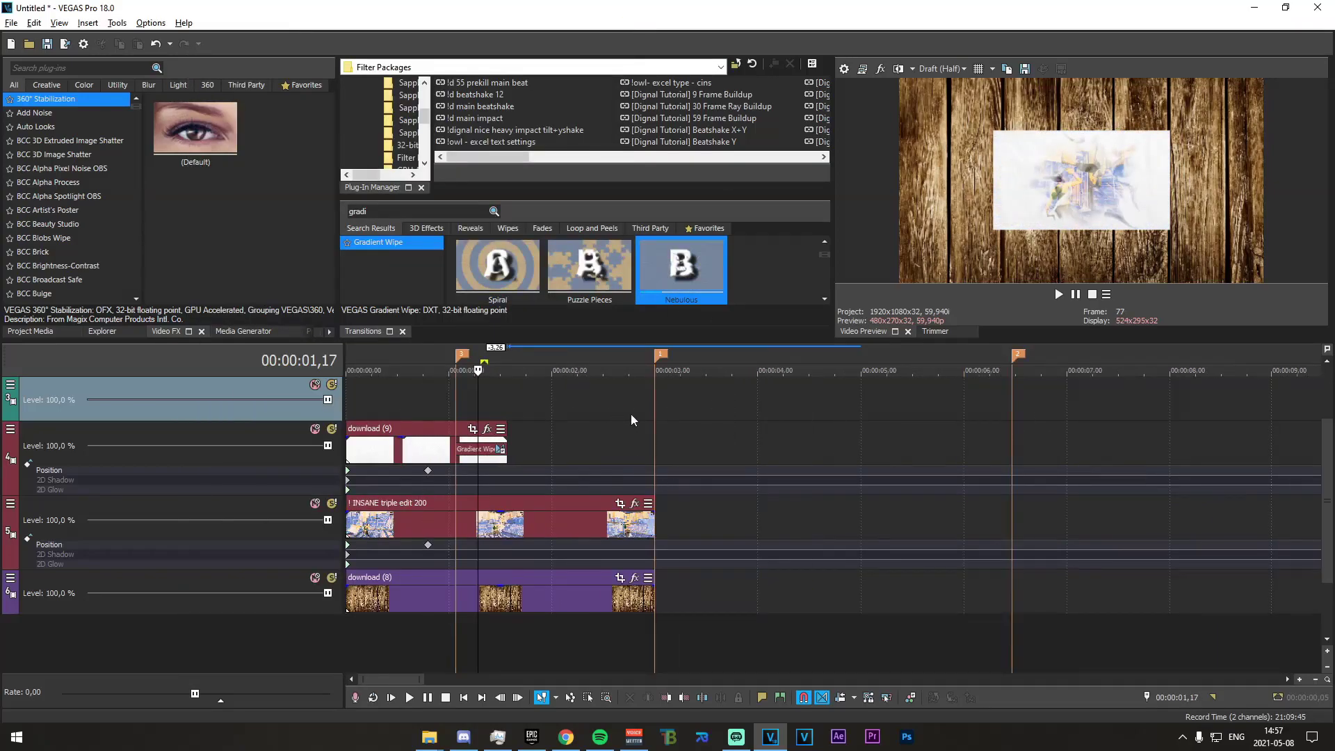
# Play back the intro from the start to about 00:00:02,52 to review the paper's Gradient Wipe
pyautogui.moveTo(641, 417); pyautogui.dragTo(263, 414)
pyautogui.scroll(1, 477, 464)
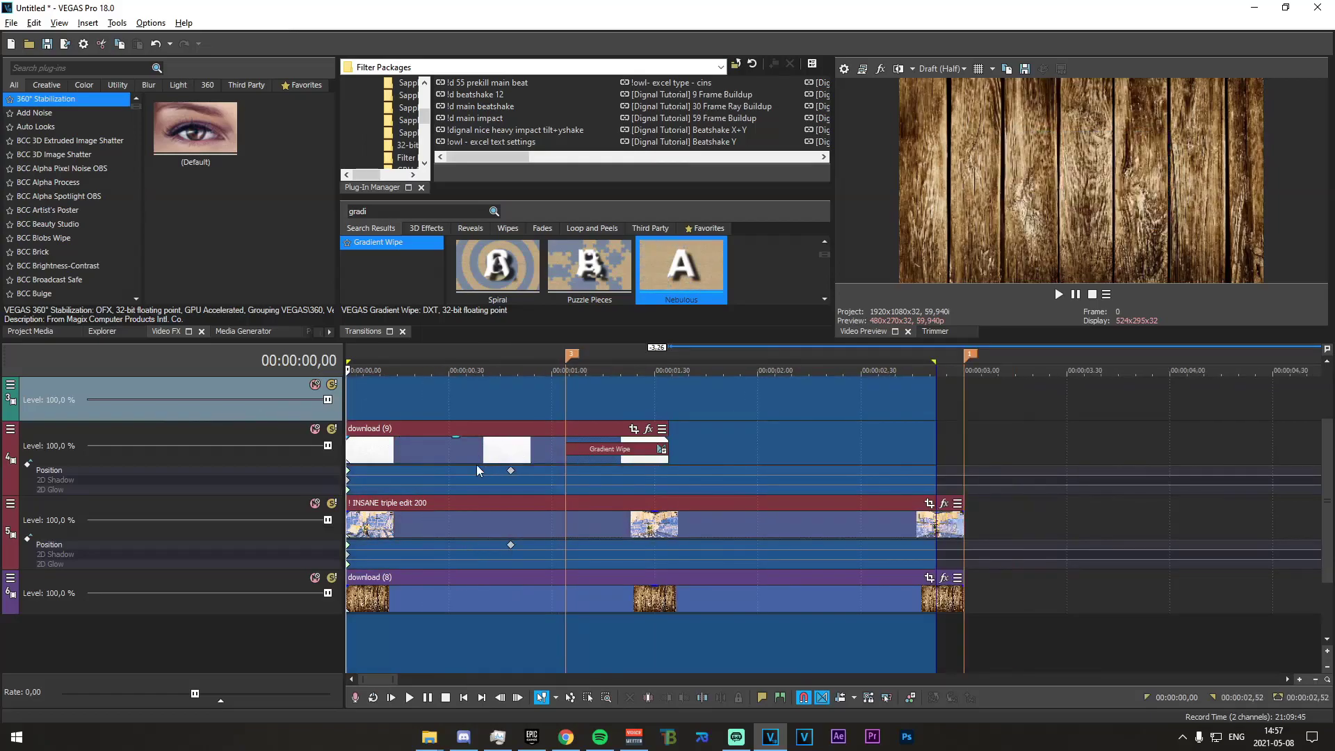
pyautogui.press('space')
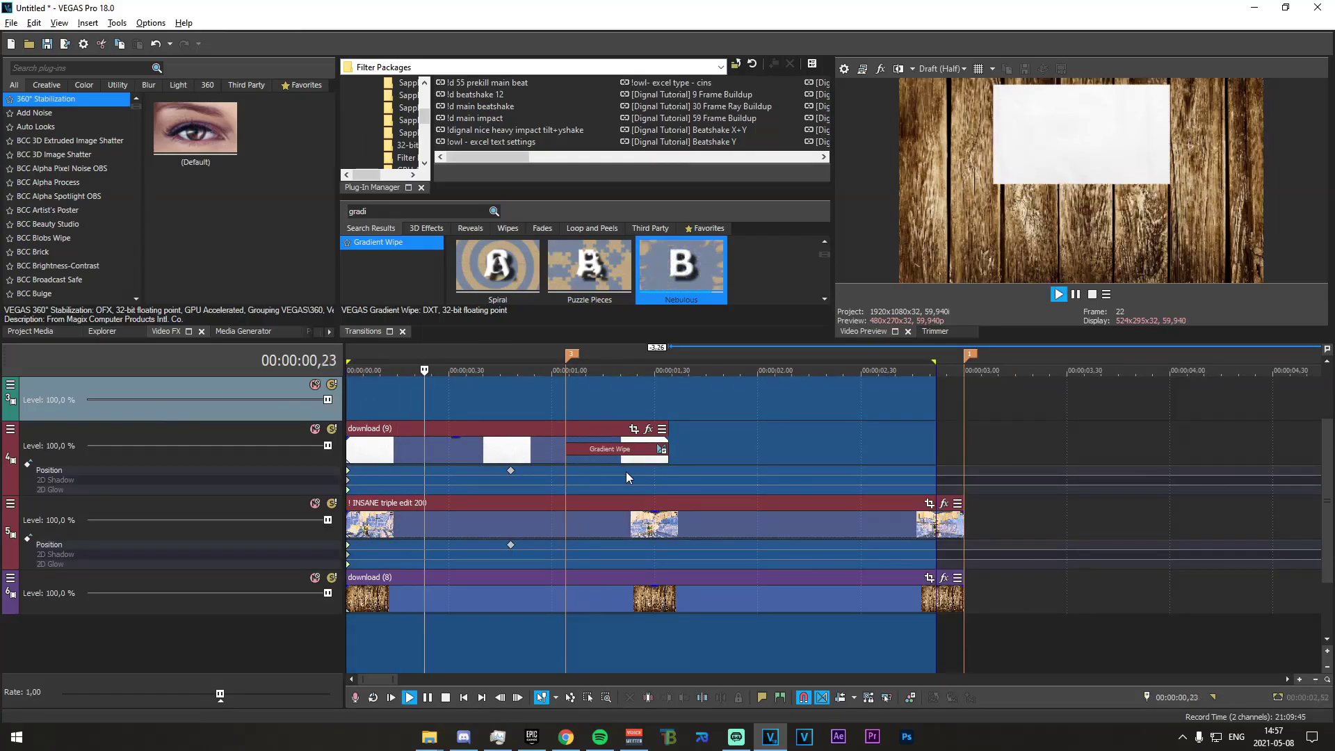
pyautogui.press('space')
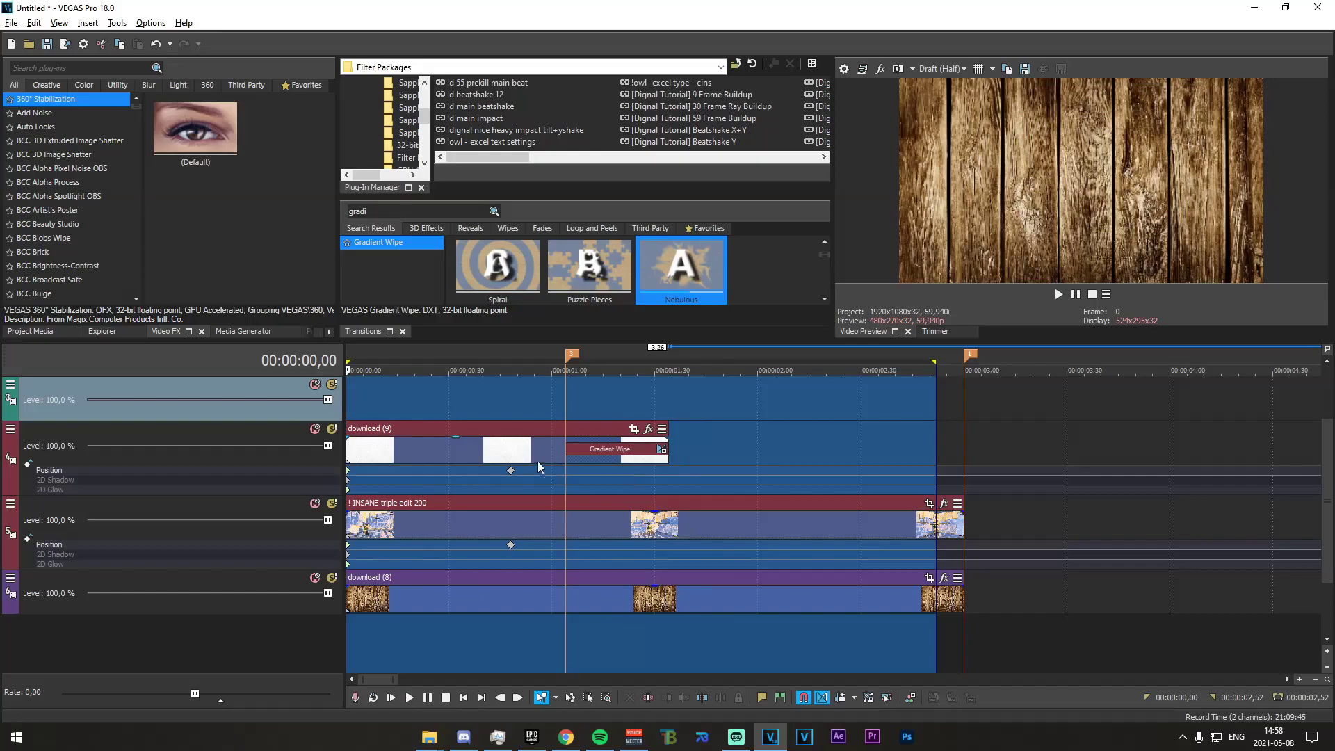
# Lengthen the Gradient Wipe to begin at 00:00:00,48 and extend the white paper clip's end to about 00:00:01,46
pyautogui.click(567, 443)
pyautogui.moveTo(567, 443); pyautogui.dragTo(627, 416)
pyautogui.click(356, 397)
pyautogui.press('w')
pyautogui.press('space')
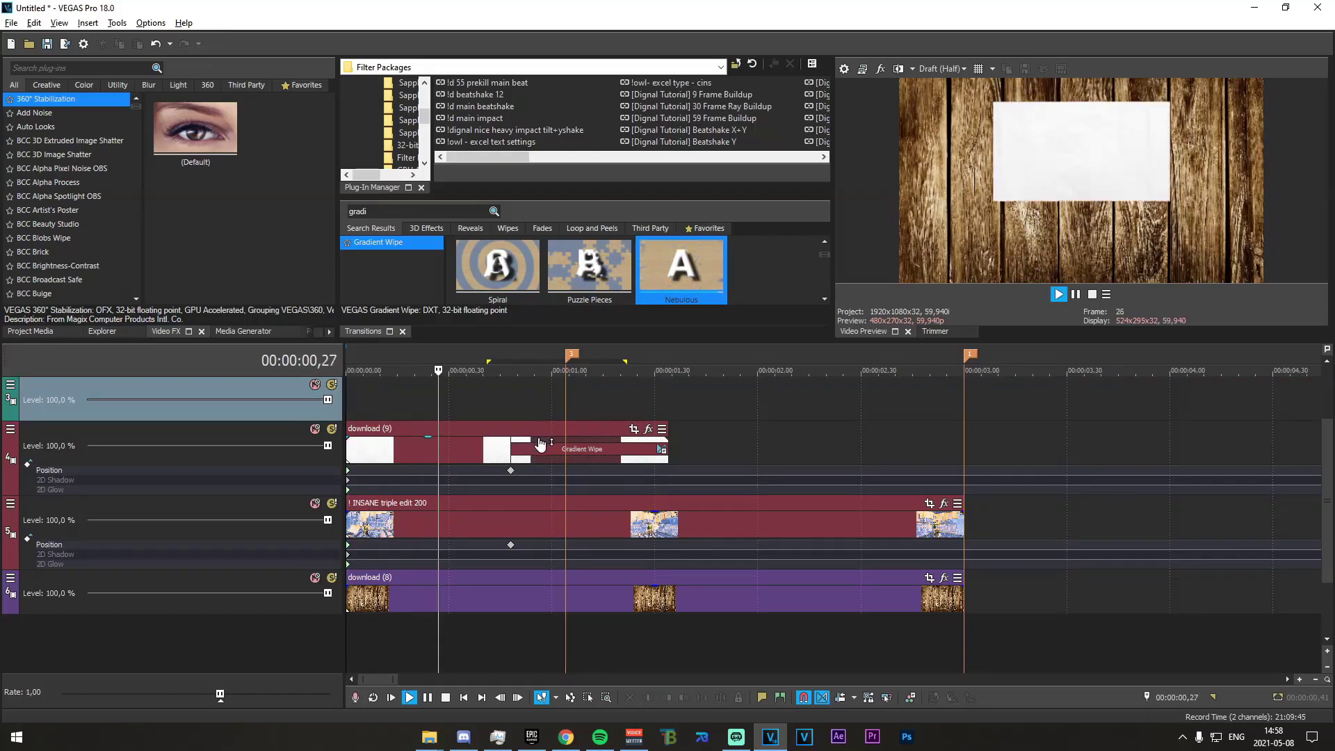
pyautogui.press('space')
pyautogui.moveTo(668, 452); pyautogui.dragTo(699, 460)
pyautogui.moveTo(553, 452); pyautogui.dragTo(511, 453)
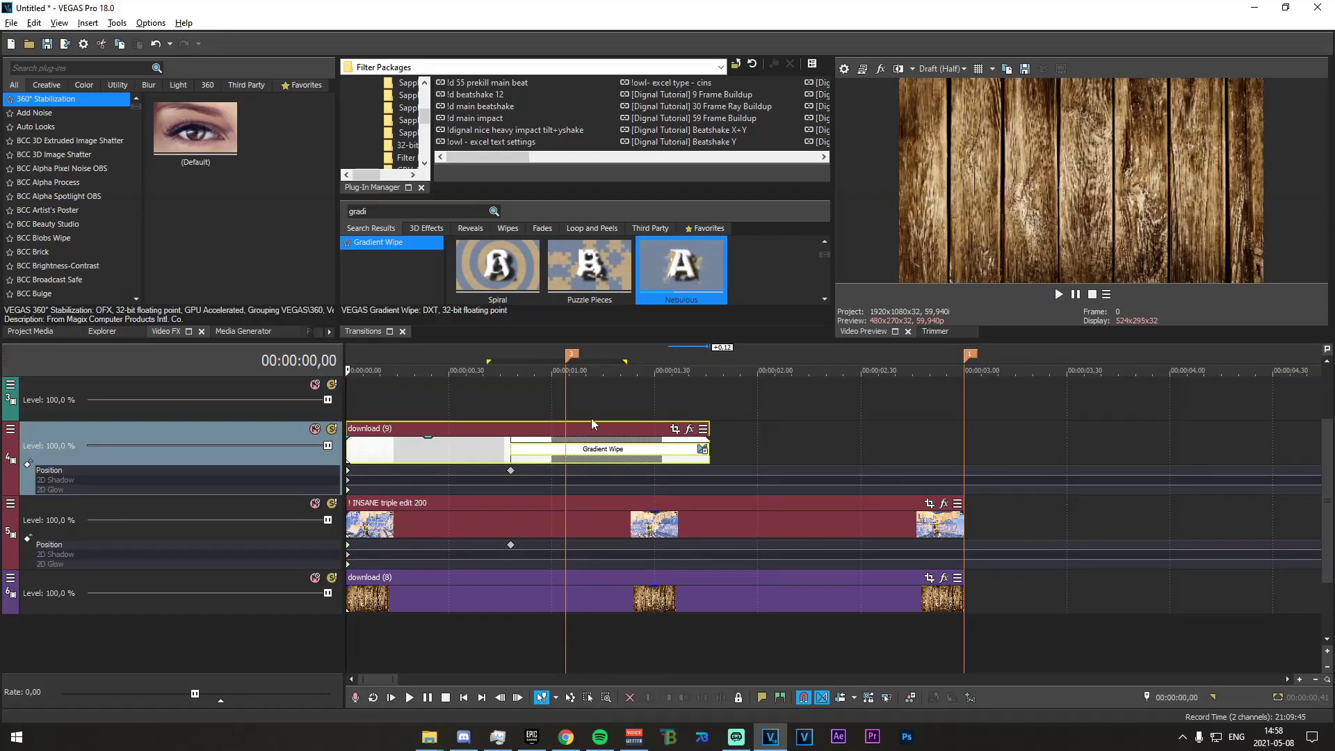
# Build a RAM preview of the range from 00:00:00,00 to 00:00:01,51 and play it back
pyautogui.moveTo(727, 410); pyautogui.dragTo(340, 420)
pyautogui.hotkey('shift', 'b')
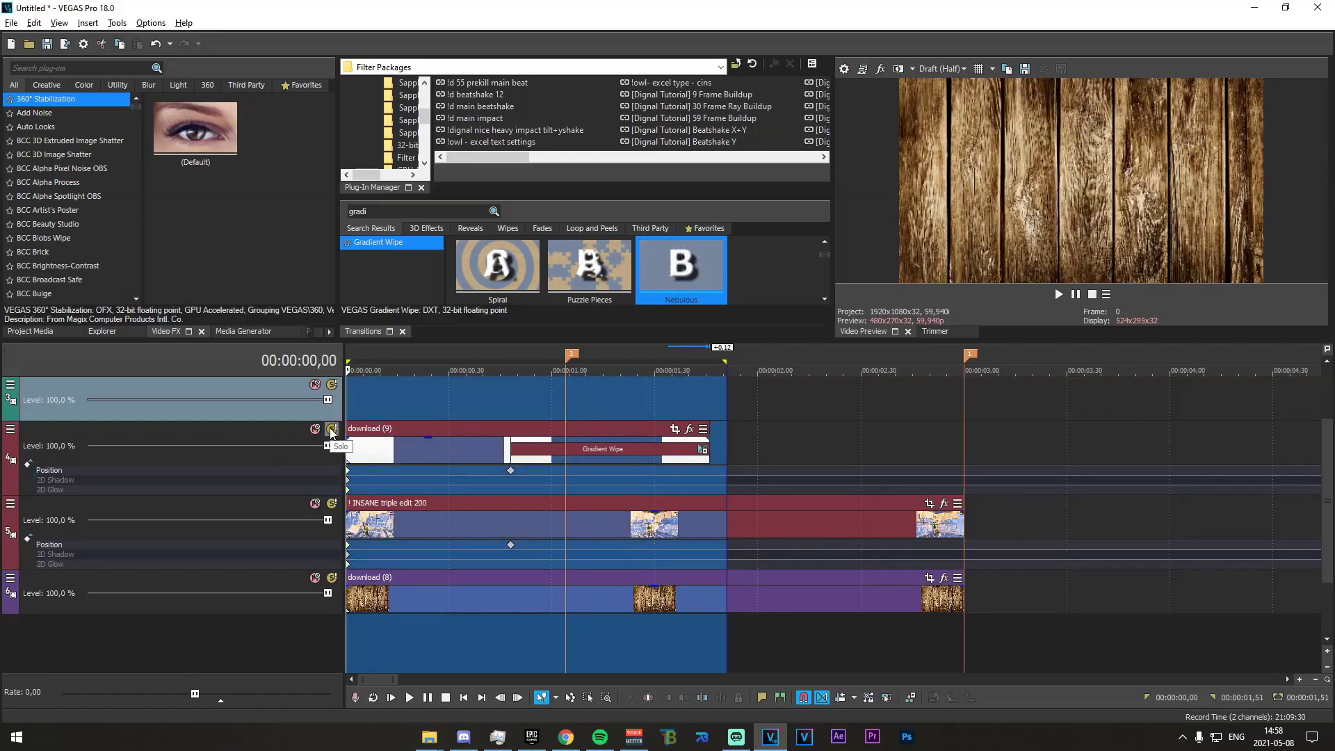
pyautogui.press('space')
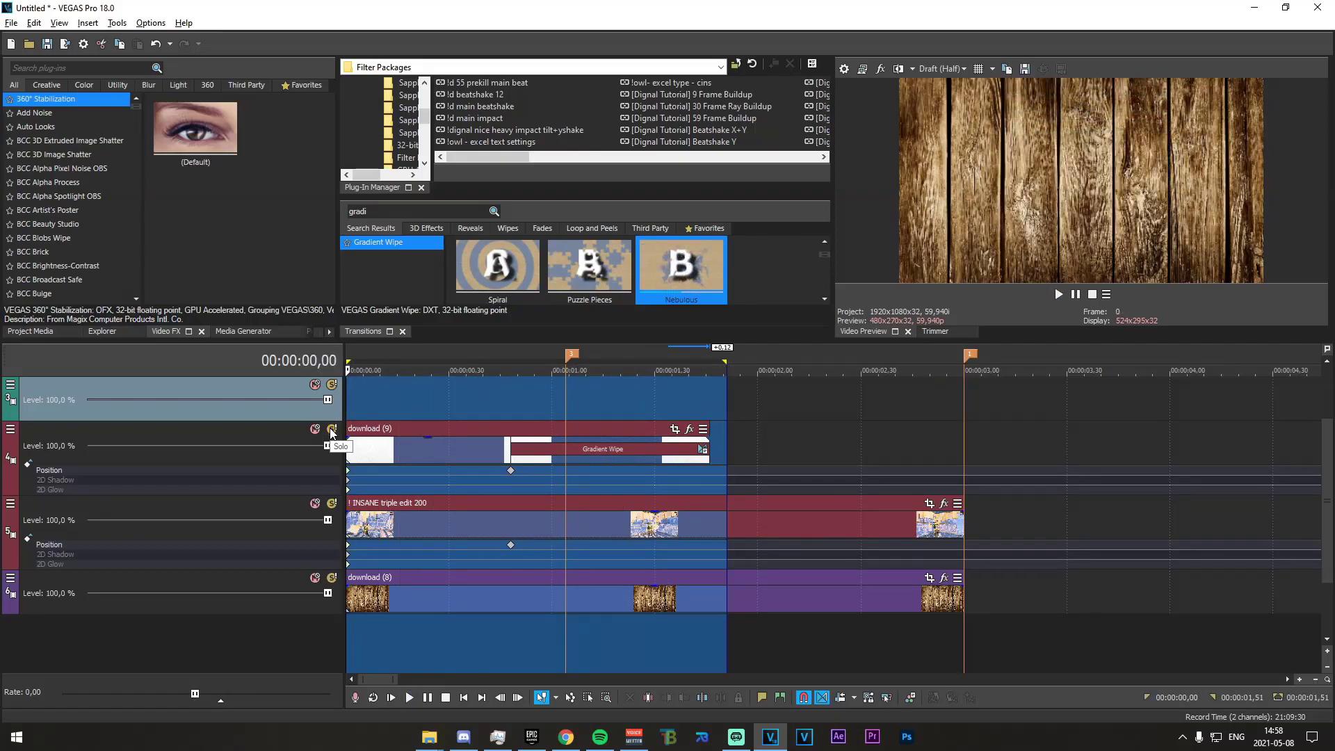
# Play the section following the paper wipe and place a marker at 00:00:02,00
pyautogui.moveTo(539, 417); pyautogui.dragTo(769, 466)
pyautogui.click(523, 390)
pyautogui.press('space')
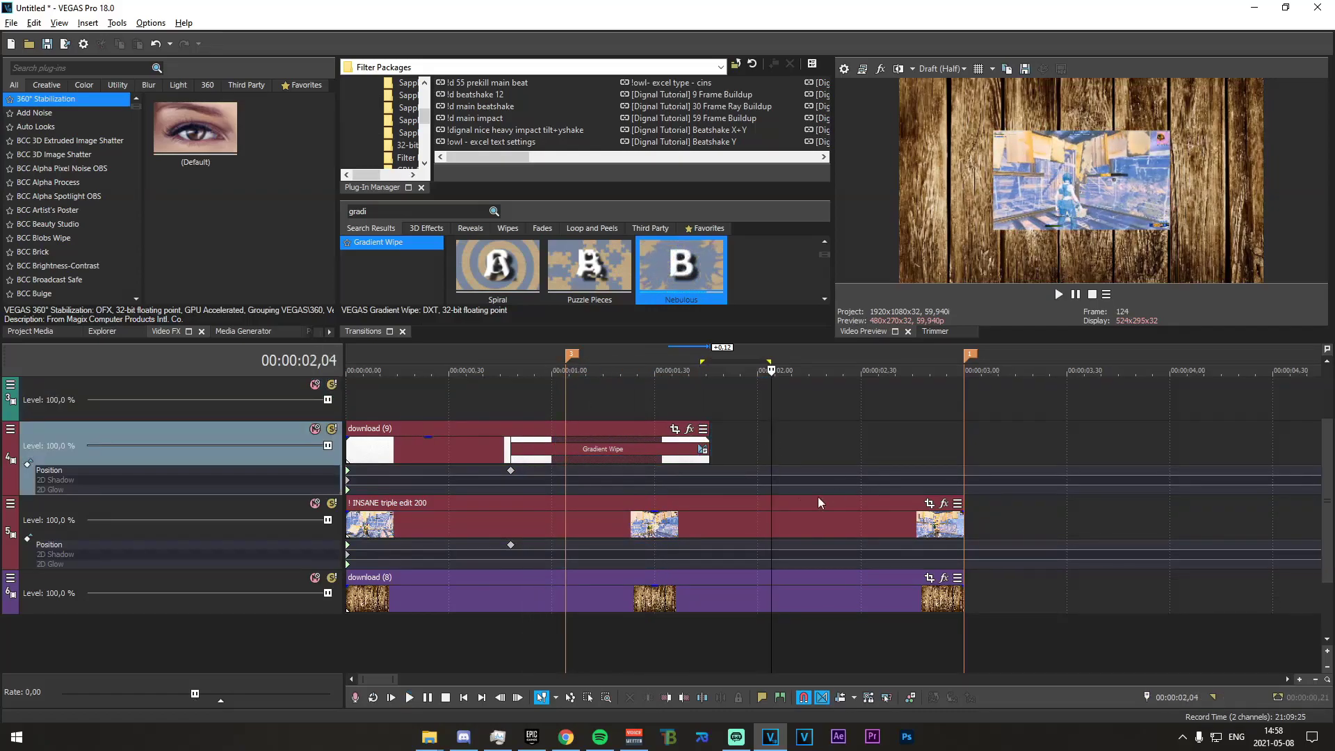
pyautogui.scroll(4, 850, 474)
pyautogui.moveTo(818, 438); pyautogui.dragTo(800, 456)
pyautogui.scroll(-2, 814, 519)
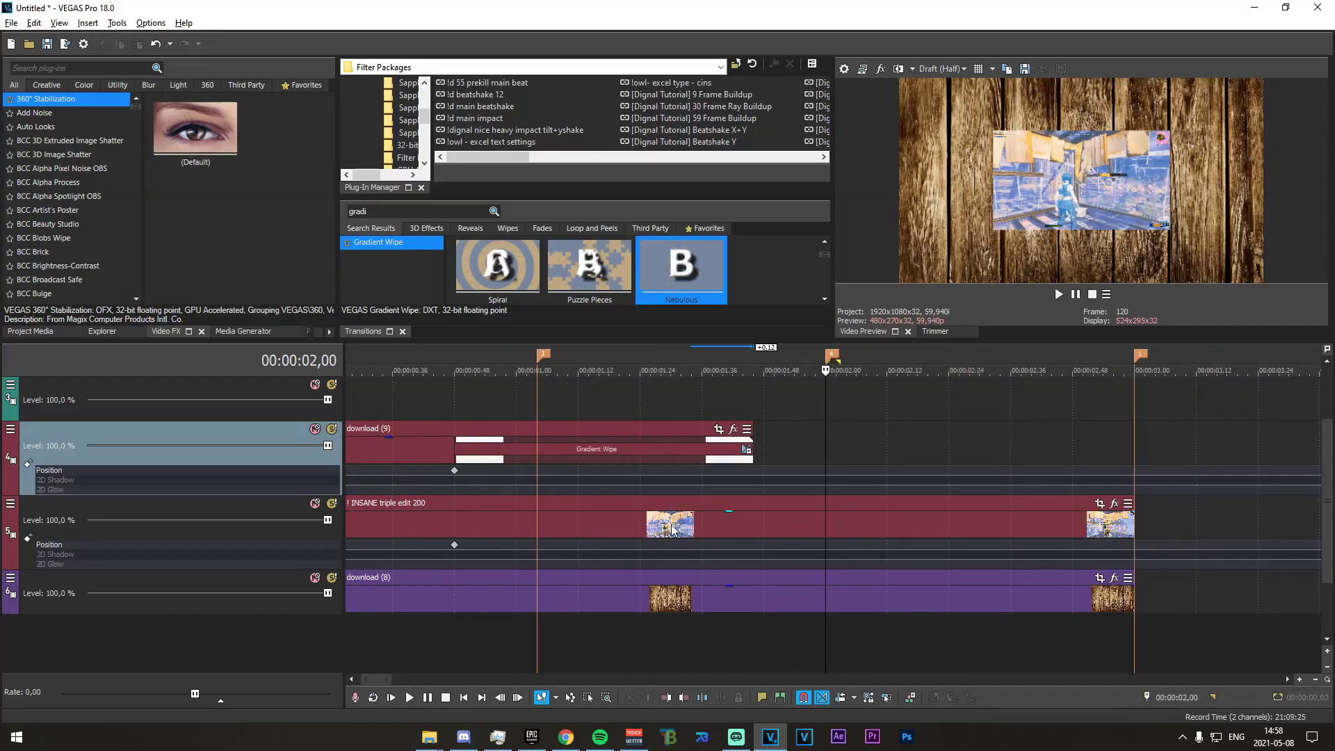
# Split the small gameplay clip at 00:00:00,48, where its position keyframe sits
pyautogui.scroll(-2, 590, 534)
pyautogui.click(510, 530)
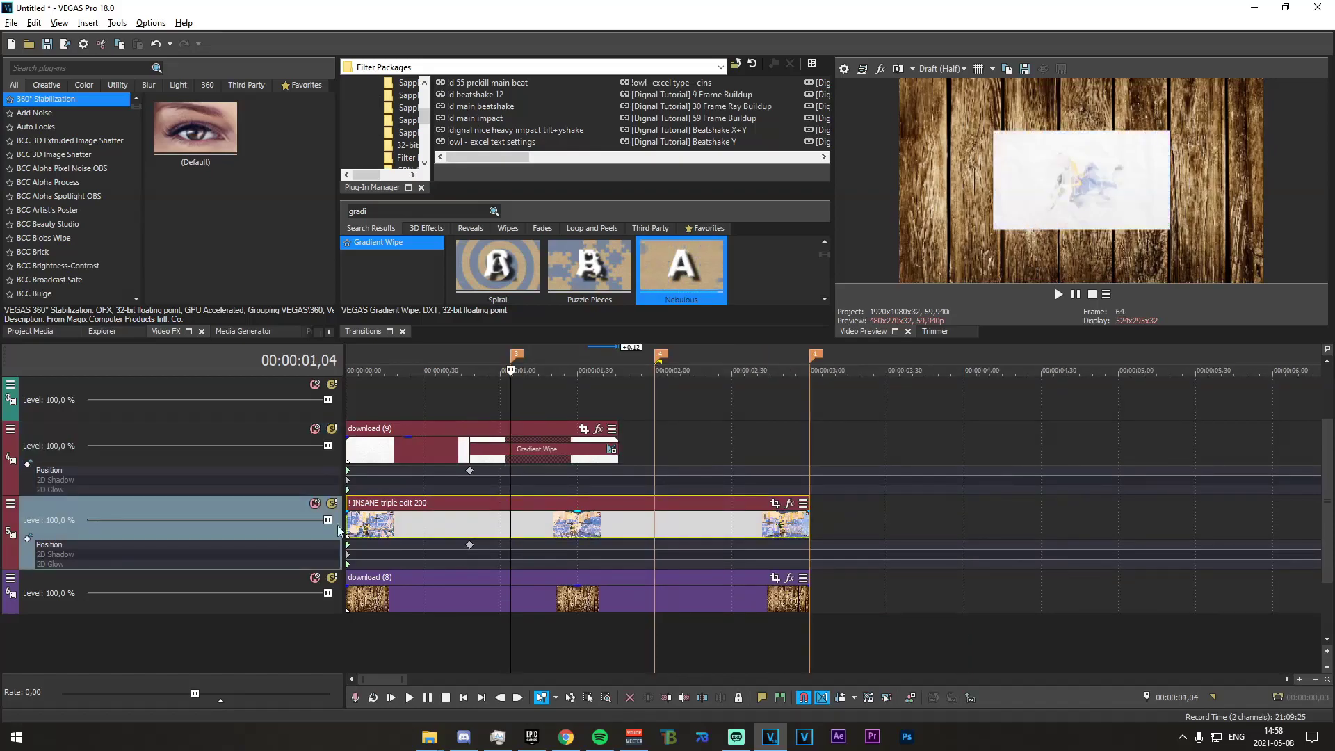
pyautogui.scroll(2, 535, 527)
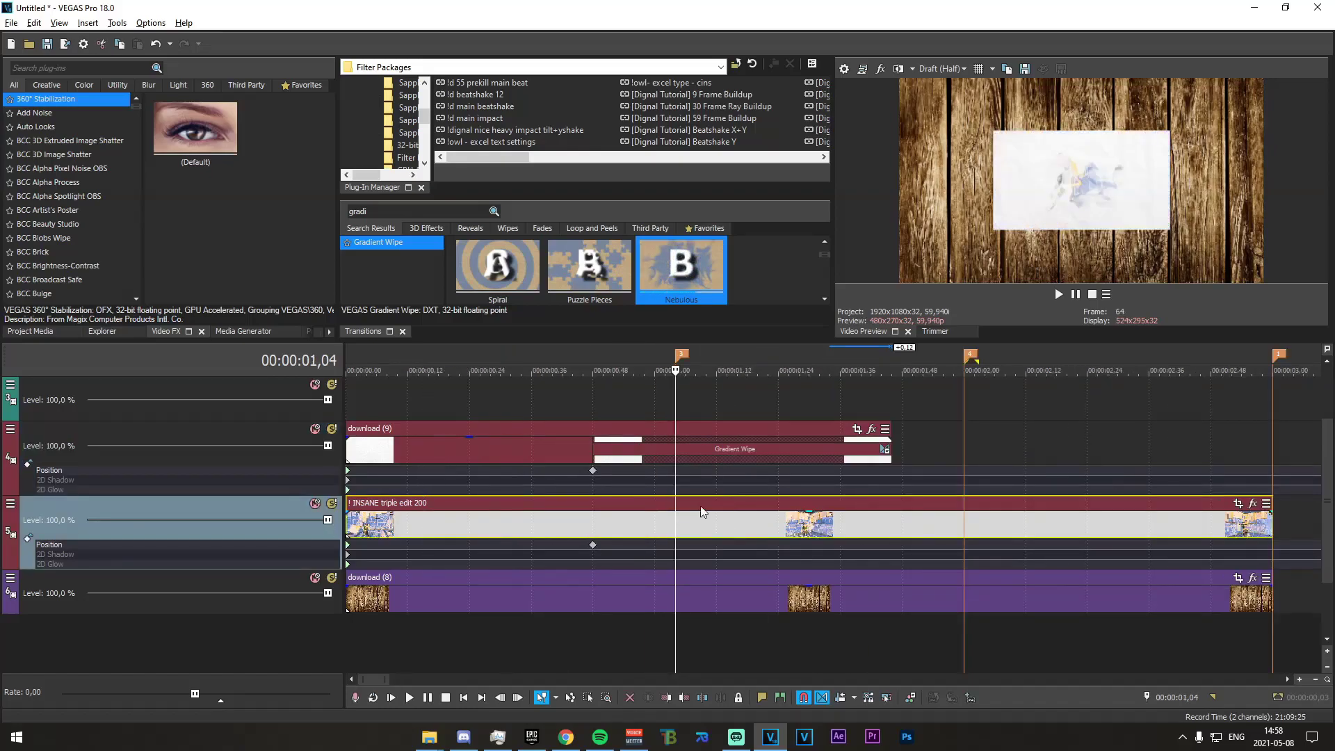
pyautogui.click(608, 529)
pyautogui.click(596, 530)
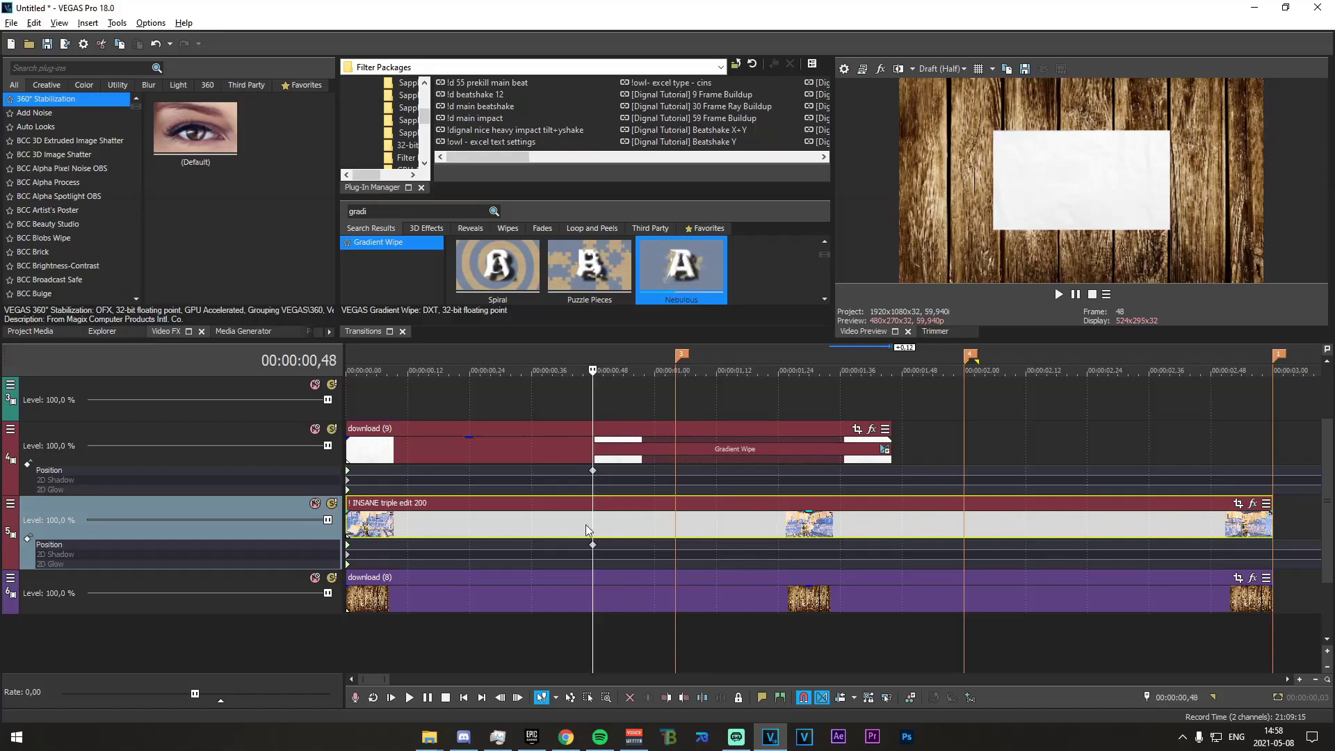
pyautogui.press('s')
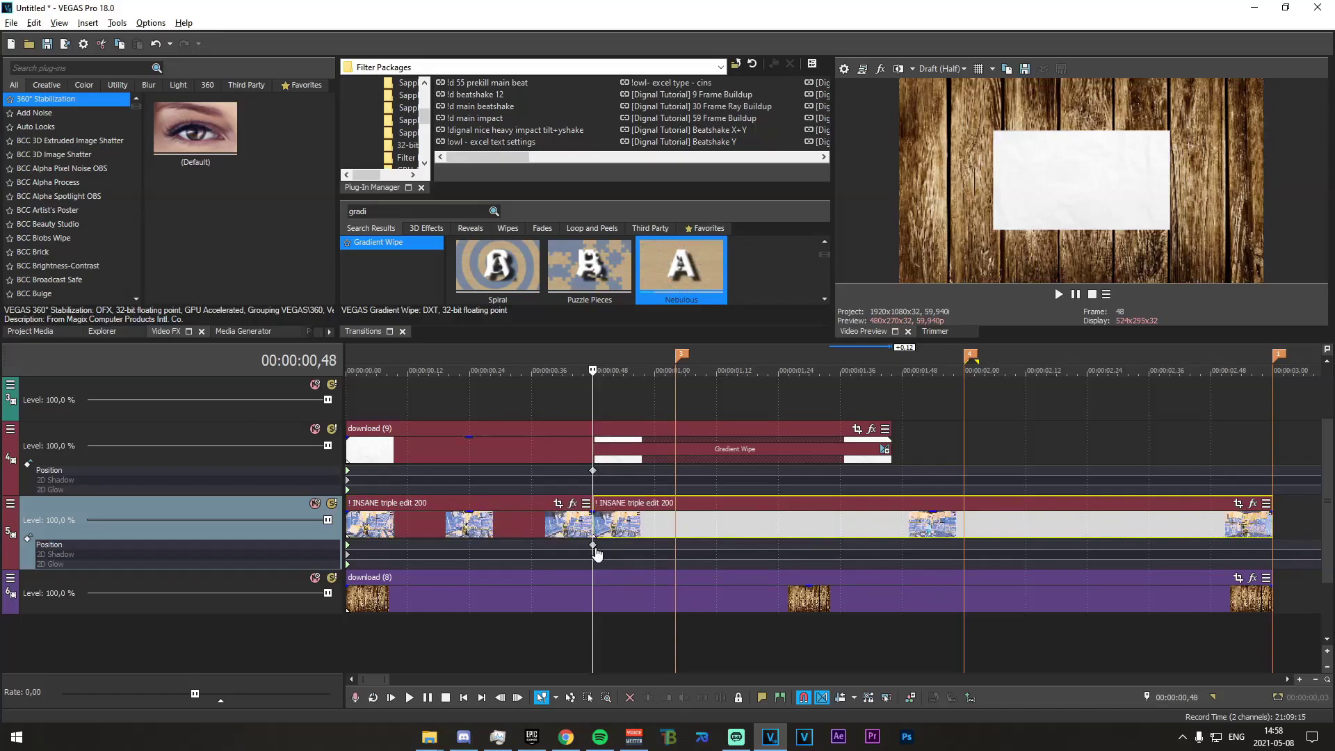
pyautogui.click(962, 532)
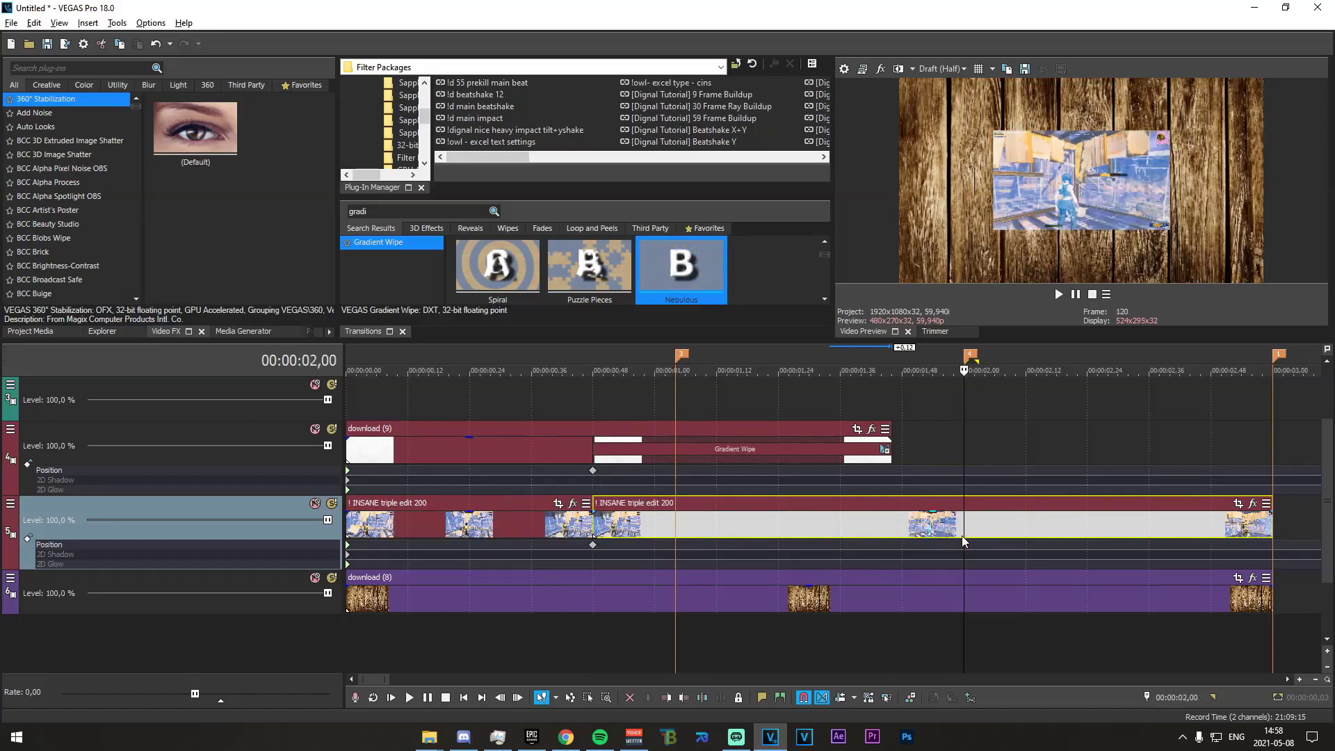
pyautogui.click(966, 469)
pyautogui.moveTo(965, 452); pyautogui.dragTo(965, 480)
pyautogui.click(967, 535)
pyautogui.click(647, 527)
pyautogui.click(962, 530)
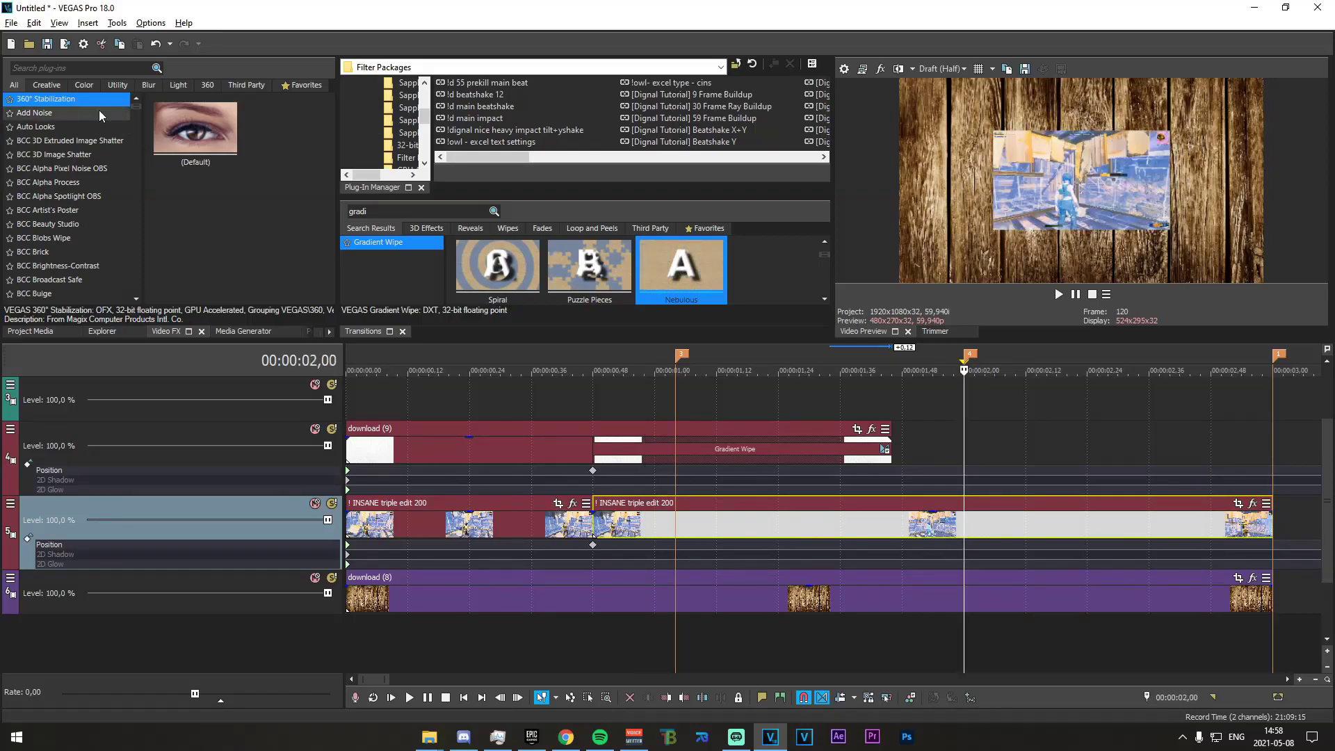
# Find the Black and White effect and apply its default preset to the second gameplay segment
pyautogui.write('black')
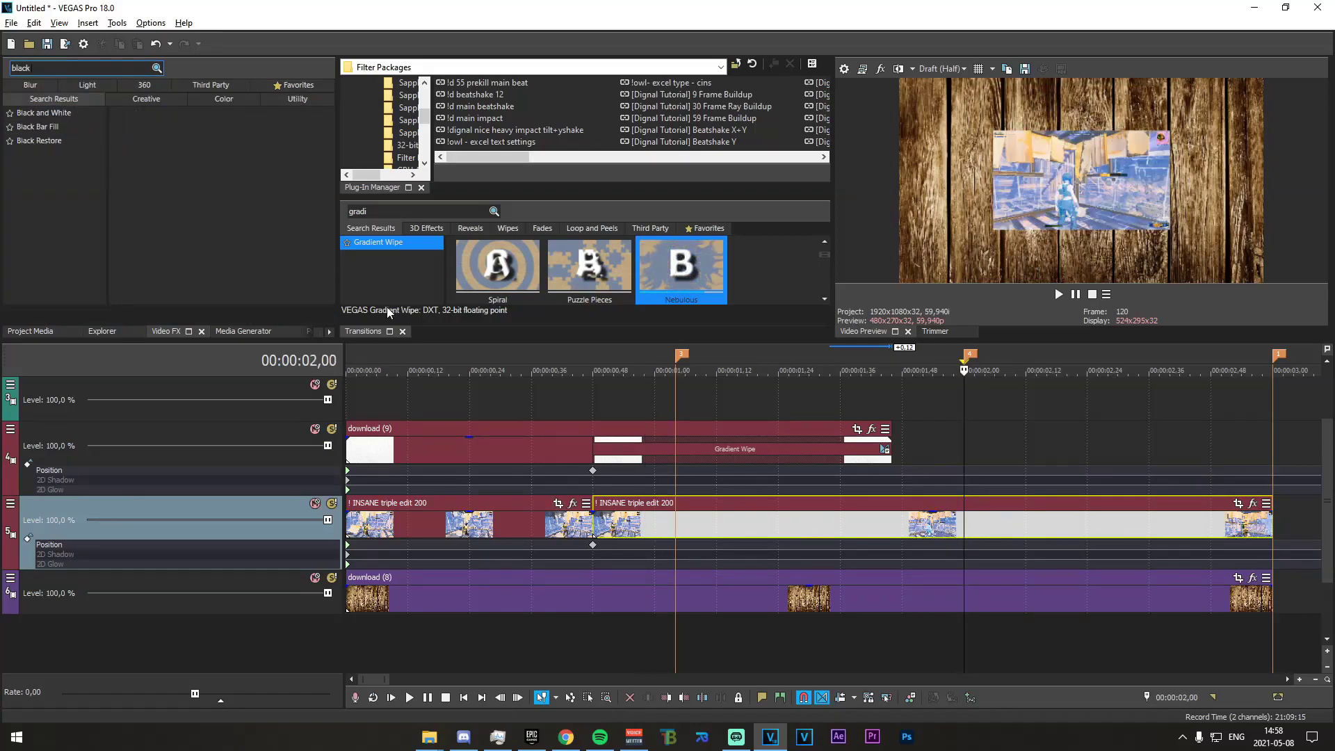
pyautogui.click(44, 113)
pyautogui.moveTo(162, 161); pyautogui.dragTo(460, 341)
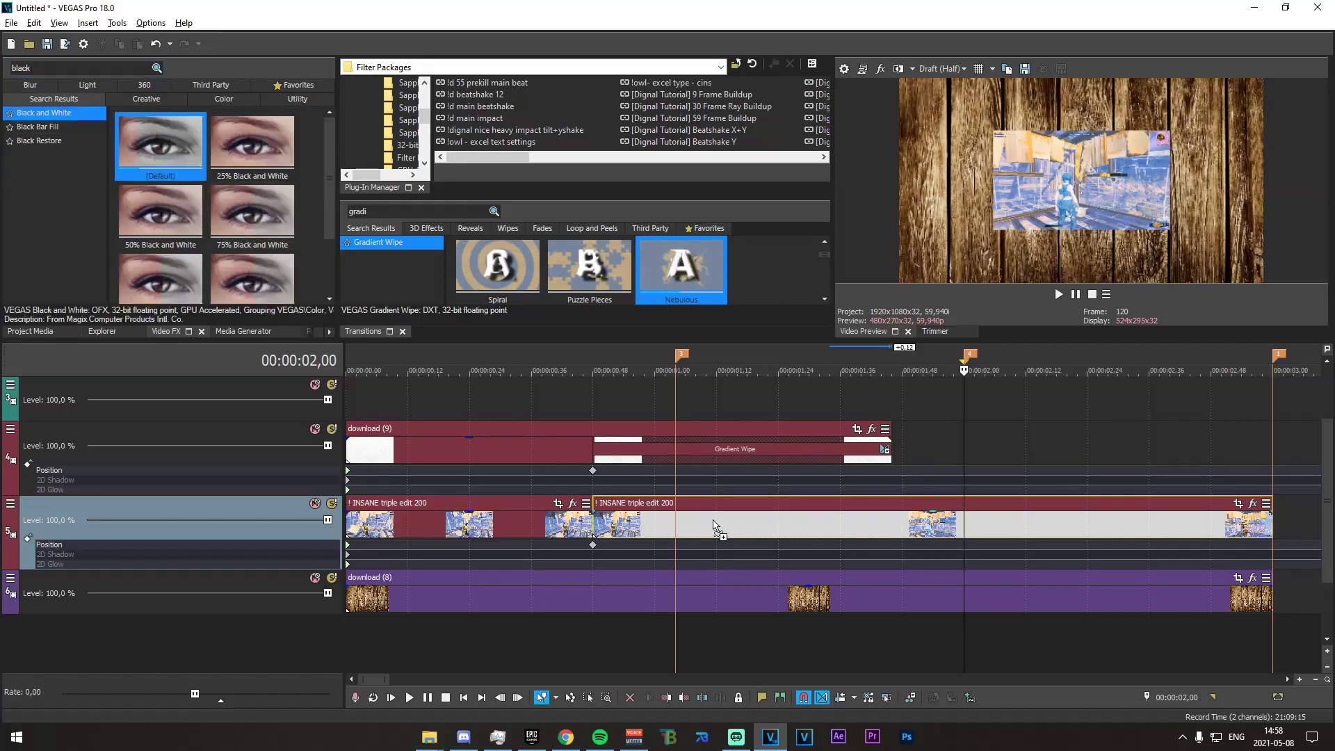
pyautogui.moveTo(714, 525); pyautogui.dragTo(723, 521)
# Animate the Black and White blend amount with a keyframe at 00:00:01,03, dropping to 0,000 at the segment's end at 00:00:02,12
pyautogui.moveTo(661, 406)
pyautogui.mouseDown()
pyautogui.moveTo(874, 450)
pyautogui.moveTo(967, 517)
pyautogui.moveTo(894, 525)
pyautogui.moveTo(959, 528)
pyautogui.moveTo(895, 530)
pyautogui.moveTo(918, 530)
pyautogui.mouseUp()
pyautogui.click(917, 530)
pyautogui.click(488, 119)
pyautogui.moveTo(444, 571); pyautogui.dragTo(628, 501)
pyautogui.moveTo(351, 123); pyautogui.dragTo(259, 122)
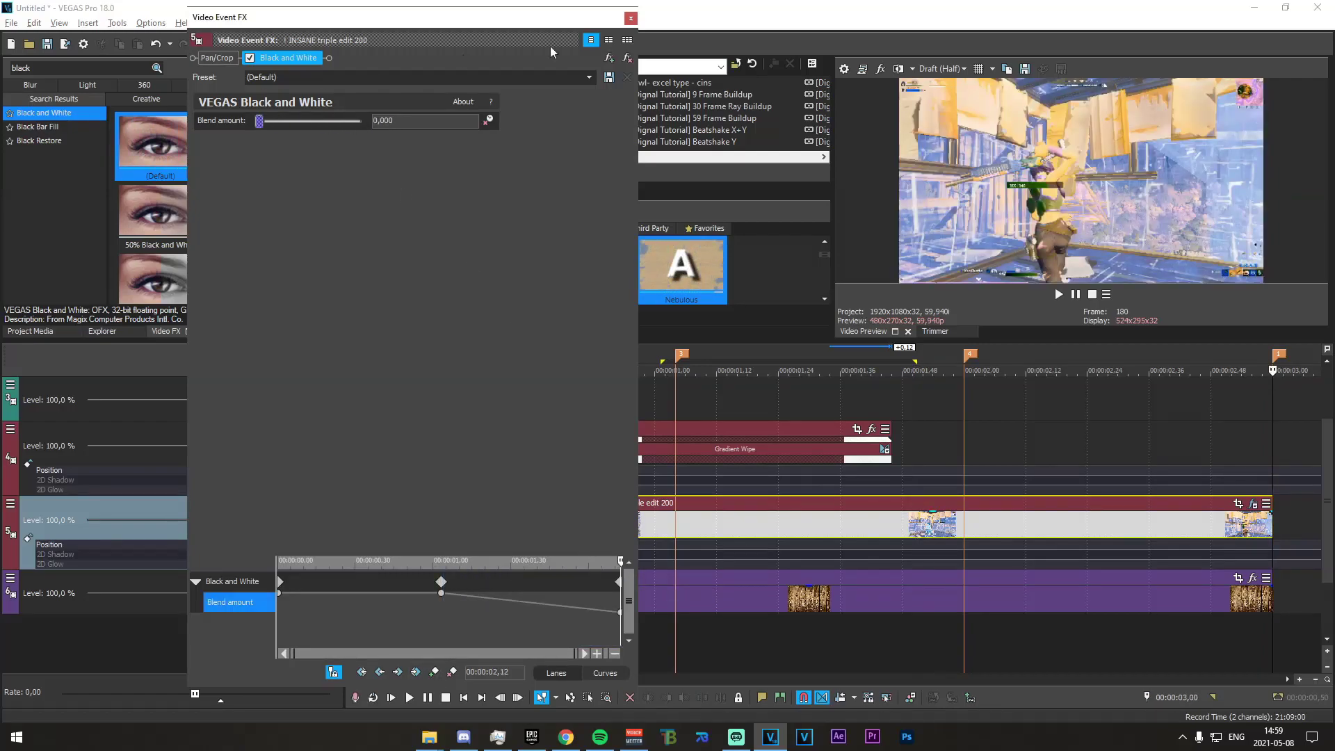
pyautogui.click(631, 20)
# Play back and scrub the second gameplay segment to review the change from black and white to colour
pyautogui.moveTo(1294, 417); pyautogui.dragTo(577, 418)
pyautogui.press('space')
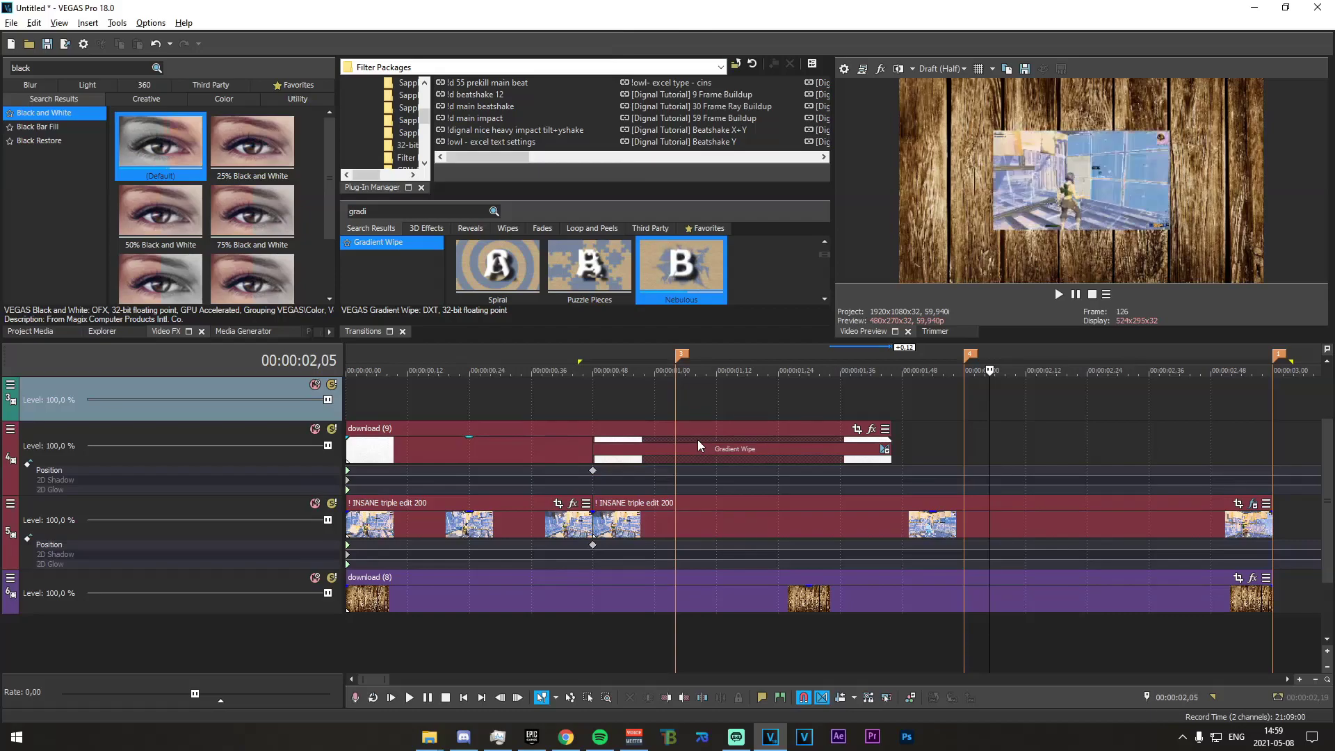
pyautogui.press('space')
pyautogui.press('space')
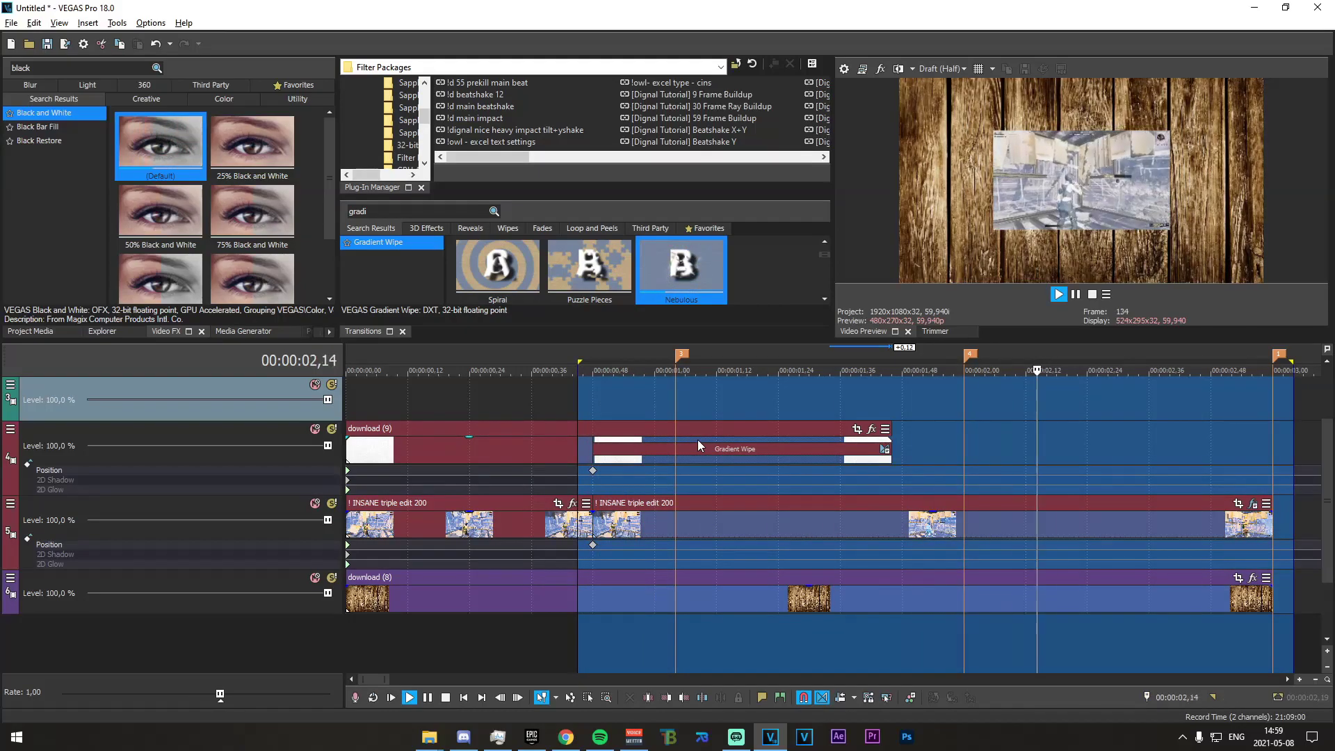
pyautogui.moveTo(623, 410); pyautogui.dragTo(1258, 474)
pyautogui.click(1074, 431)
pyautogui.moveTo(1078, 432); pyautogui.dragTo(1282, 445)
pyautogui.scroll(-4, 1195, 465)
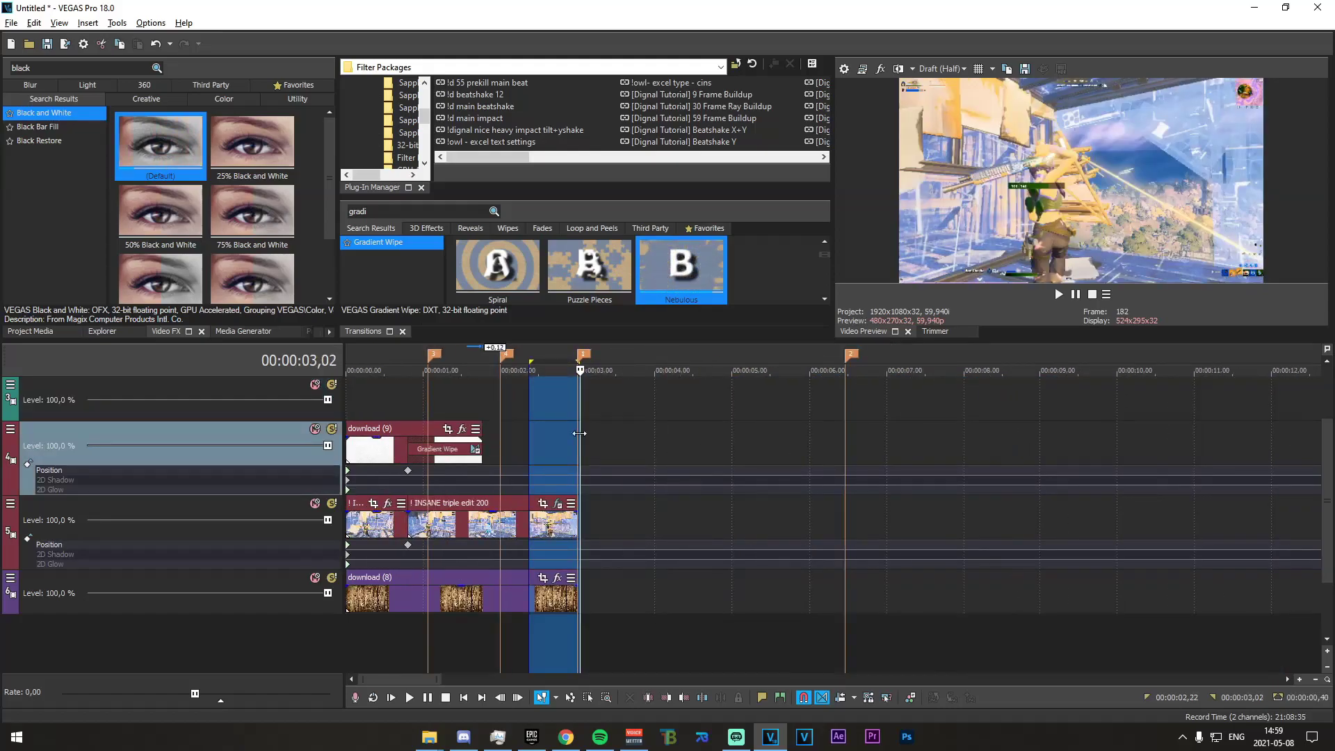
# Find the BCC Cartoon Look effect and apply its default preset to the second gameplay segment
pyautogui.click(509, 432)
pyautogui.scroll(3, 508, 432)
pyautogui.doubleClick(63, 68)
pyautogui.write('cartoo')
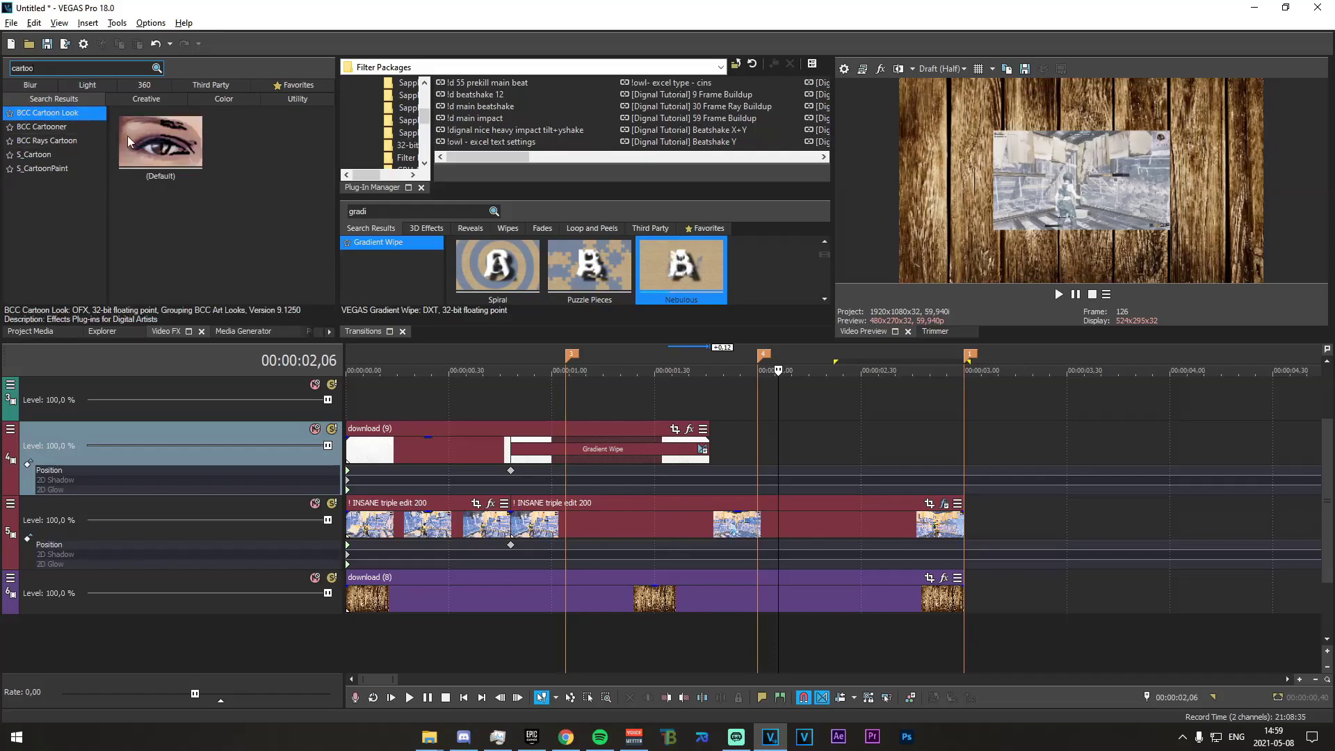
pyautogui.moveTo(169, 153); pyautogui.dragTo(682, 496)
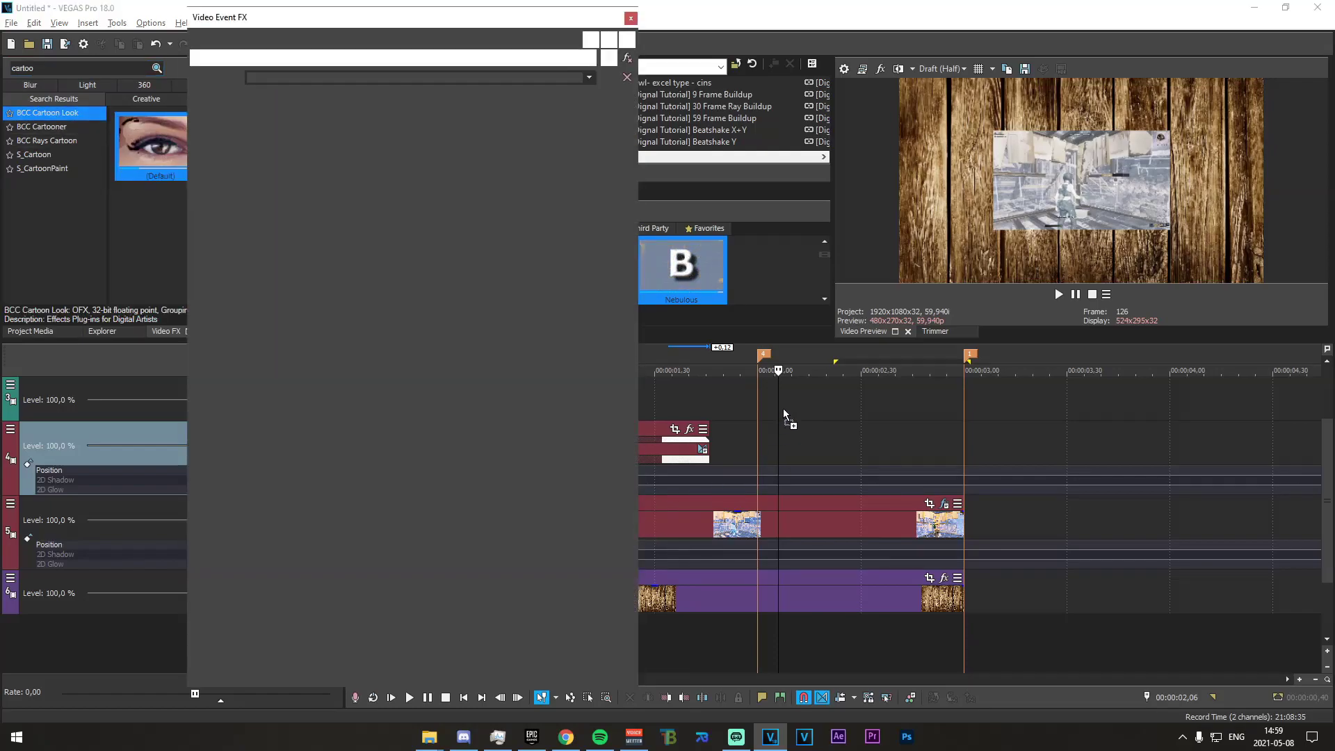
# Animate the cartoon effect's Mix with Original with a keyframe at 00:00:01,03, raising it to maximum at the segment's end at 00:00:02,12
pyautogui.moveTo(759, 411); pyautogui.dragTo(728, 414)
pyautogui.click(727, 414)
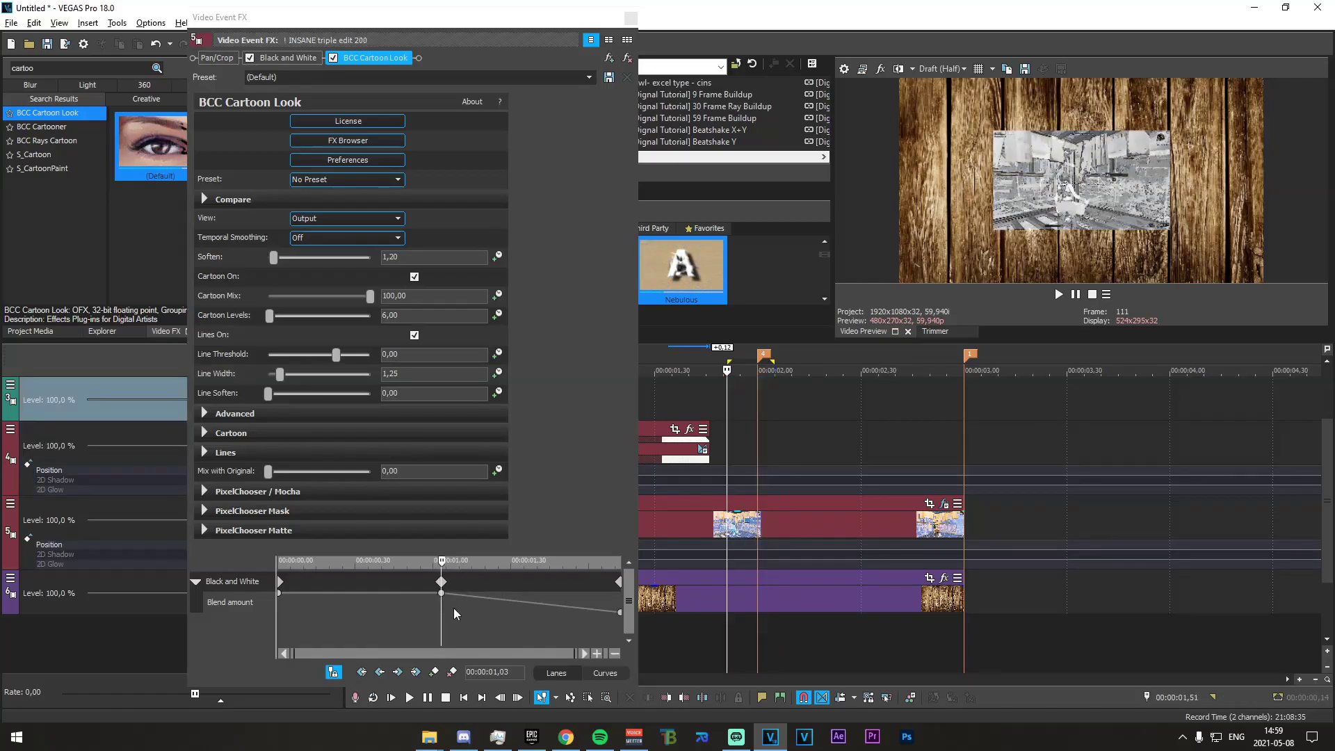
pyautogui.scroll(5, 449, 598)
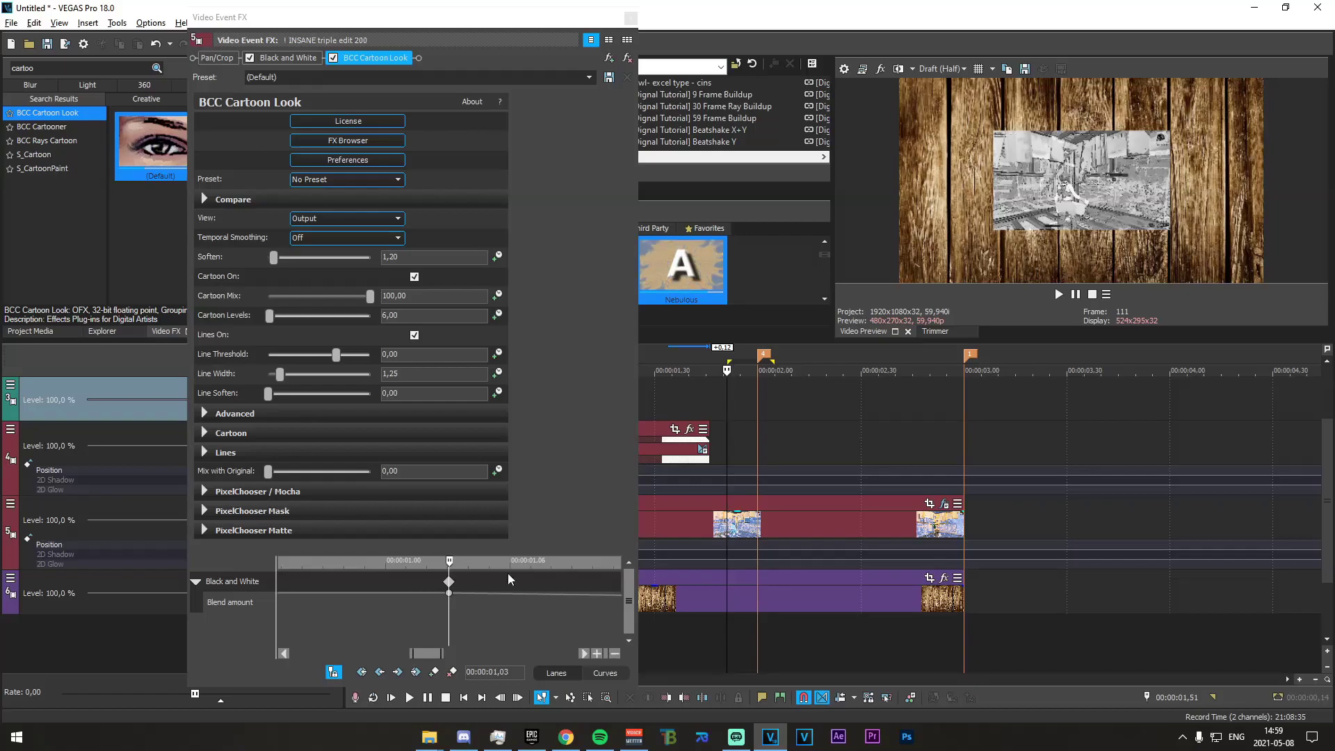
pyautogui.click(495, 470)
pyautogui.moveTo(630, 585); pyautogui.dragTo(630, 606)
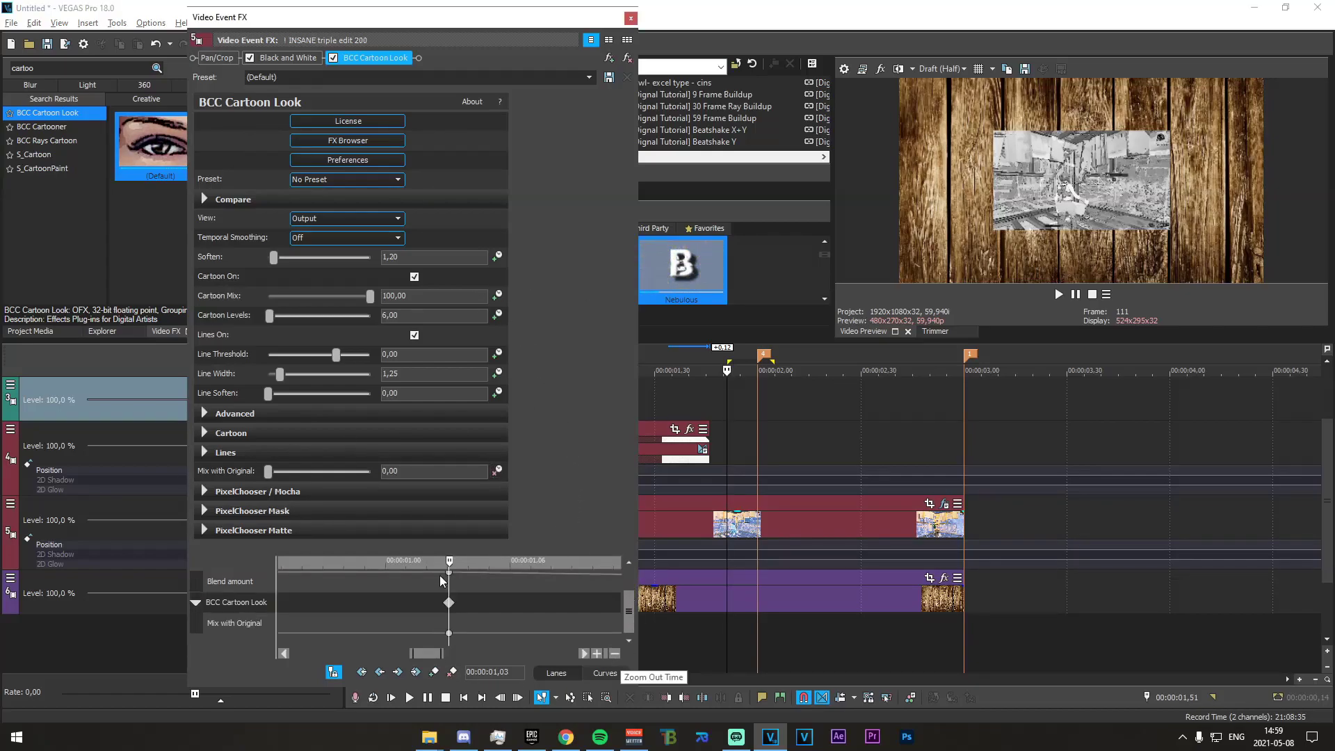
pyautogui.moveTo(450, 564); pyautogui.dragTo(855, 500)
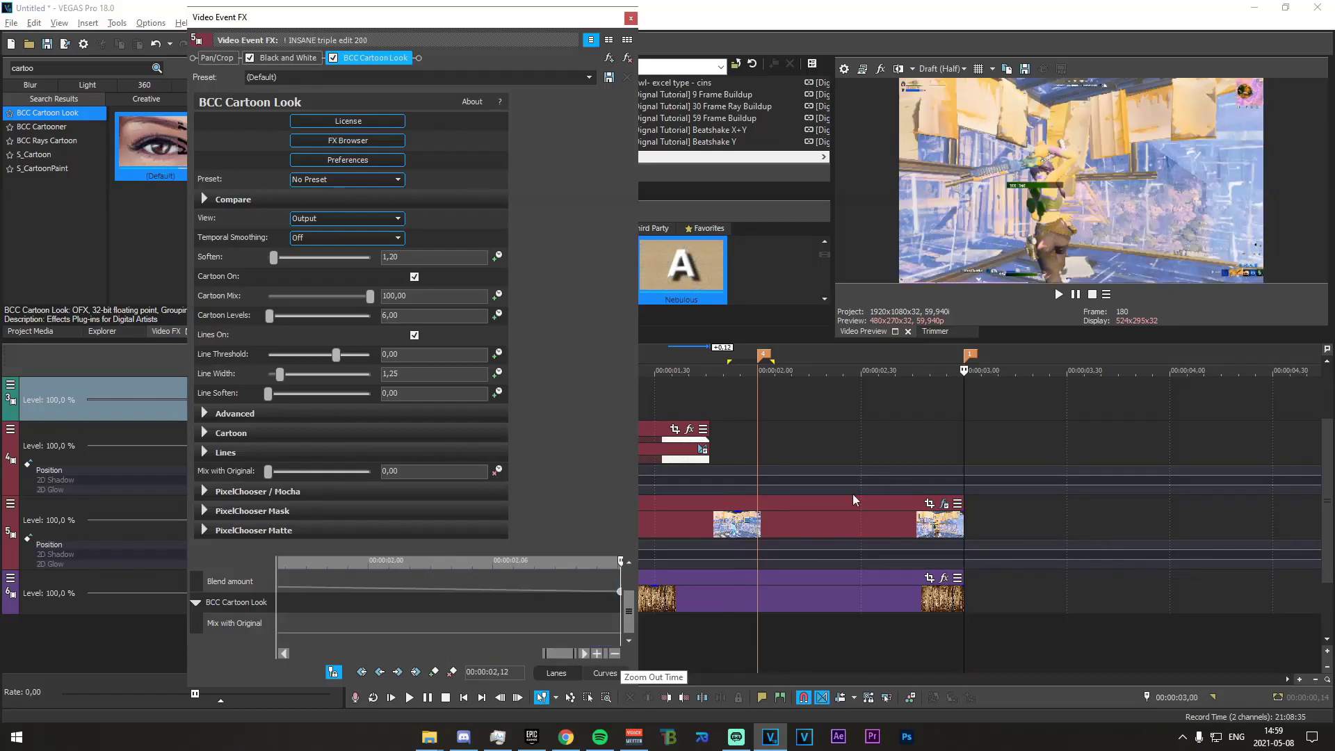
pyautogui.moveTo(287, 471)
pyautogui.mouseDown()
pyautogui.moveTo(801, 440)
pyautogui.moveTo(816, 462)
pyautogui.moveTo(951, 463)
pyautogui.moveTo(753, 457)
pyautogui.mouseUp()
pyautogui.click(630, 18)
# Scrub the second gameplay segment to review the cartoon look fading into the original footage
pyautogui.click(764, 456)
pyautogui.scroll(1, 498, 392)
pyautogui.moveTo(499, 391); pyautogui.dragTo(823, 392)
pyautogui.scroll(-4, 482, 379)
pyautogui.scroll(2, 482, 378)
pyautogui.scroll(1, 441, 457)
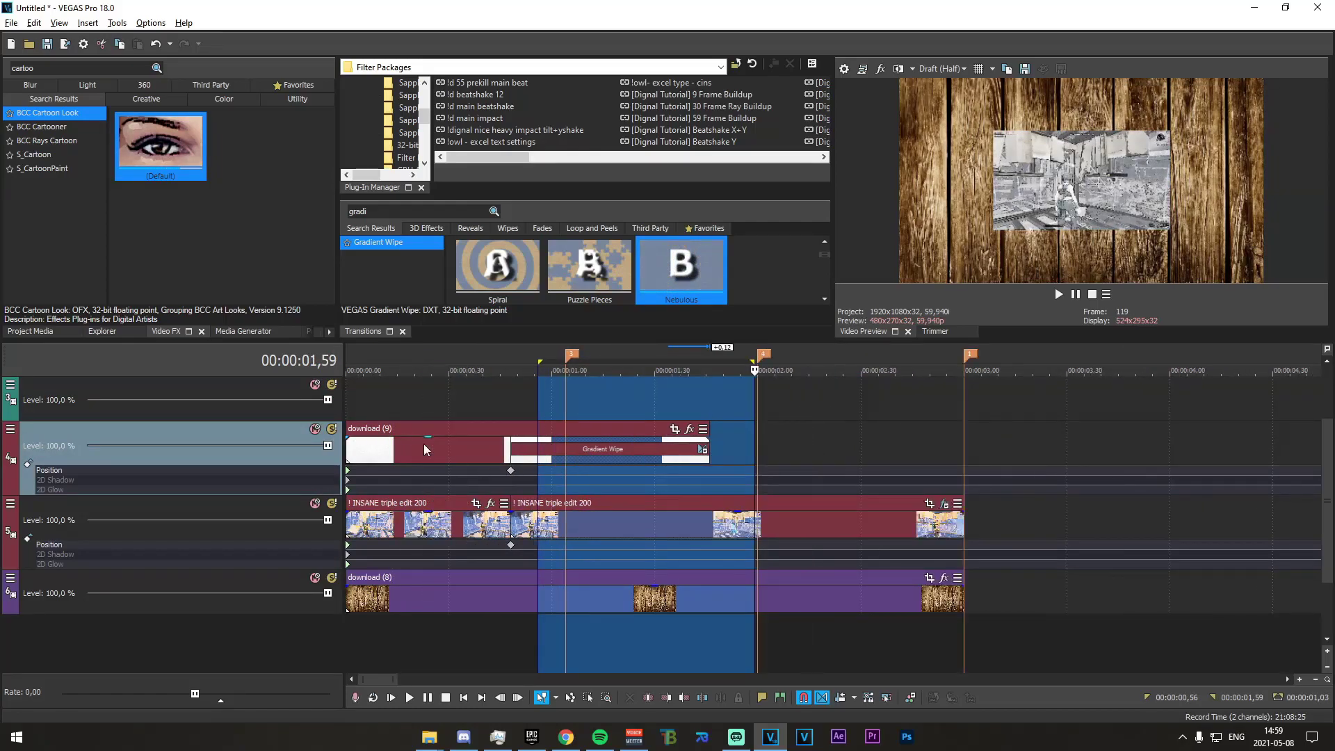
# Try to insert a new video track into the timeline
pyautogui.click(352, 395)
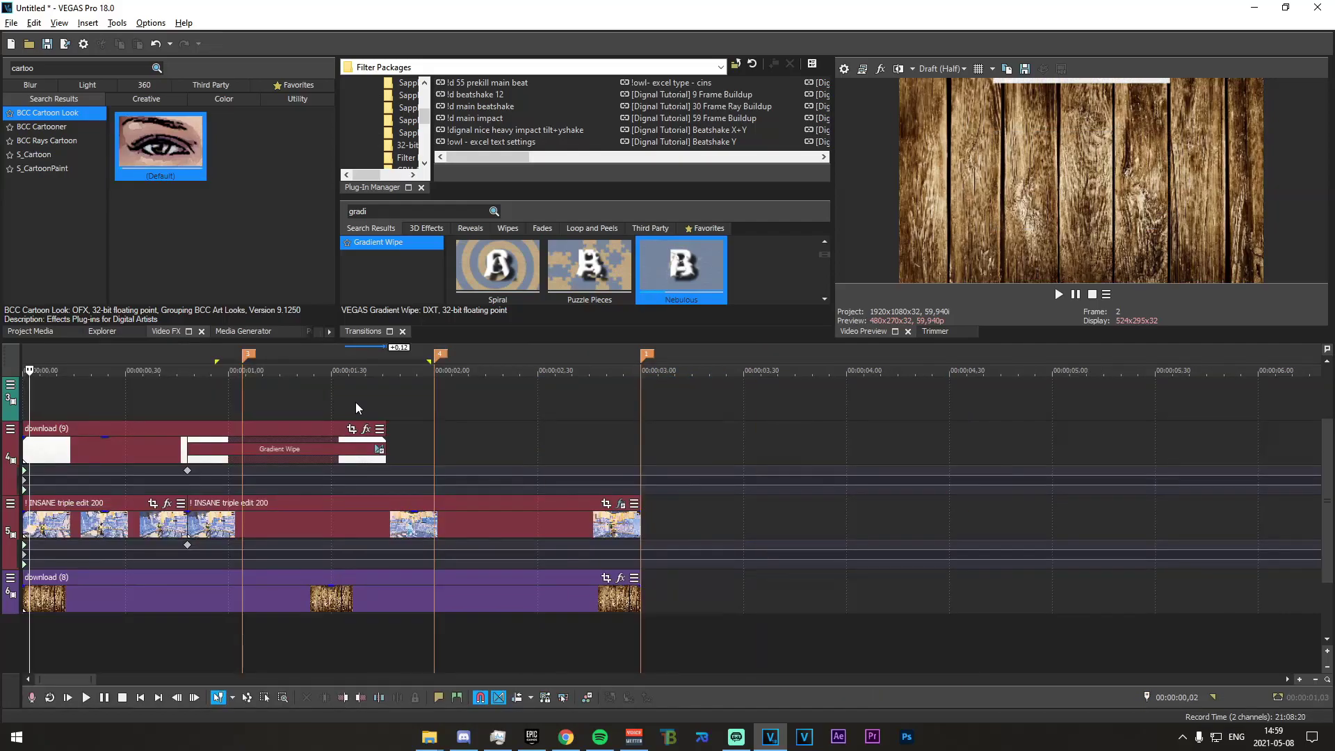
pyautogui.doubleClick(23, 411)
pyautogui.rightClick(450, 641)
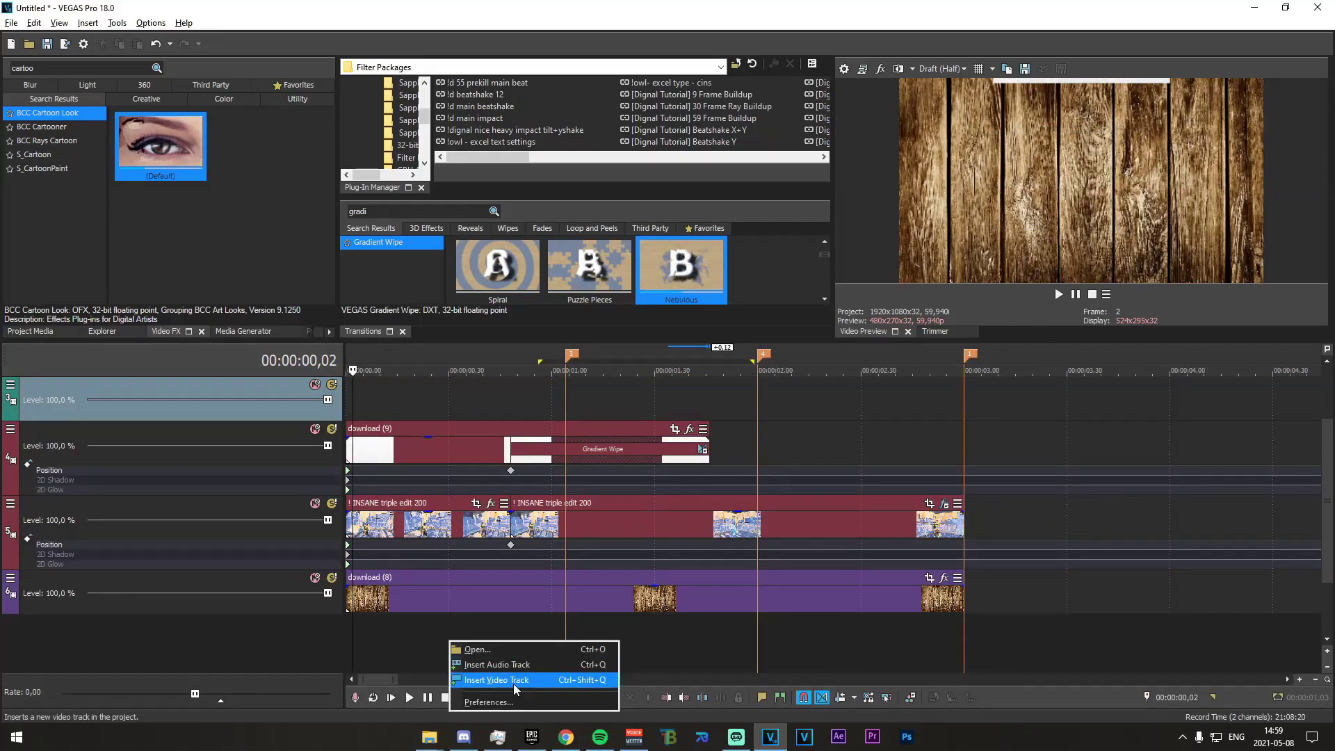
pyautogui.click(514, 683)
pyautogui.moveTo(234, 462); pyautogui.dragTo(303, 616)
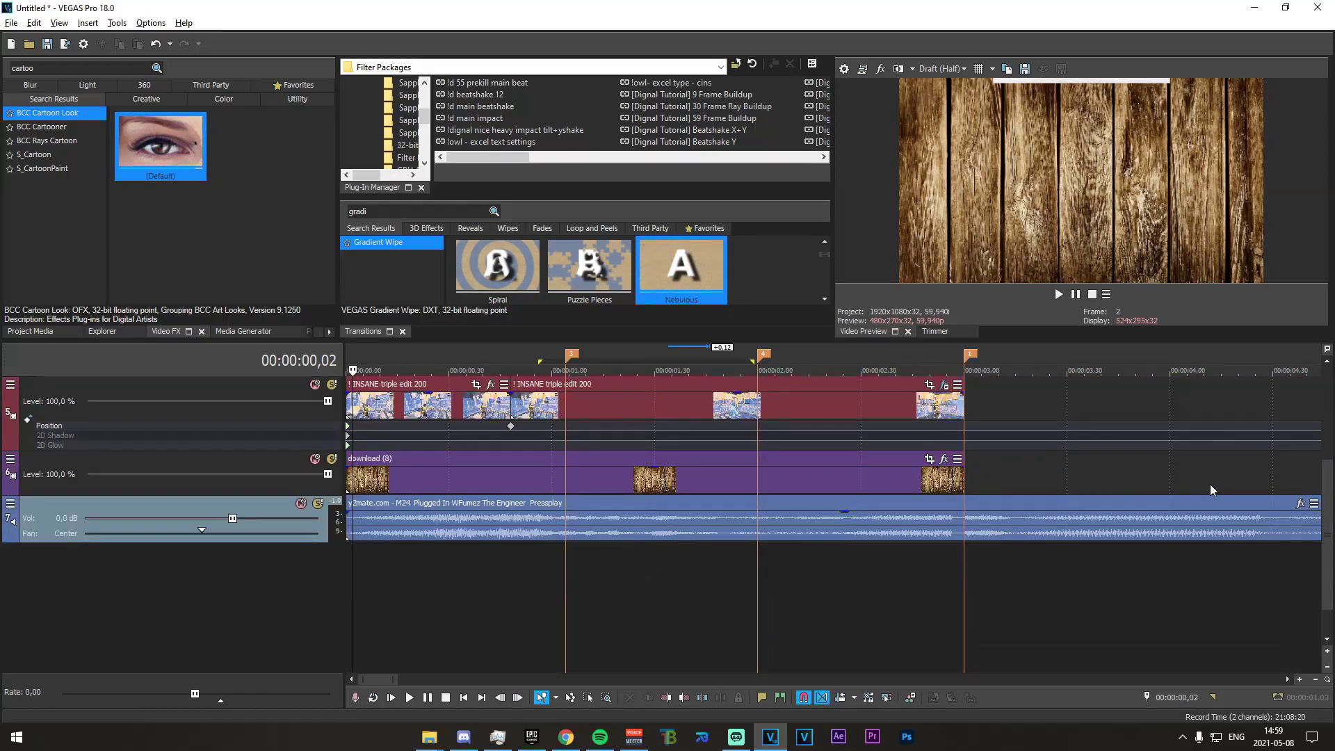
# Delete the empty video track directly above the white paper clip
pyautogui.moveTo(1327, 501); pyautogui.dragTo(1310, 336)
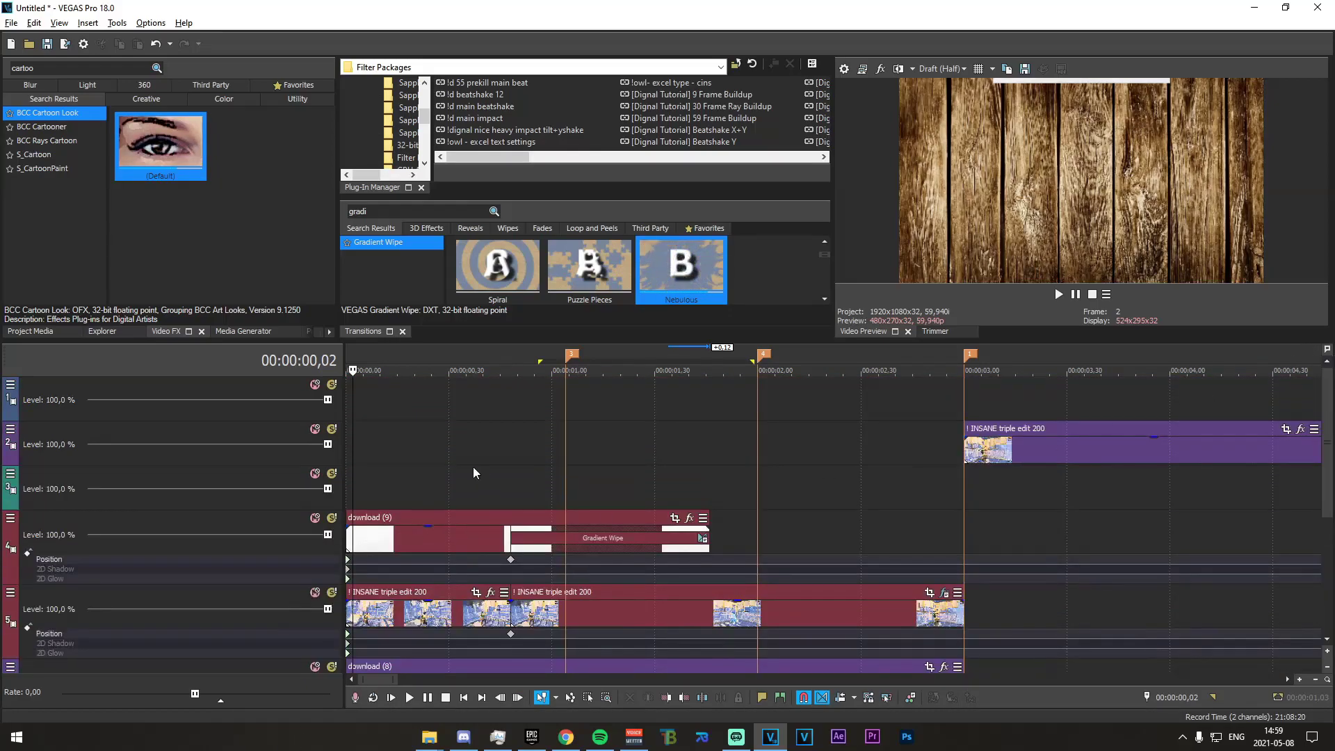
pyautogui.rightClick(507, 492)
pyautogui.click(560, 369)
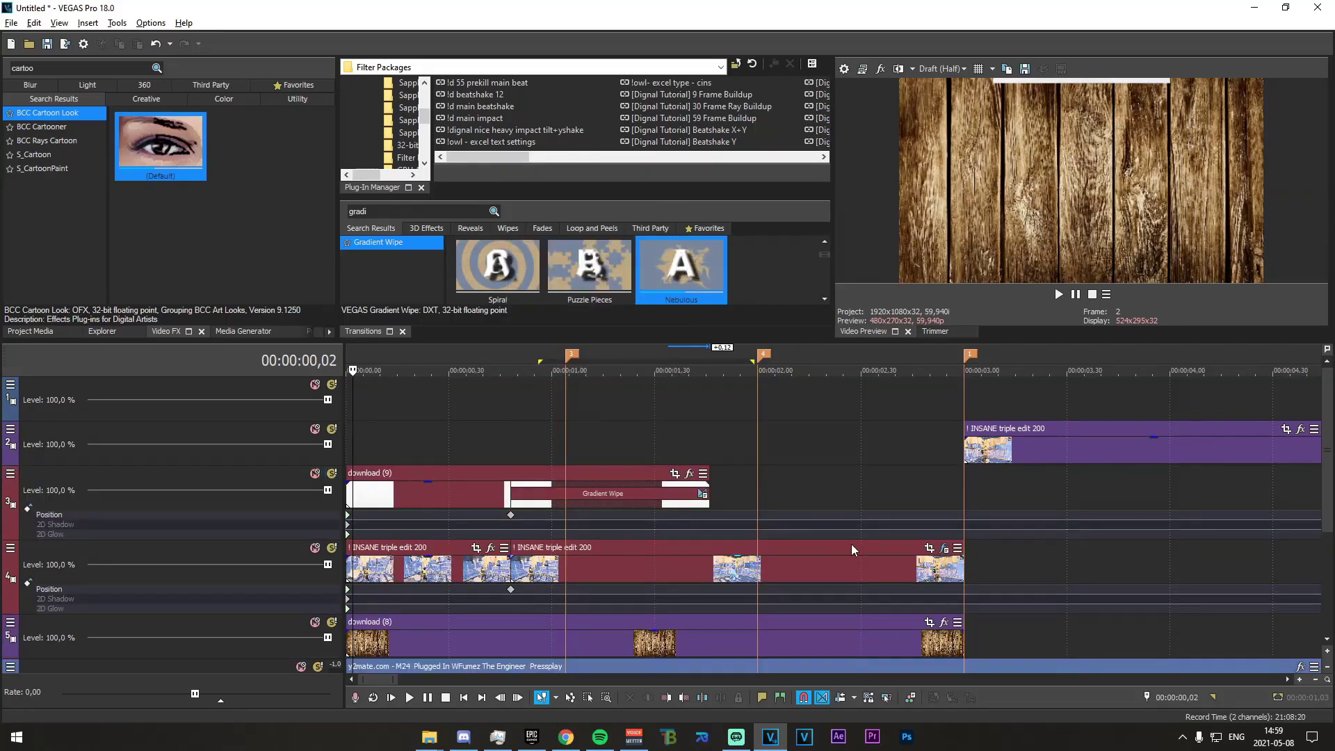
# Insert a Titles & Text event at the start of the empty topmost video track
pyautogui.scroll(-4, 834, 543)
pyautogui.scroll(3, 556, 497)
pyautogui.click(375, 401)
pyautogui.rightClick(348, 401)
pyautogui.click(412, 365)
# Set the font of the whole title text to Wandertucker
pyautogui.click(324, 334)
pyautogui.hotkey('ctrl', 'a')
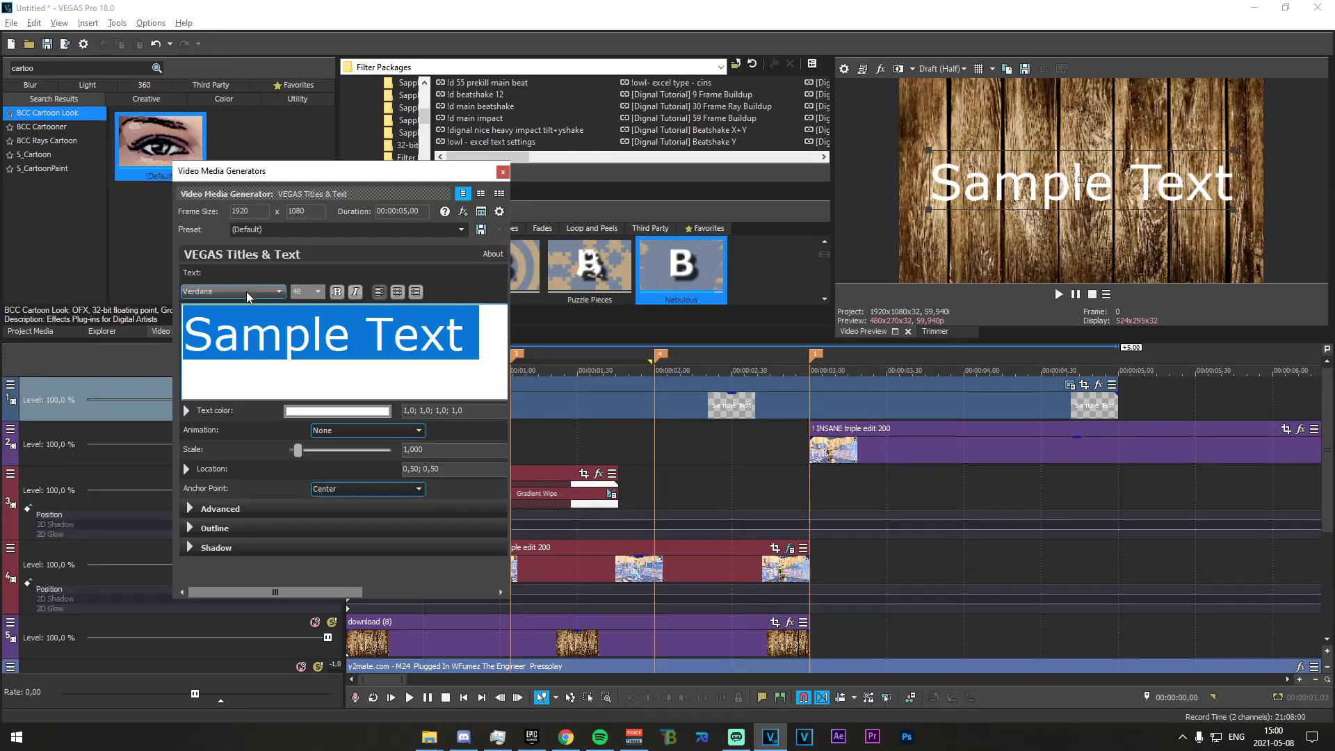
pyautogui.click(244, 289)
pyautogui.press('w')
pyautogui.click(319, 323)
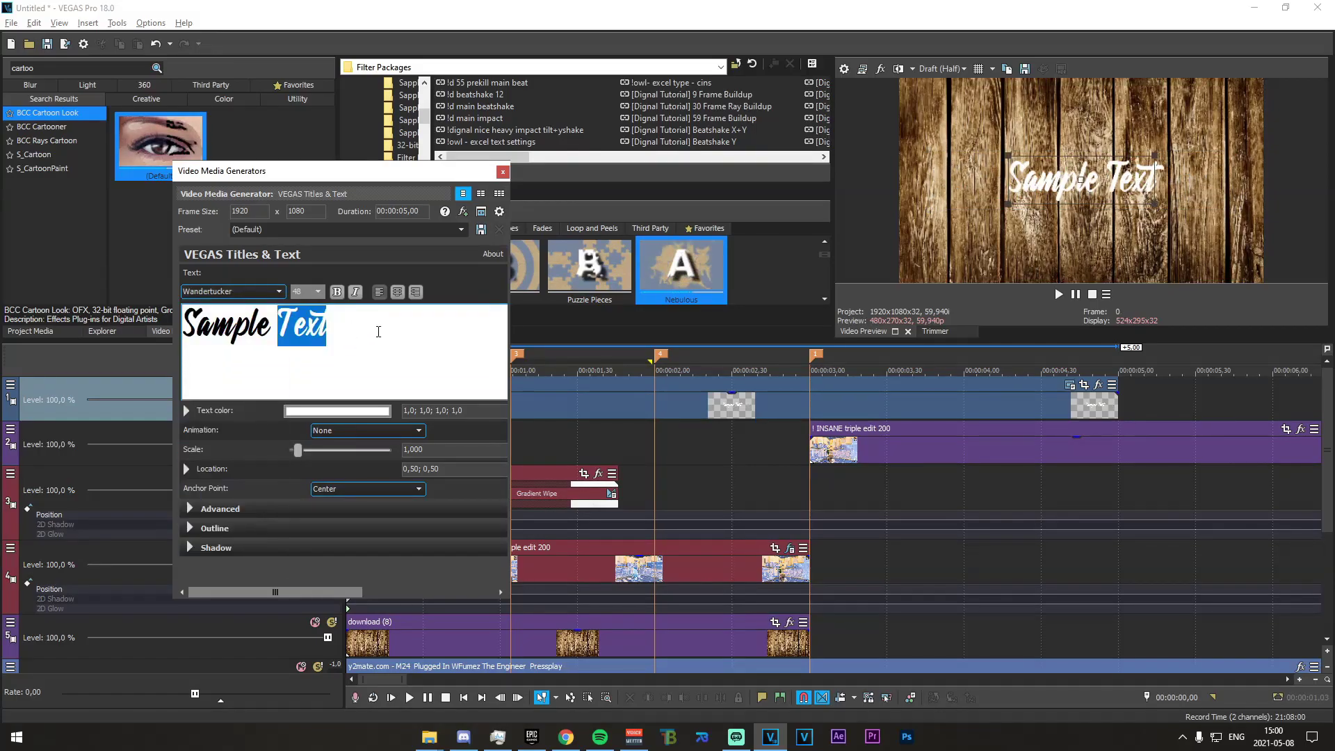
# Replace the sample title text with "Plugged in"
pyautogui.hotkey('ctrl', 'a')
pyautogui.press('BackSpace')
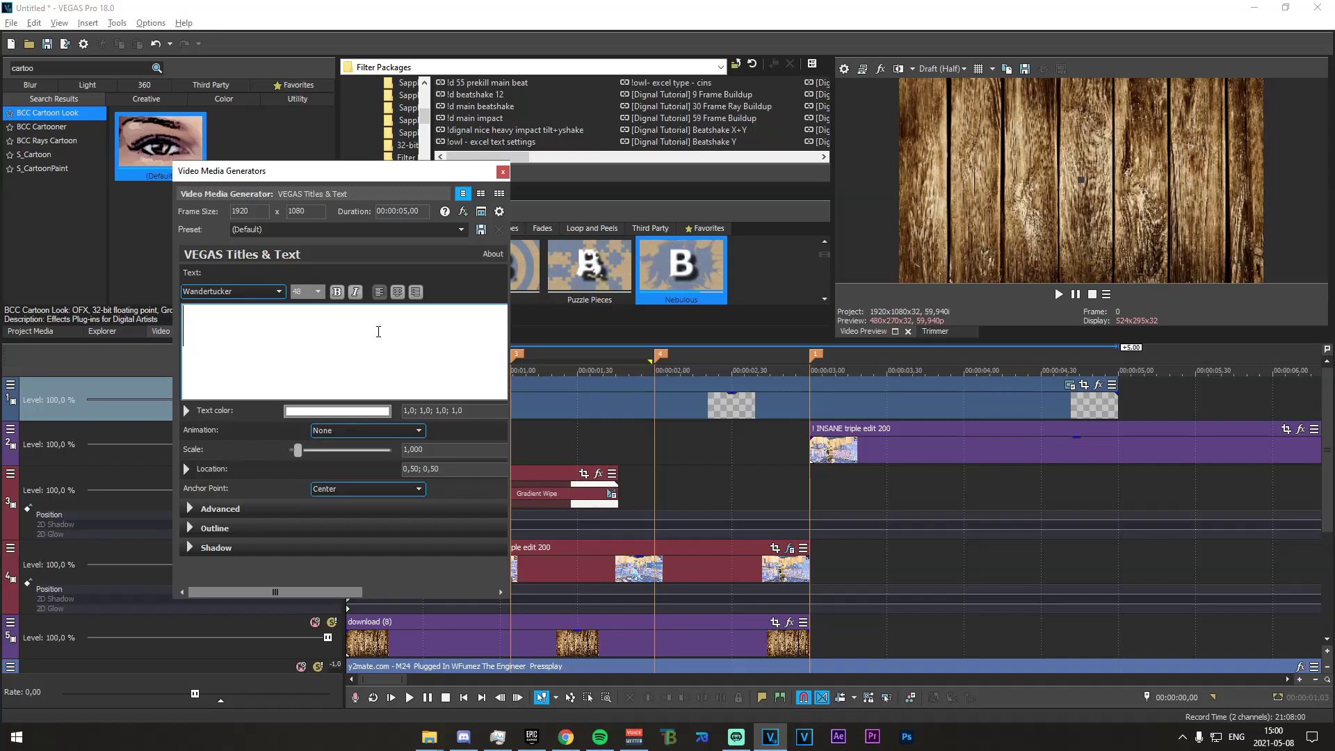
pyautogui.scroll(-2, 847, 488)
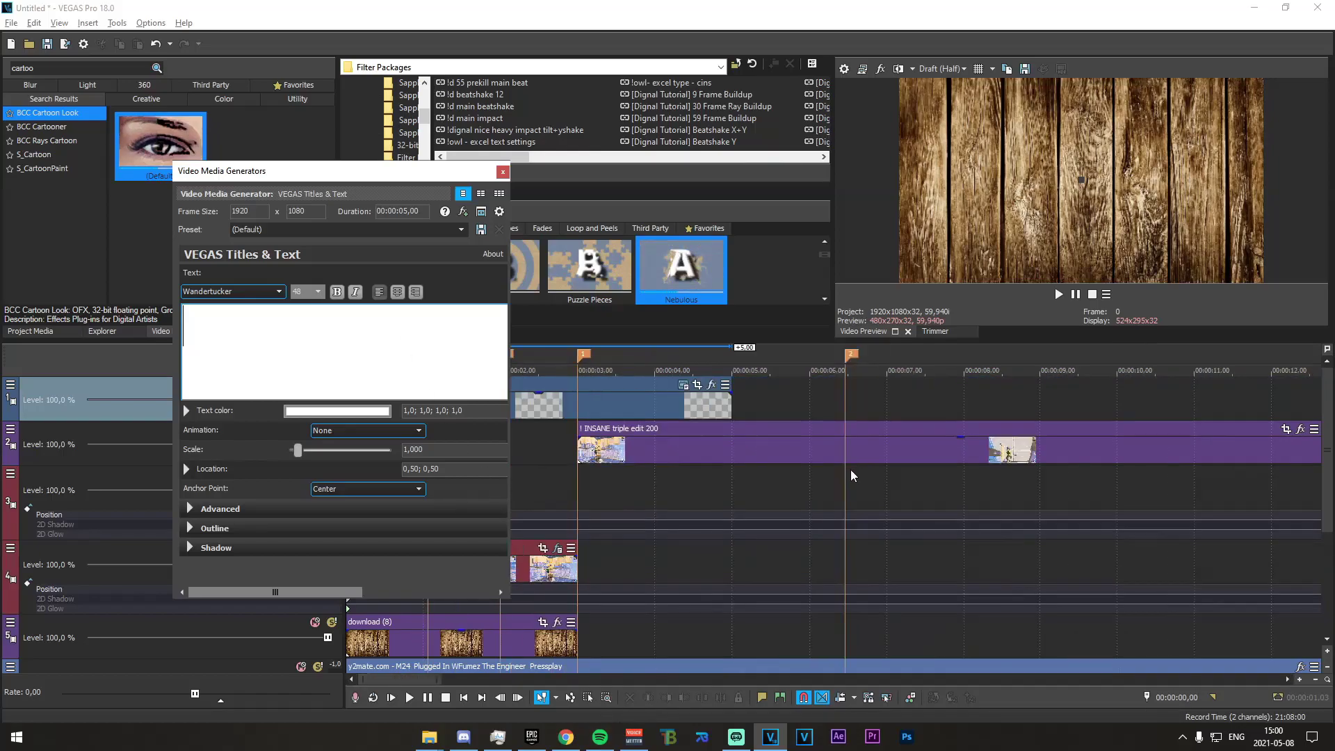
pyautogui.scroll(2, 799, 486)
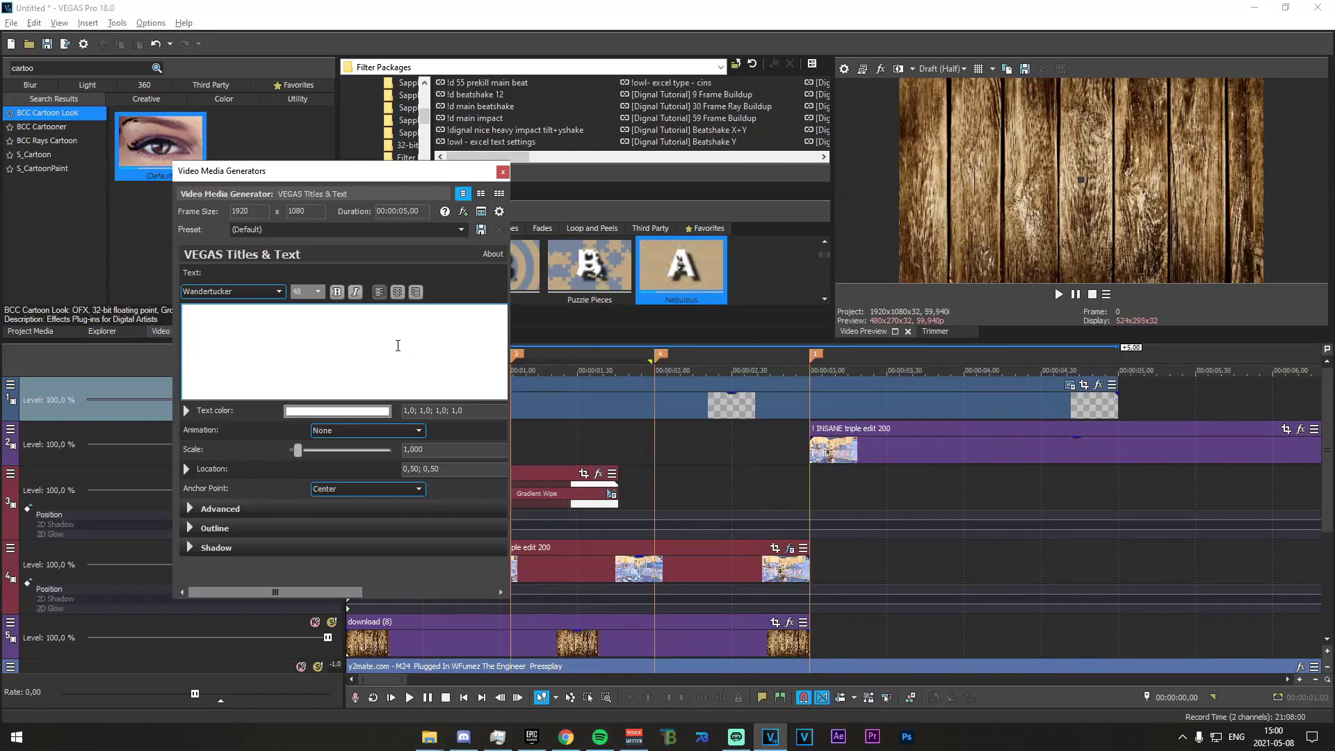
pyautogui.click(398, 345)
pyautogui.write('Pluggin')
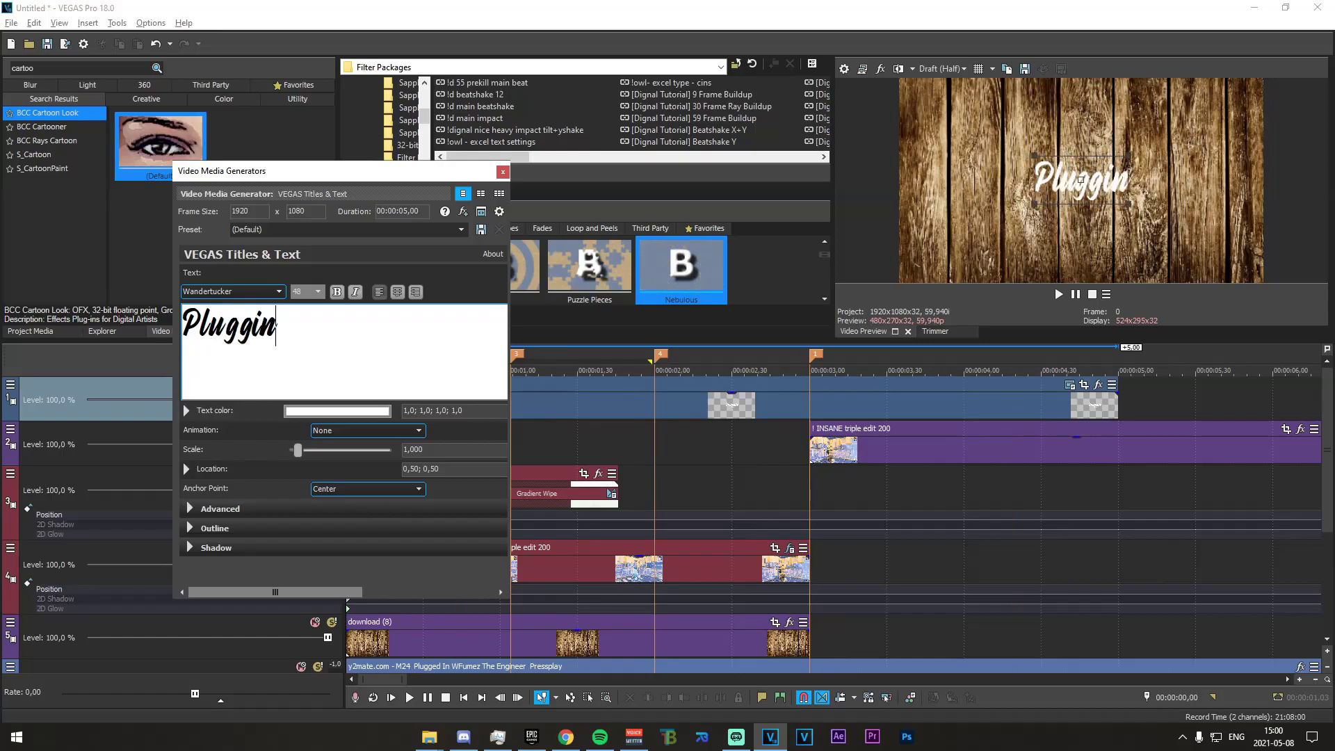
pyautogui.press('BackSpace')
pyautogui.press('BackSpace')
pyautogui.press('BackSpace')
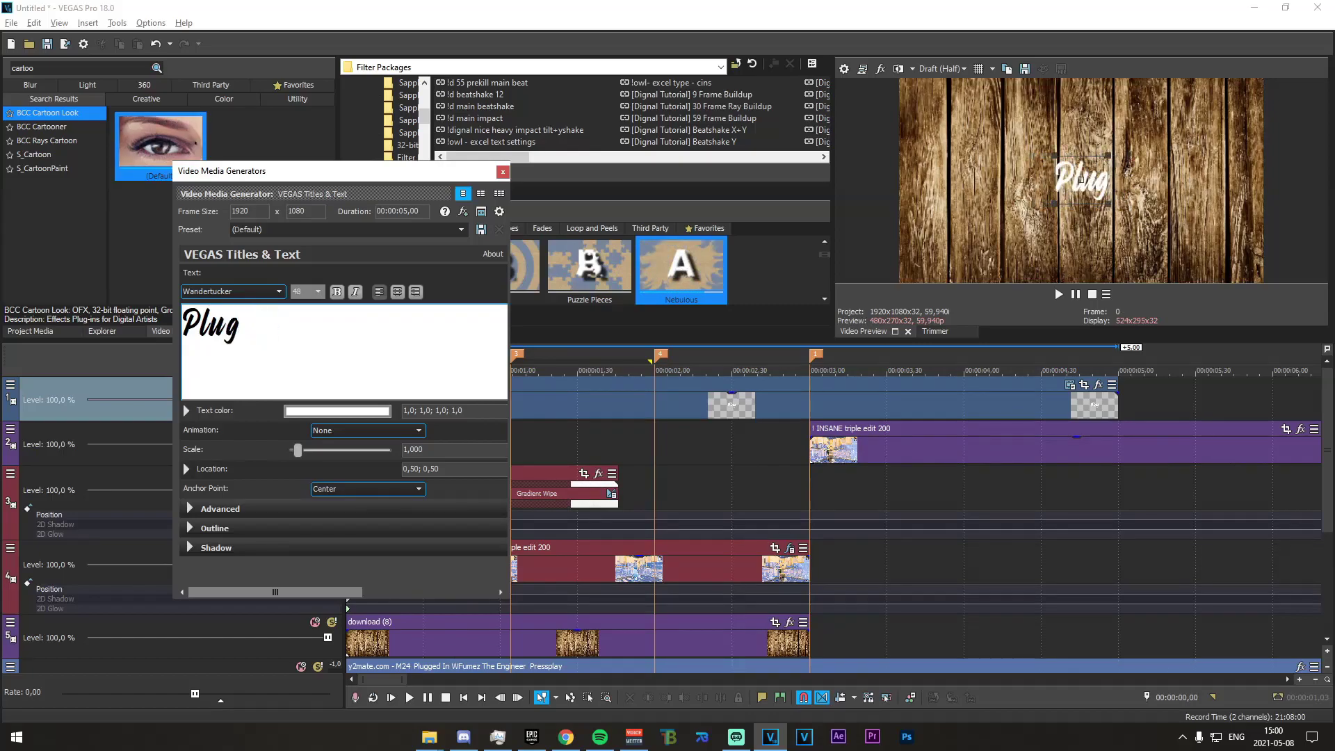
pyautogui.write('ged in')
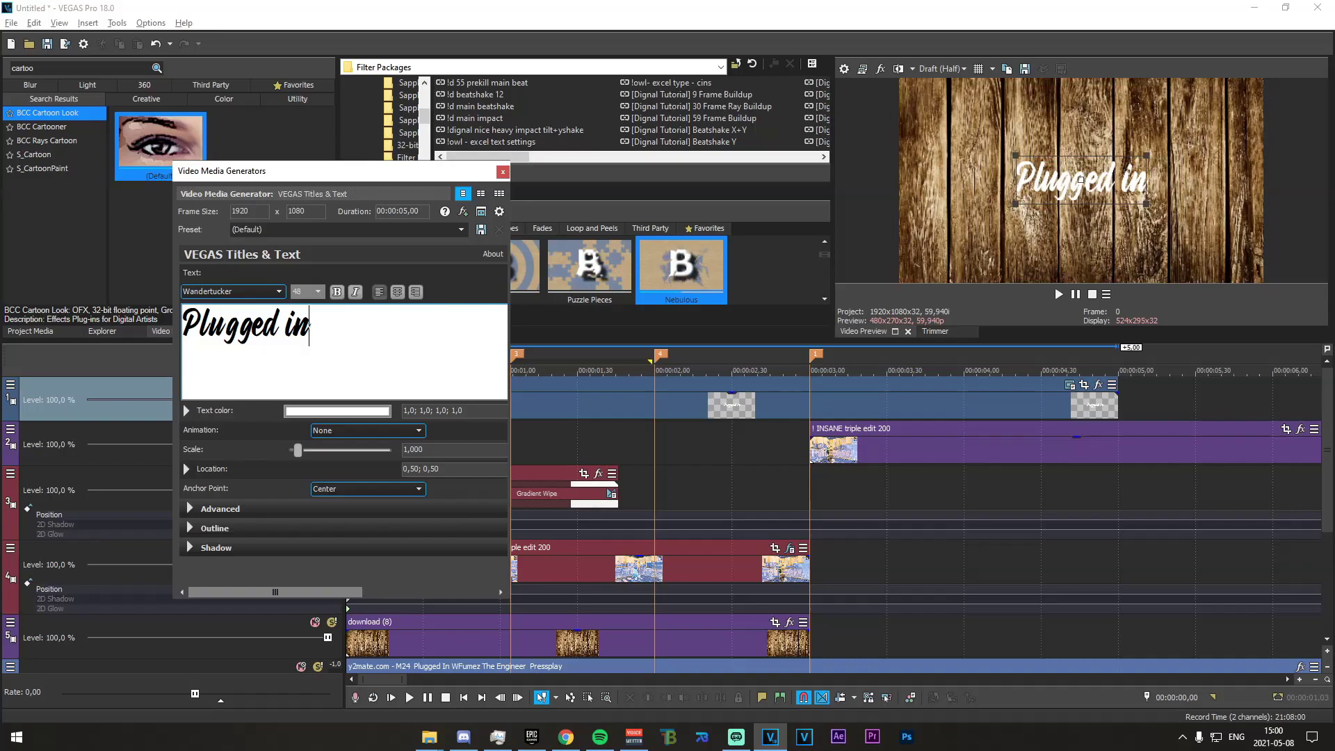
# Place the title at location 0,50; 0,13 beneath the white paper and check it against the paper's frames
pyautogui.hotkey('ctrl', 'a')
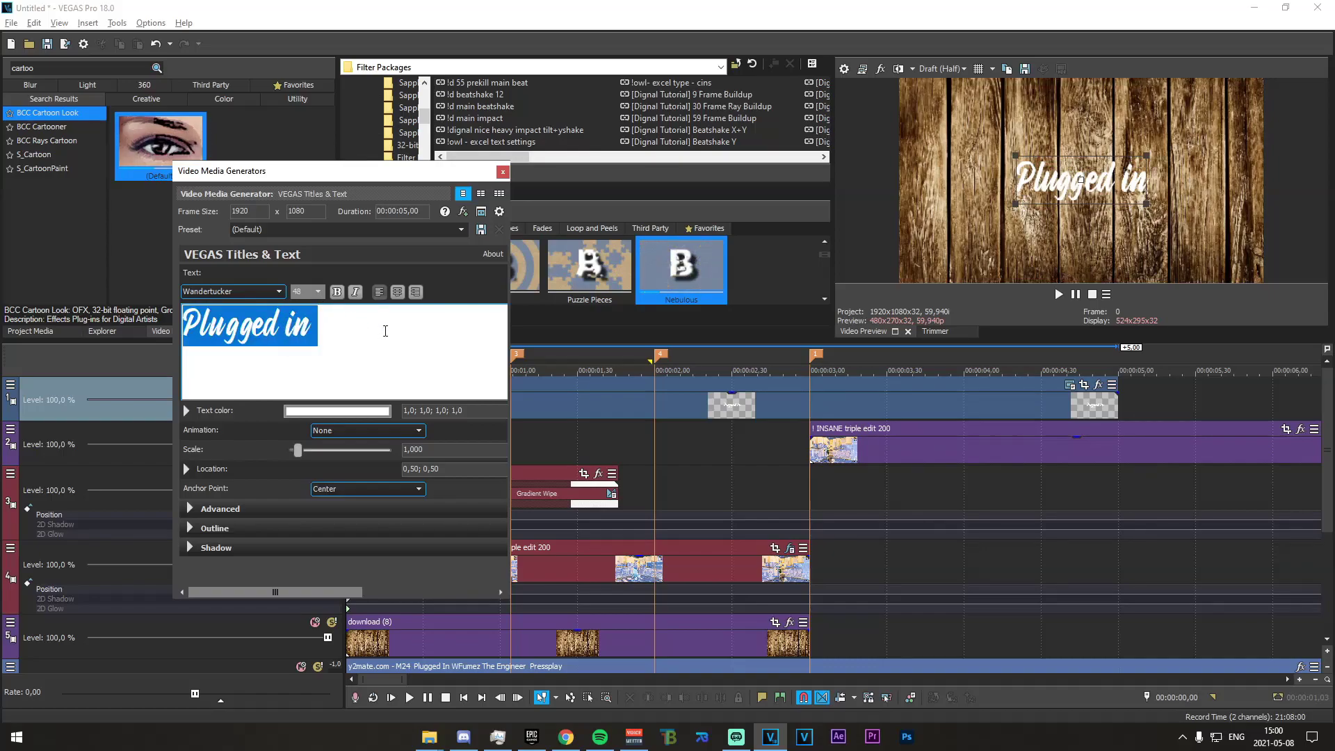
pyautogui.moveTo(1081, 185); pyautogui.dragTo(1082, 261)
pyautogui.scroll(2, 699, 490)
pyautogui.moveTo(584, 451); pyautogui.dragTo(613, 450)
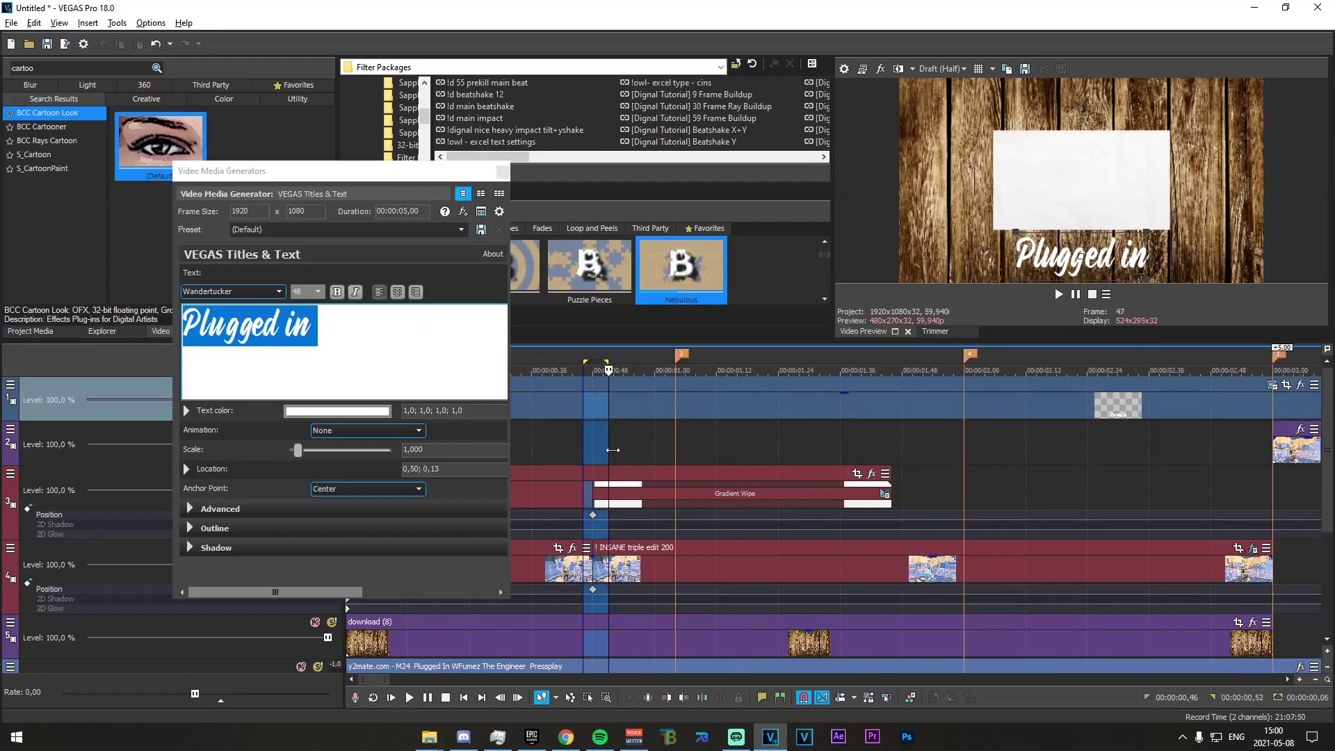
pyautogui.click(639, 450)
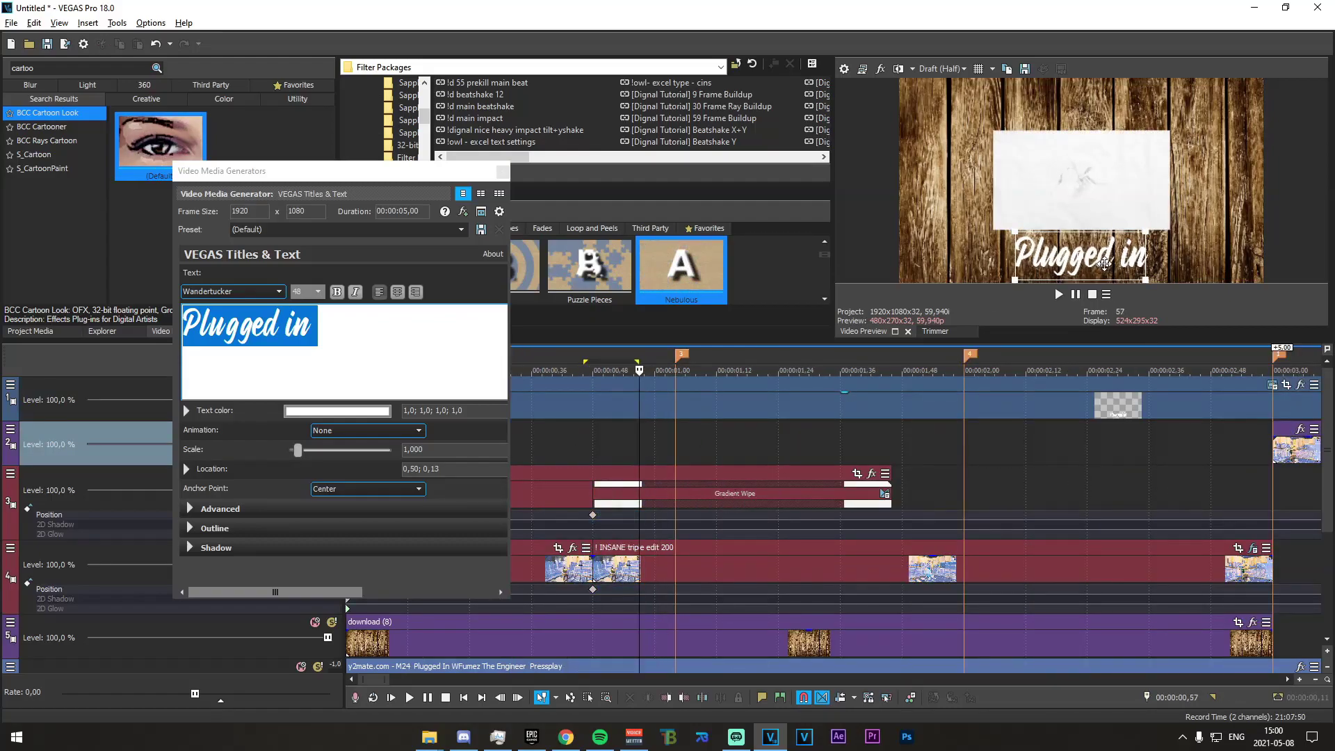
pyautogui.click(503, 172)
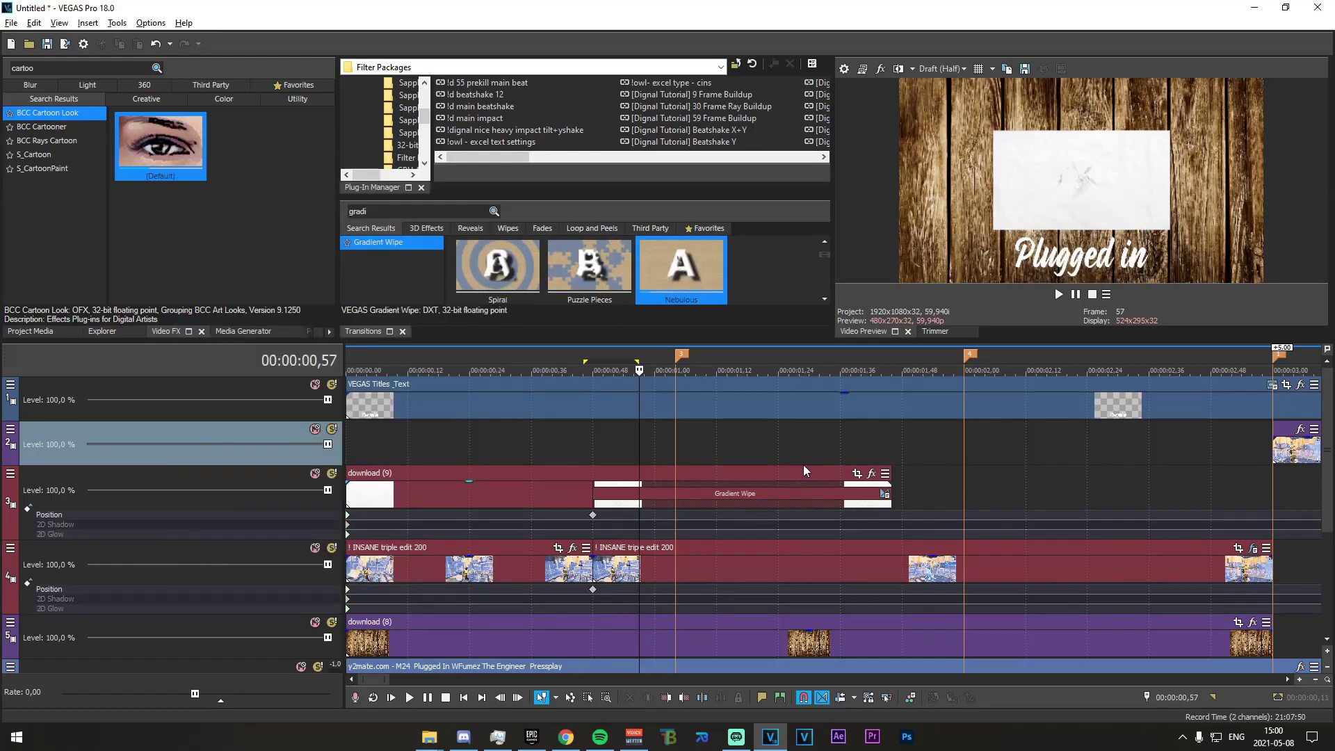
# Find the S_DropShadow effect and apply its dropsha preset to the title event
pyautogui.doubleClick(70, 67)
pyautogui.write('dropos')
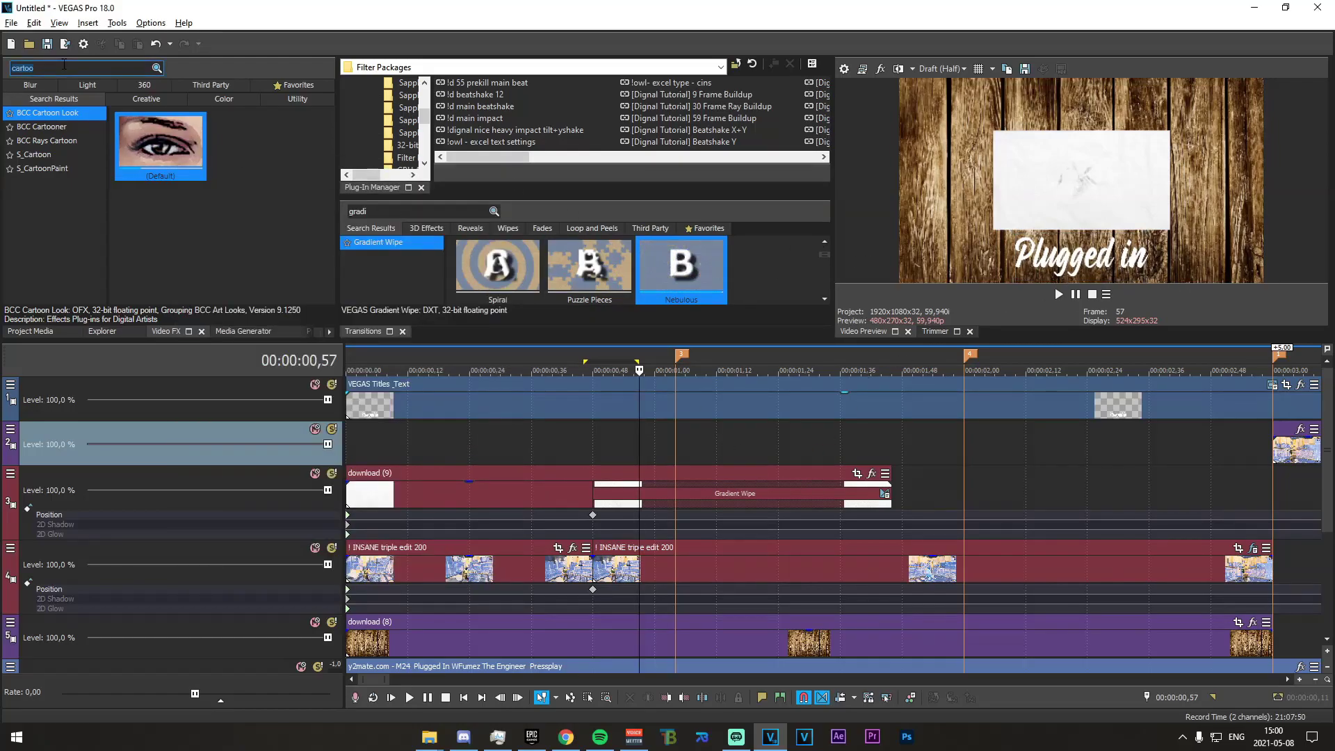
pyautogui.press('BackSpace')
pyautogui.press('BackSpace')
pyautogui.write('sha')
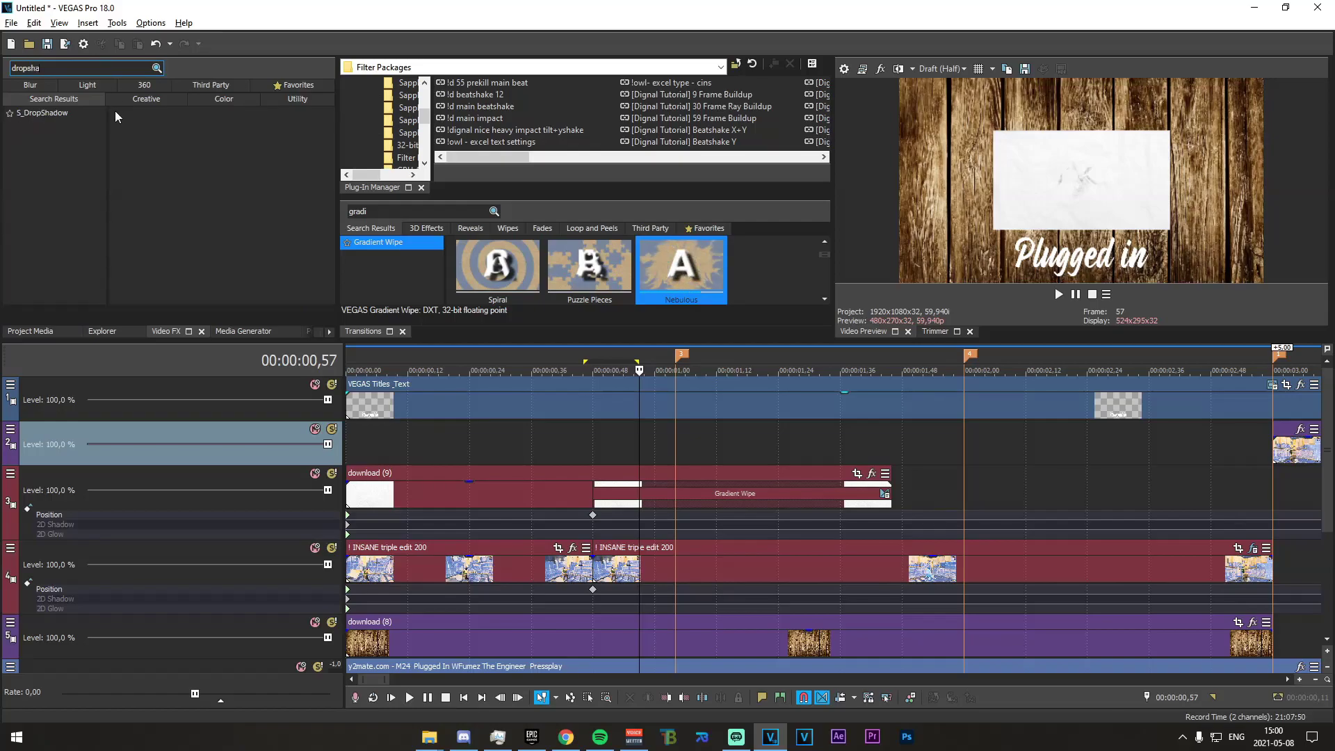
pyautogui.click(59, 113)
pyautogui.moveTo(260, 152); pyautogui.dragTo(627, 400)
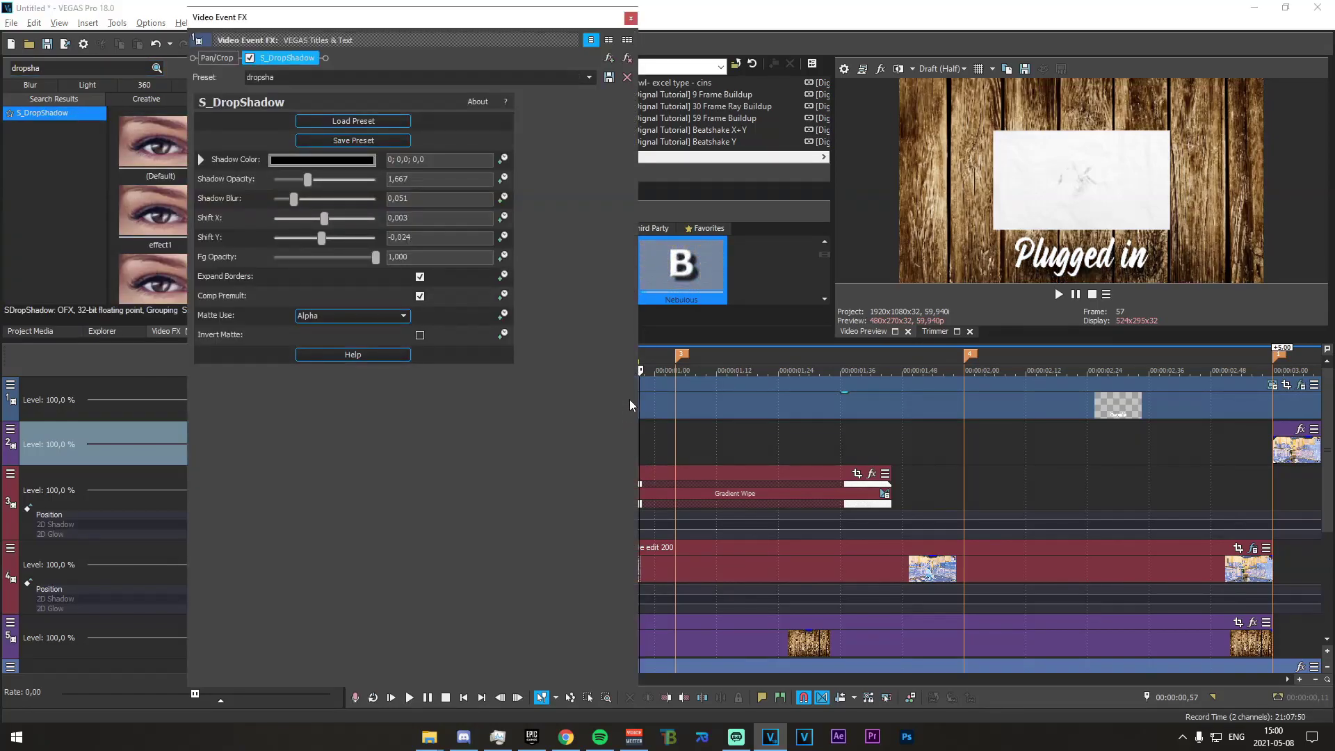
pyautogui.click(631, 19)
# Split the title event at 00:00:03,00, where the wood background ends, and delete the remainder
pyautogui.scroll(-3, 712, 435)
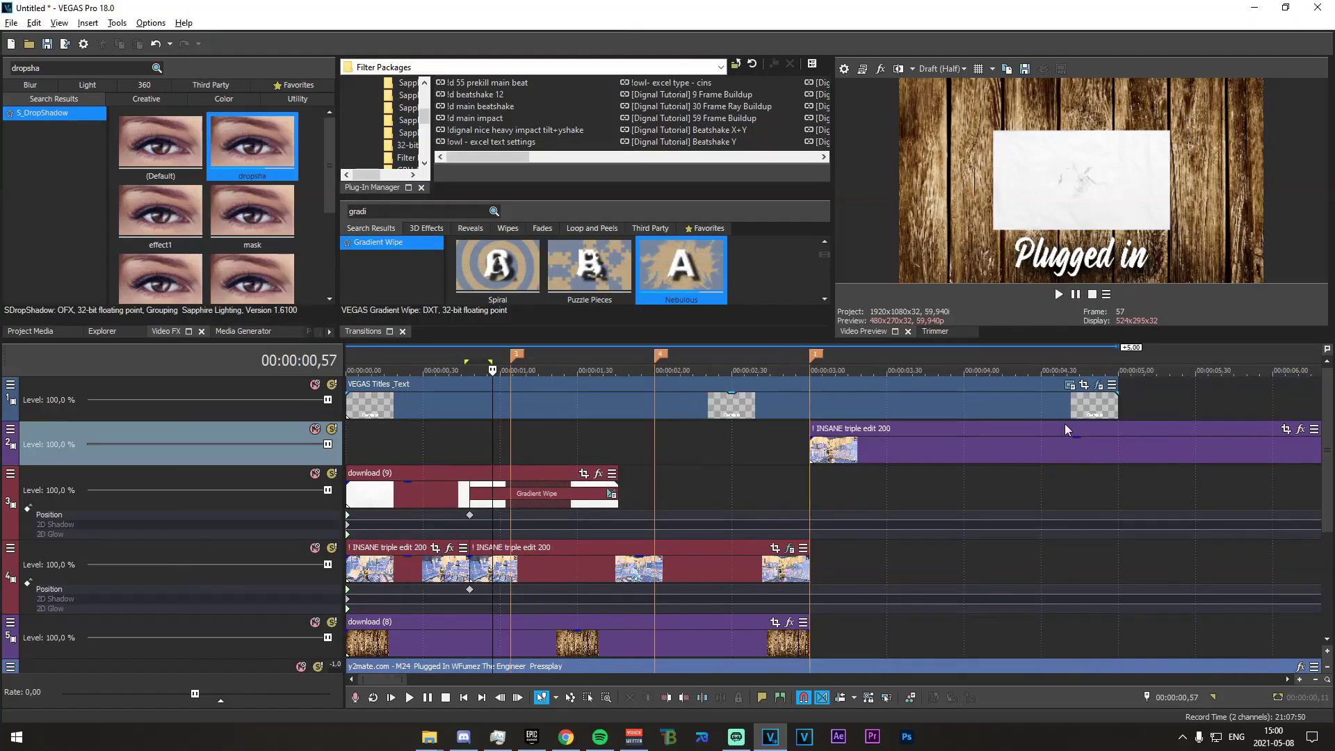
pyautogui.moveTo(489, 448); pyautogui.dragTo(808, 461)
pyautogui.click(811, 416)
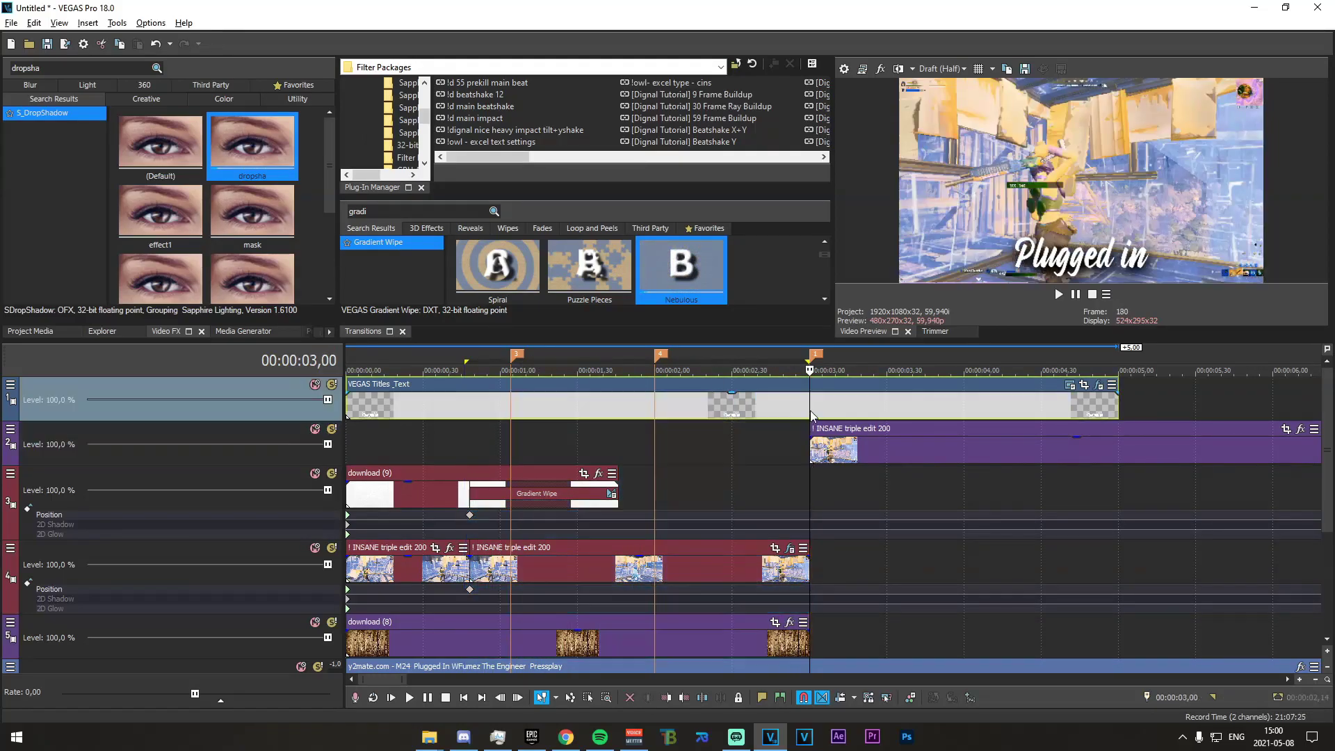
pyautogui.press('s')
pyautogui.press('Delete')
# Scrub the intro's opening to examine the paper's slide-in and the start of the Gradient Wipe against the music
pyautogui.moveTo(744, 481); pyautogui.dragTo(482, 459)
pyautogui.click(466, 454)
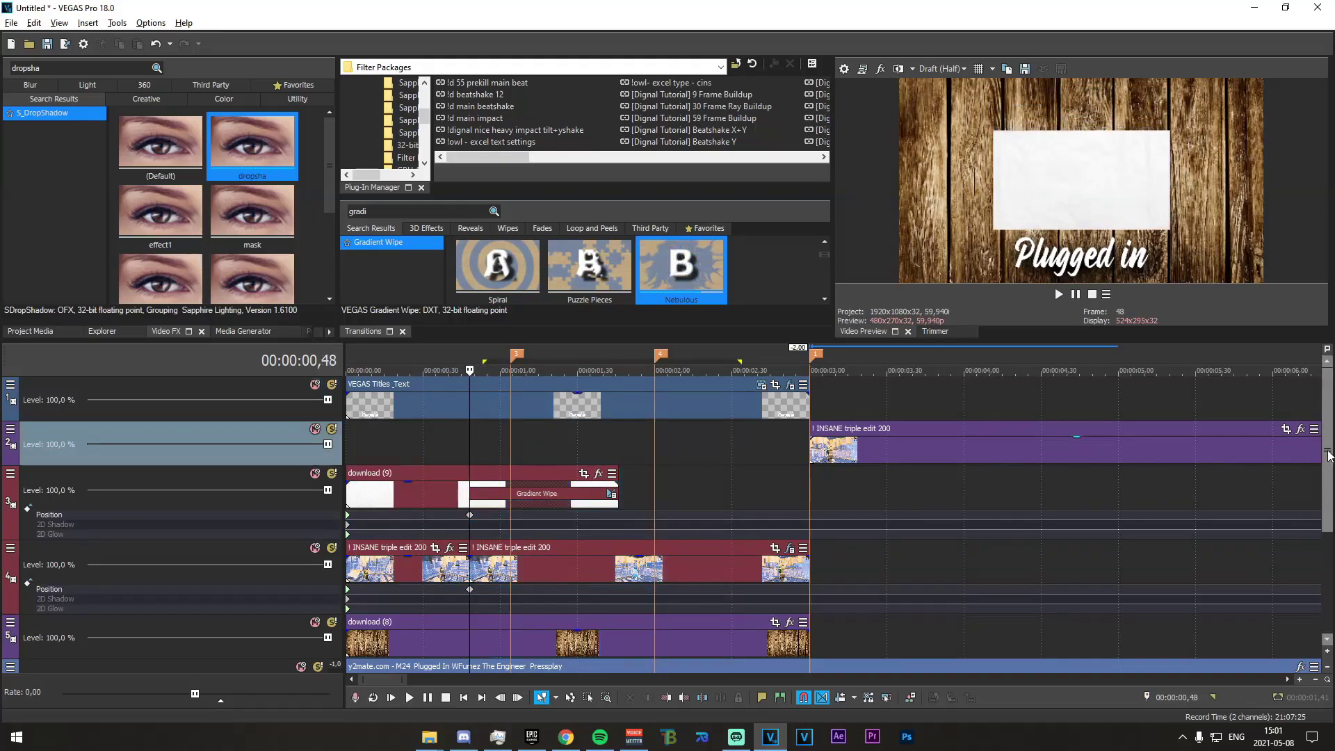
pyautogui.moveTo(1325, 456); pyautogui.dragTo(1325, 479)
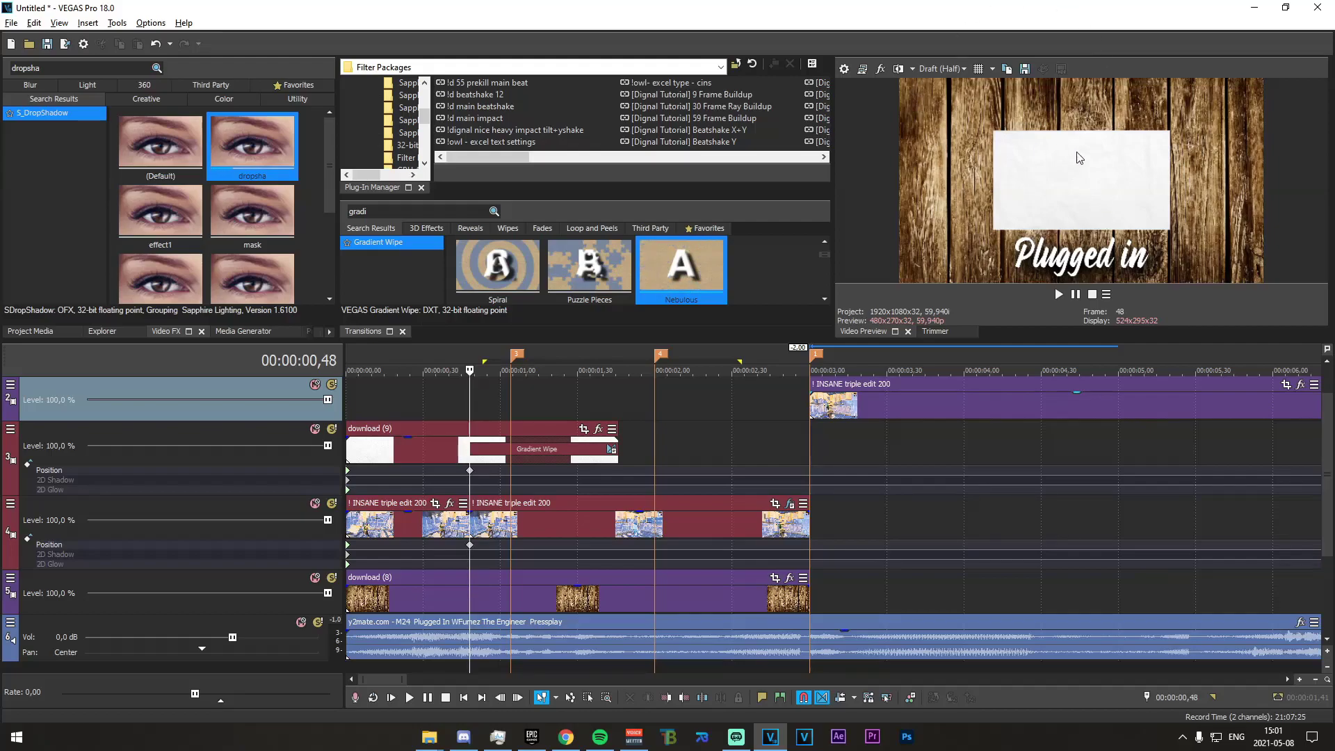
pyautogui.moveTo(353, 406); pyautogui.dragTo(446, 410)
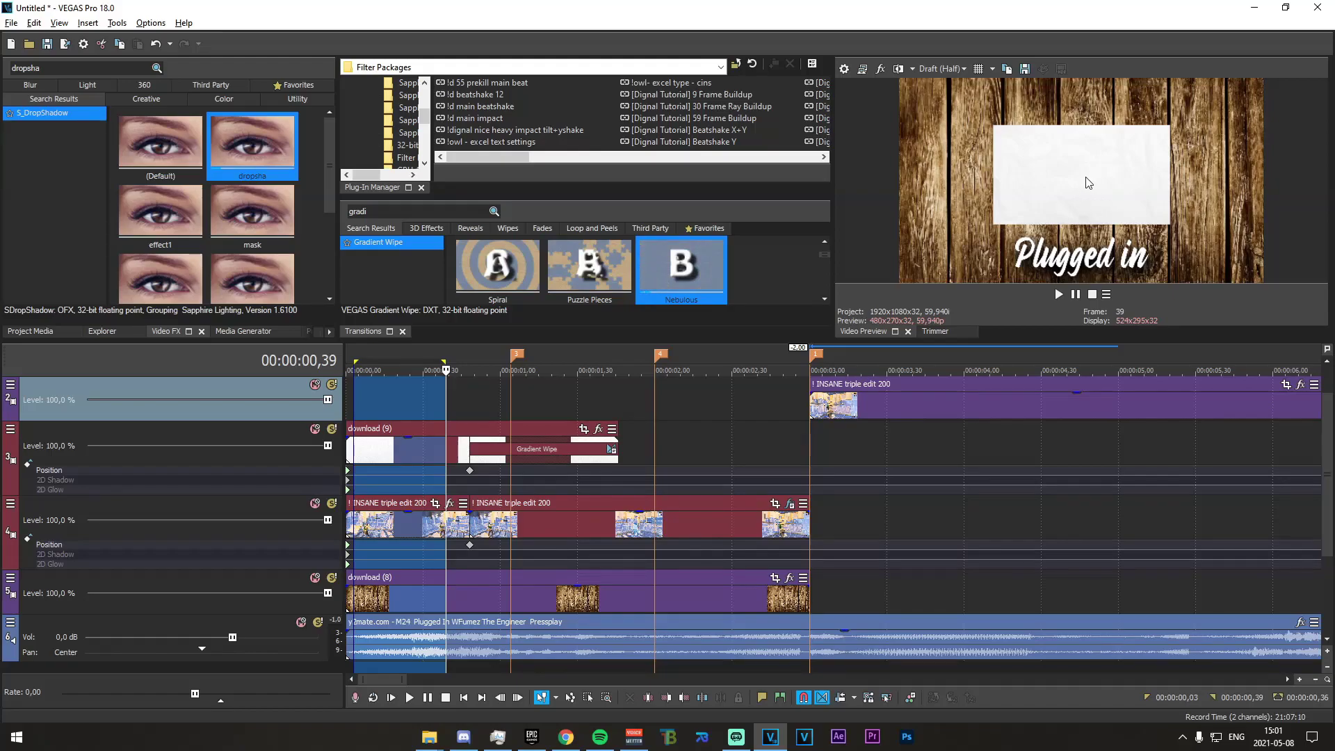
pyautogui.click(347, 395)
pyautogui.scroll(3, 363, 403)
pyautogui.scroll(-3, 350, 397)
pyautogui.moveTo(347, 401); pyautogui.dragTo(448, 411)
pyautogui.scroll(4, 689, 446)
pyautogui.scroll(-3, 697, 449)
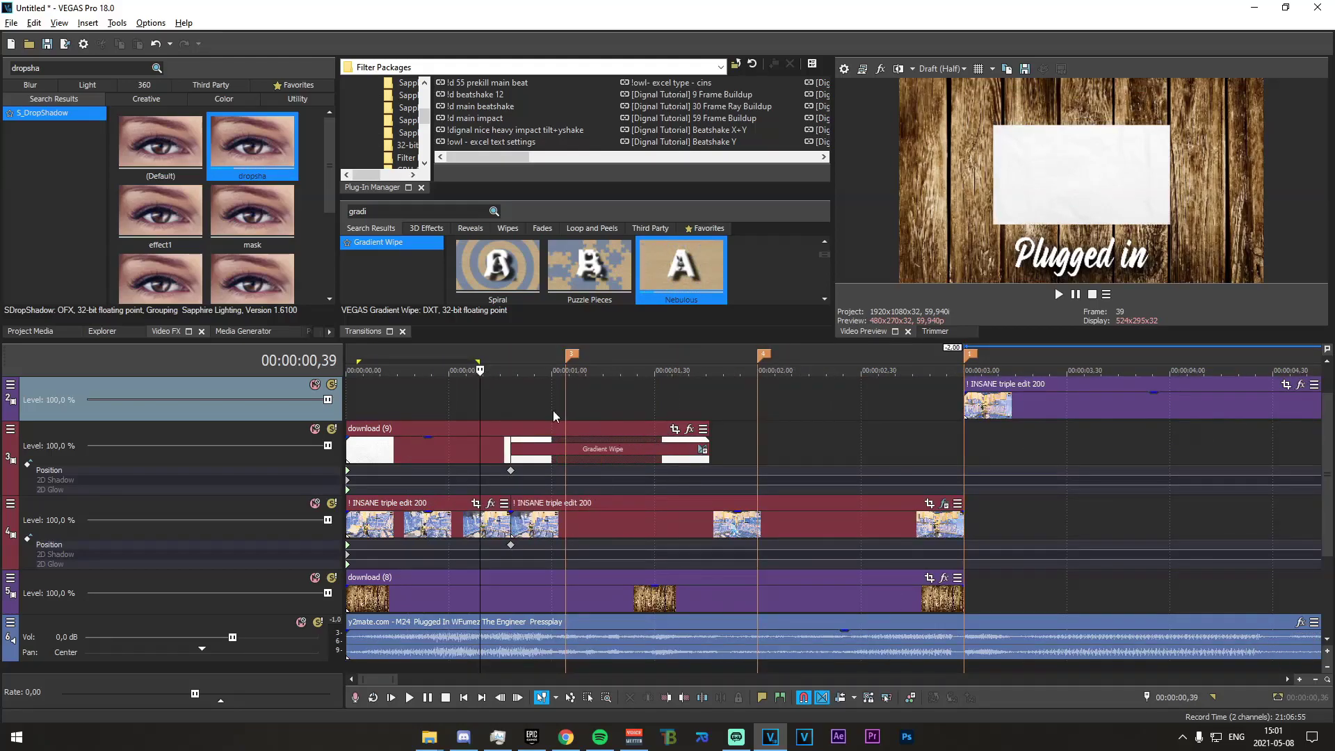
pyautogui.click(514, 416)
pyautogui.scroll(3, 694, 419)
pyautogui.scroll(-3, 694, 419)
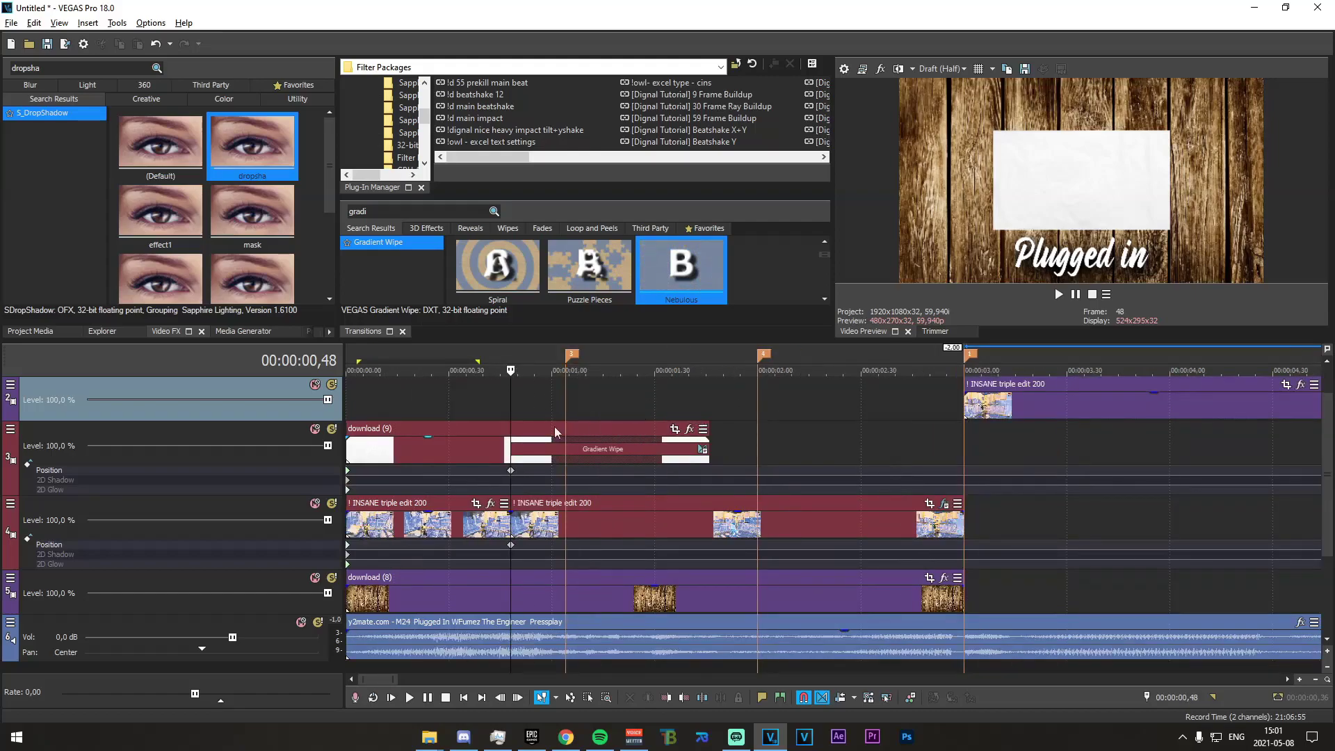
# Play the intro from the beginning to review the title, wipe and effects with the music
pyautogui.moveTo(507, 407); pyautogui.dragTo(782, 437)
pyautogui.moveTo(1036, 447); pyautogui.dragTo(278, 484)
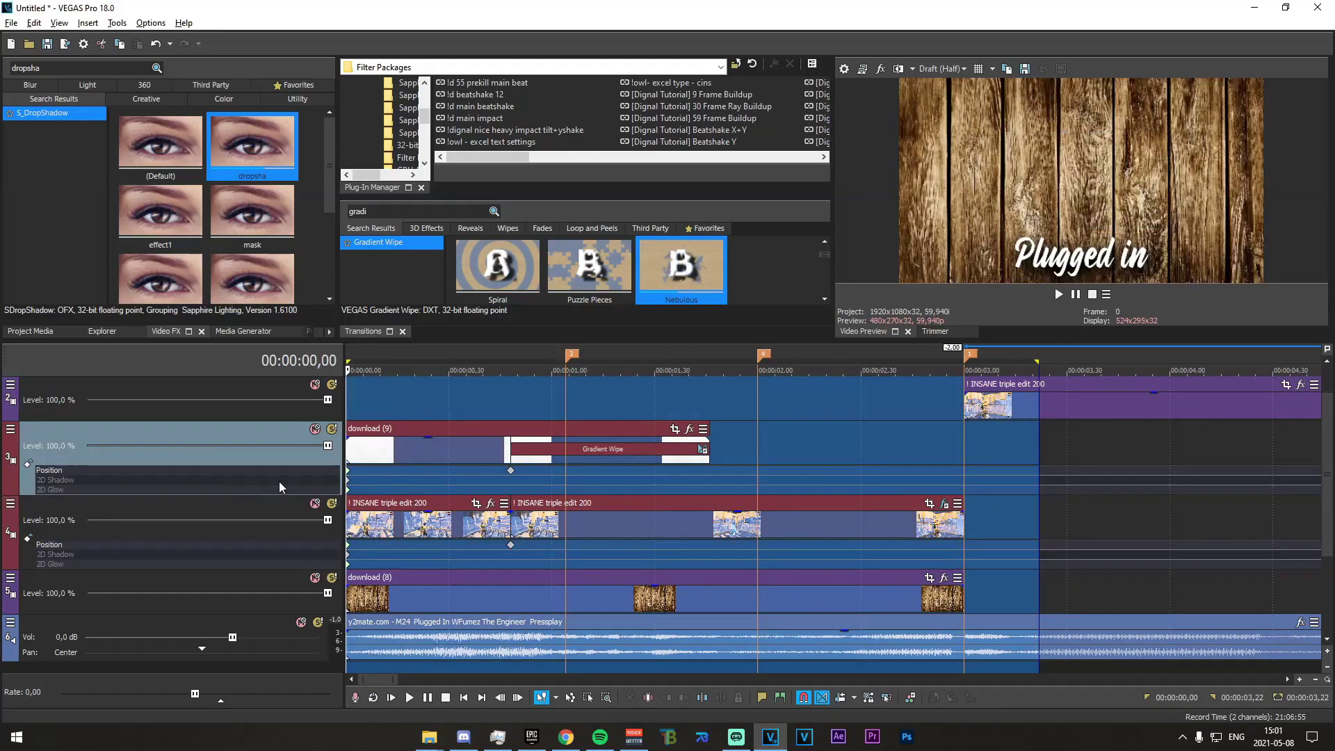
pyautogui.click(349, 491)
pyautogui.scroll(-1, 466, 507)
pyautogui.press('space')
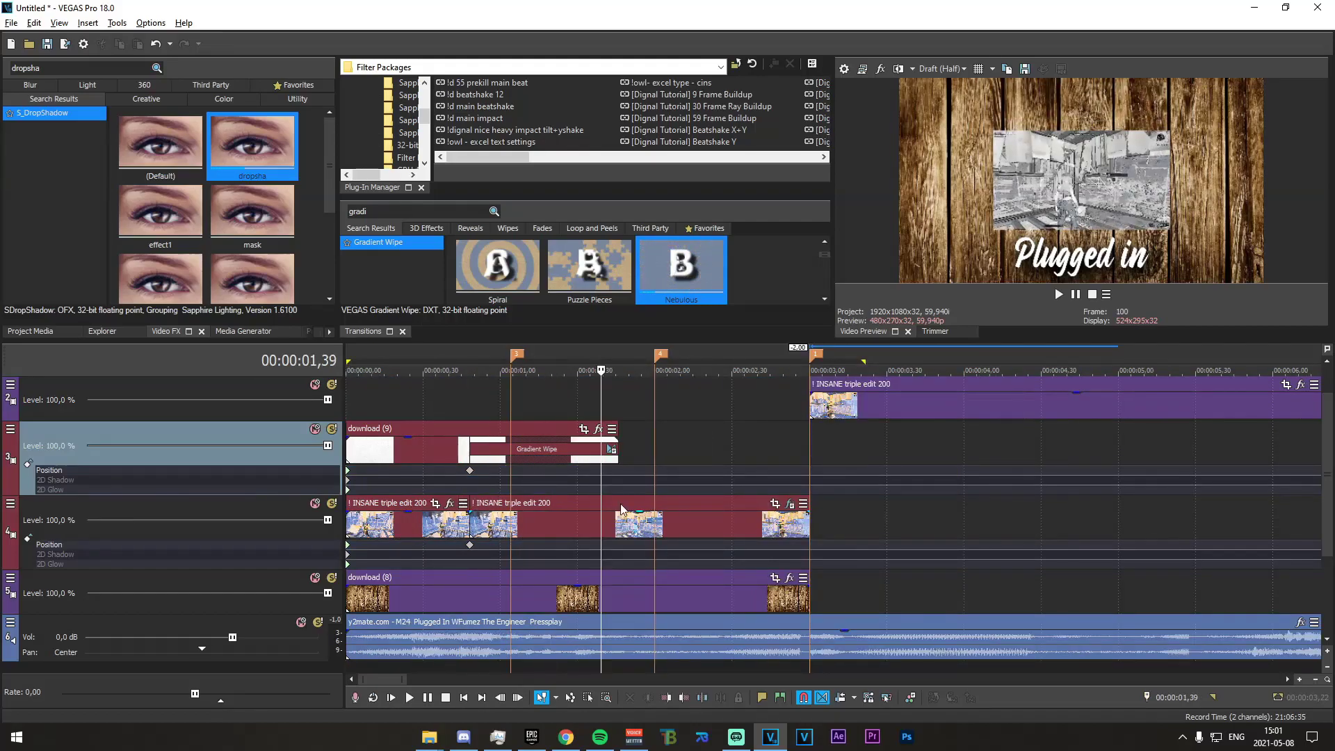
pyautogui.press('BackSpace')
pyautogui.press('space')
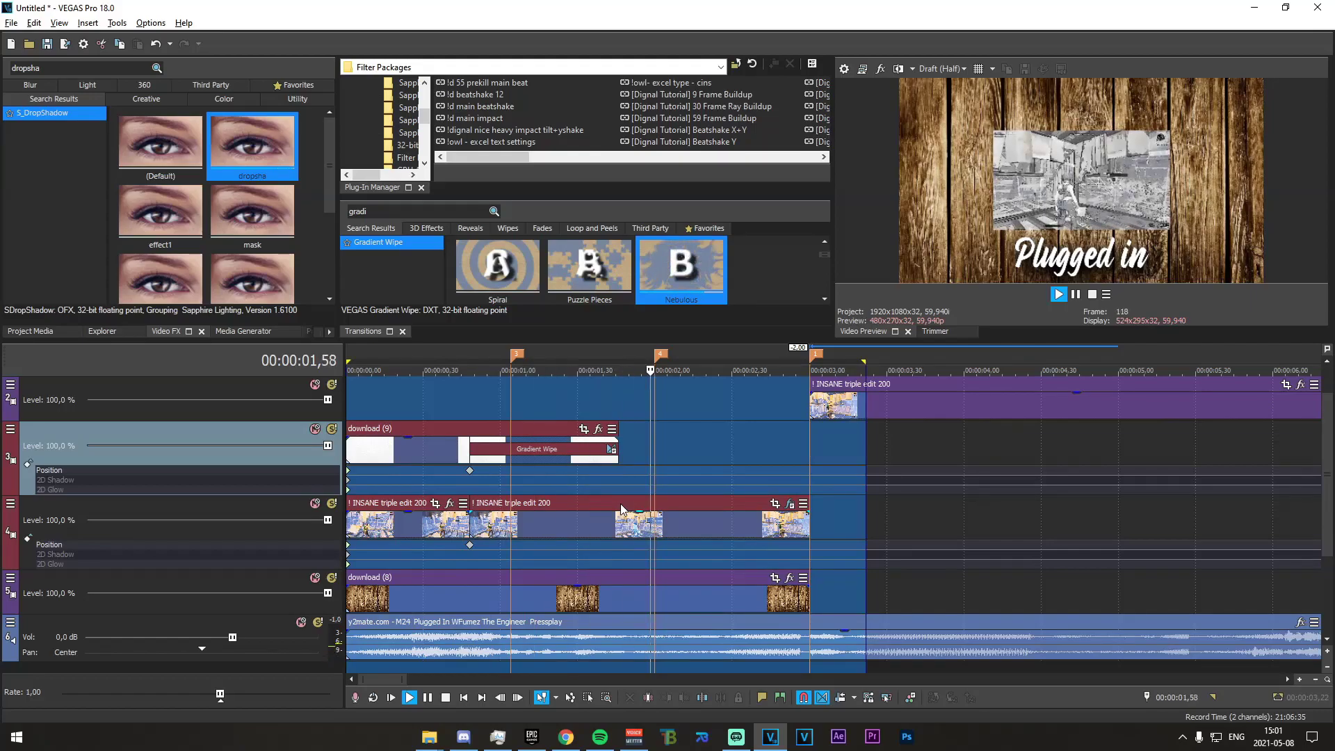
# Split the full-screen gameplay clip at about 00:00:07,39 and delete everything after the cut
pyautogui.press('space')
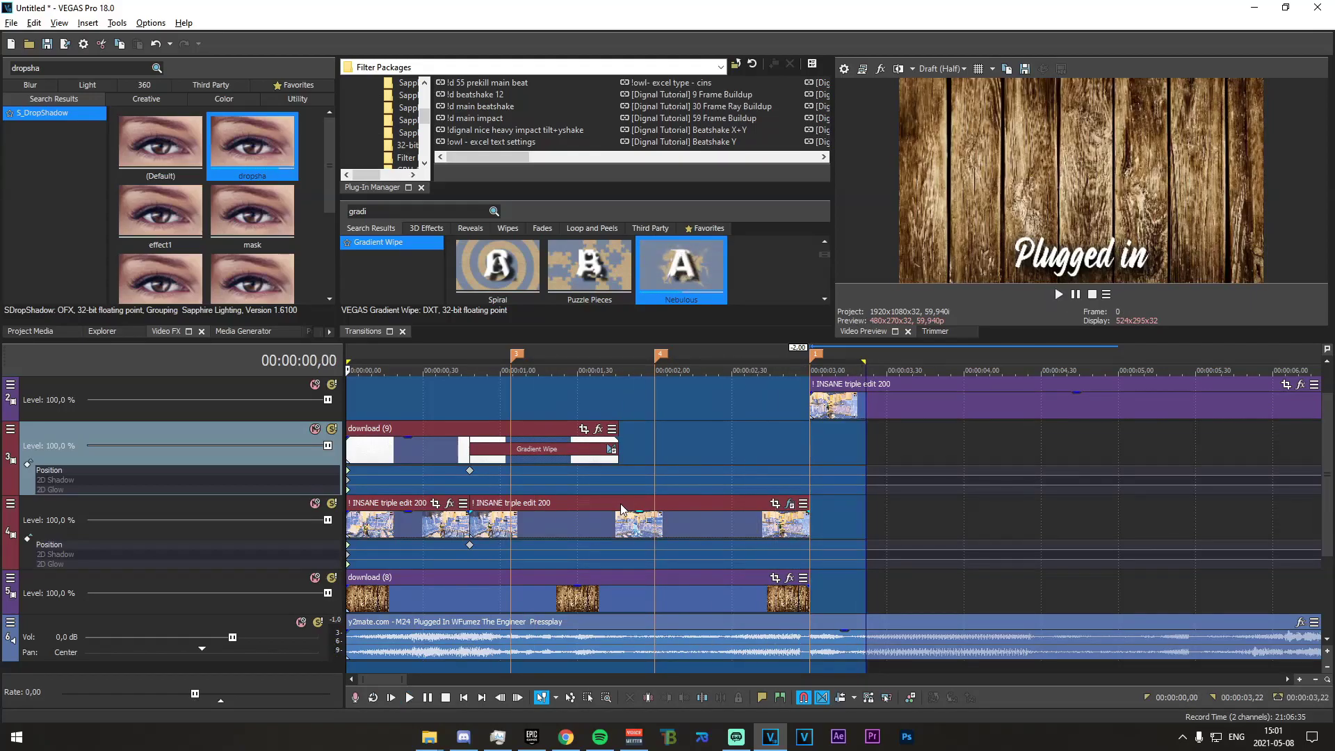
pyautogui.moveTo(527, 395); pyautogui.dragTo(810, 466)
pyautogui.click(833, 465)
pyautogui.scroll(-3, 835, 464)
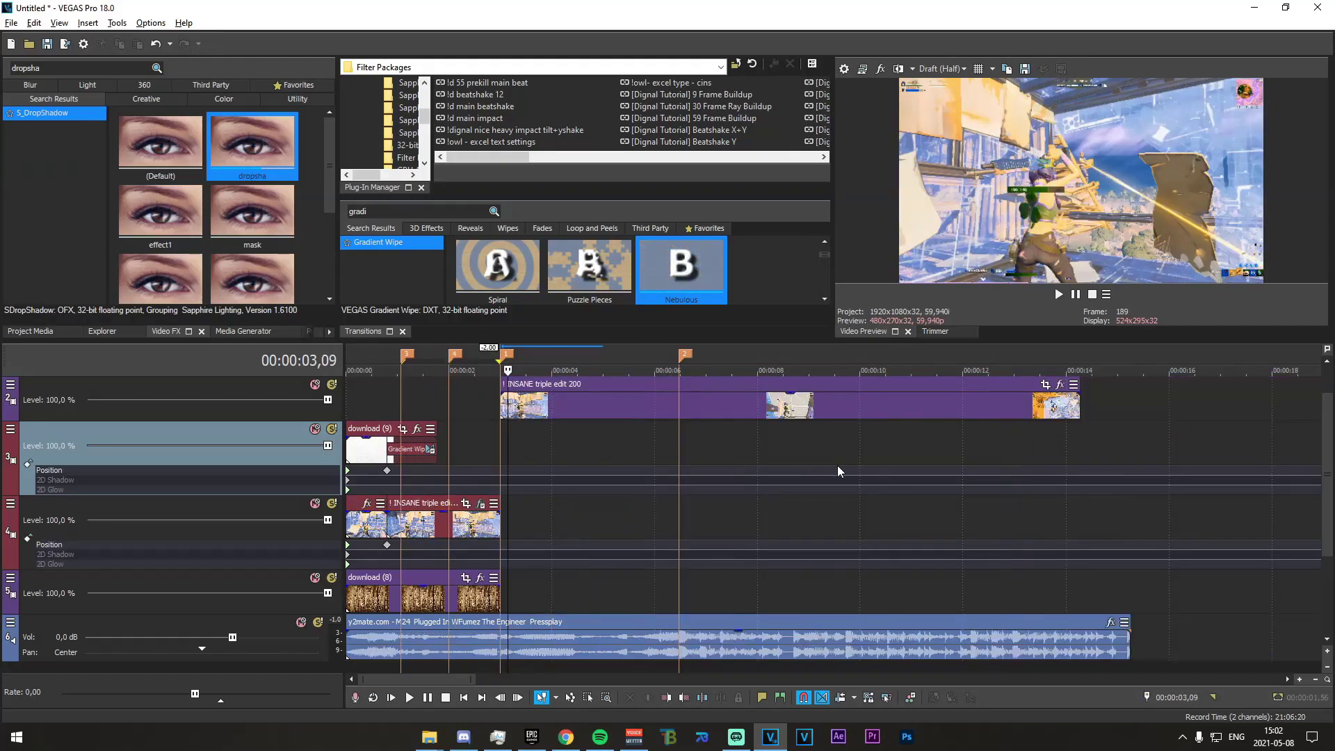
pyautogui.scroll(2, 833, 465)
pyautogui.scroll(-4, 988, 469)
pyautogui.scroll(2, 664, 462)
pyautogui.moveTo(779, 456); pyautogui.dragTo(957, 453)
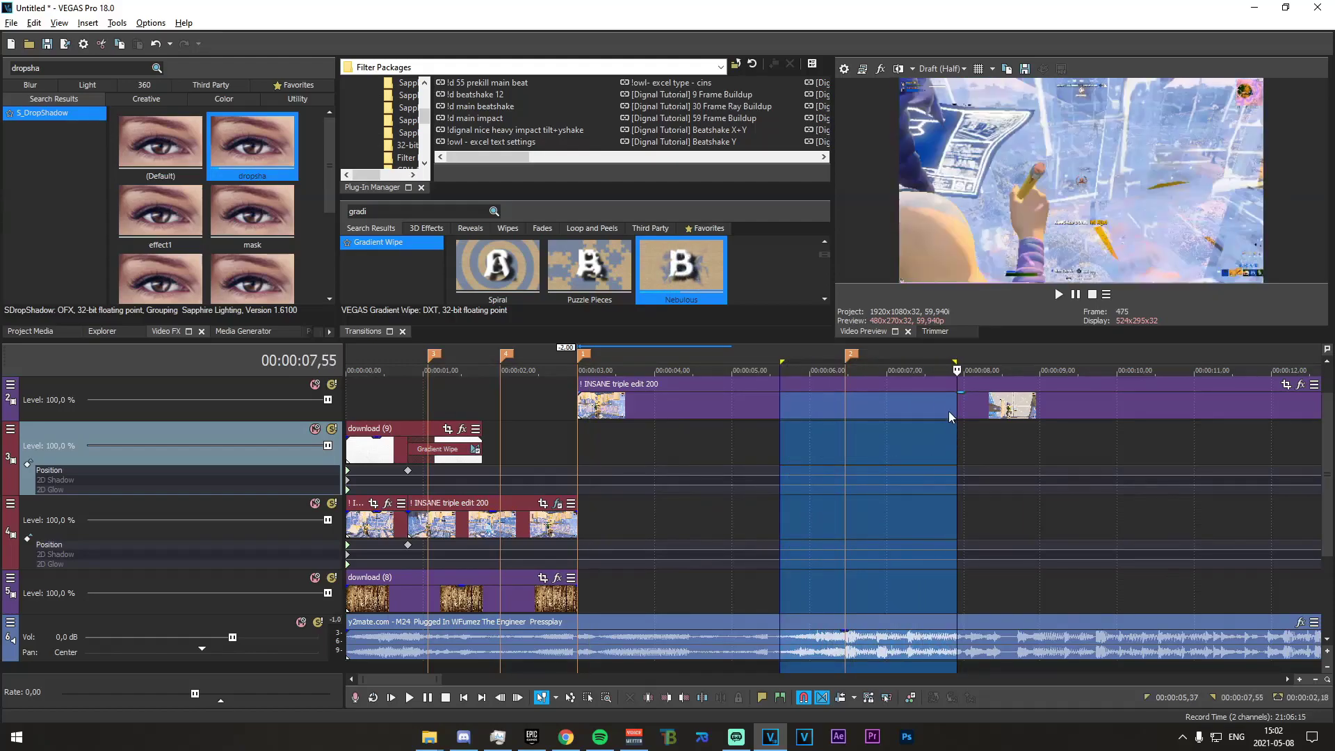
pyautogui.click(937, 410)
pyautogui.press('s')
pyautogui.press('Delete')
# Split the remaining full-screen gameplay clip at about 00:00:04,37
pyautogui.click(582, 440)
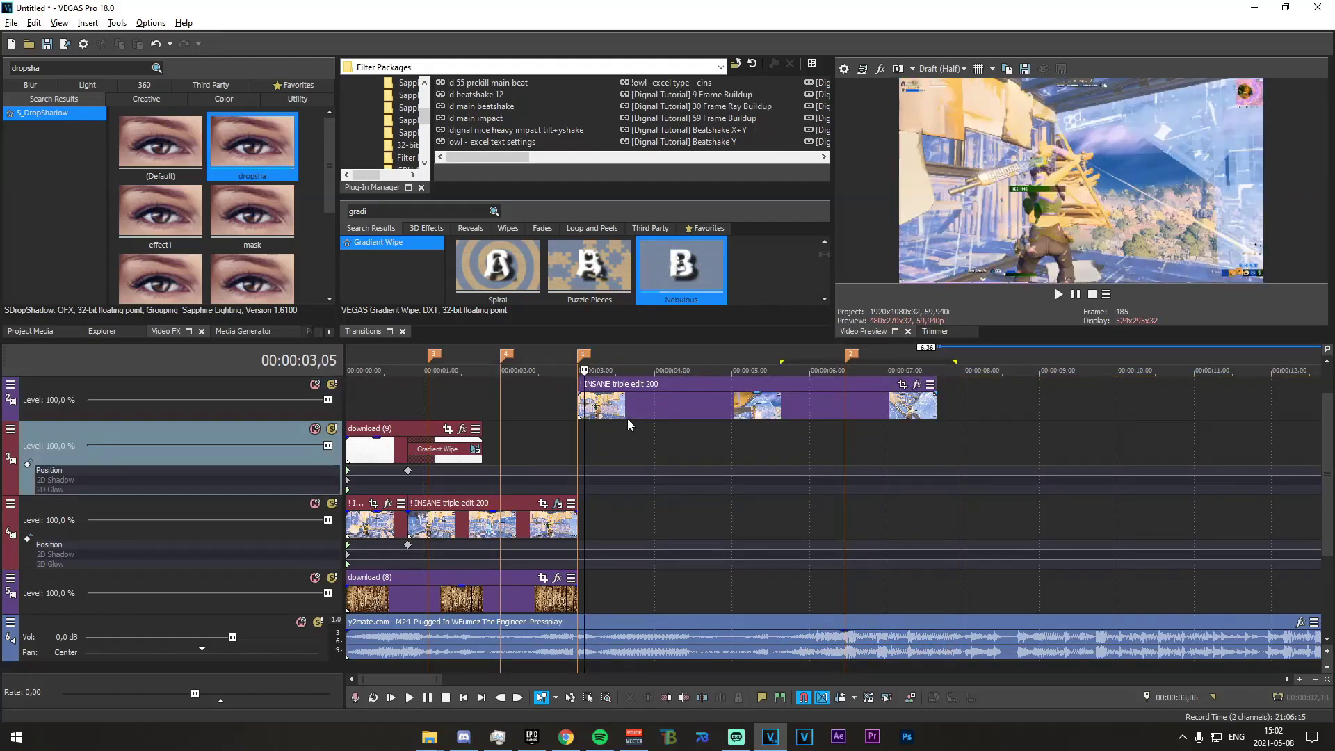
pyautogui.click(673, 410)
pyautogui.click(702, 409)
pyautogui.press('s')
# Apply the !d main beatshake filter package to the first full-screen gameplay piece, which starts at 00:00:03,00
pyautogui.click(580, 412)
pyautogui.moveTo(564, 427); pyautogui.dragTo(594, 434)
pyautogui.click(591, 433)
pyautogui.click(585, 411)
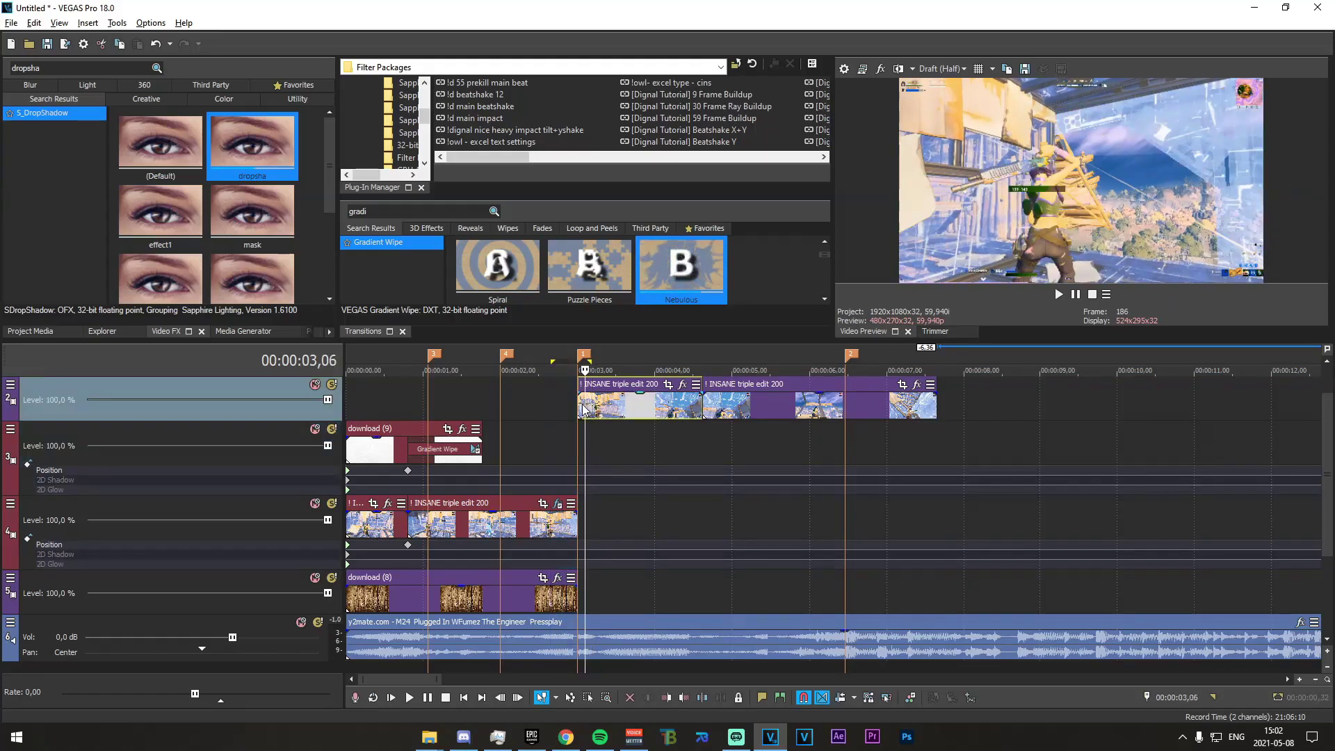
pyautogui.click(579, 405)
pyautogui.moveTo(489, 106); pyautogui.dragTo(636, 409)
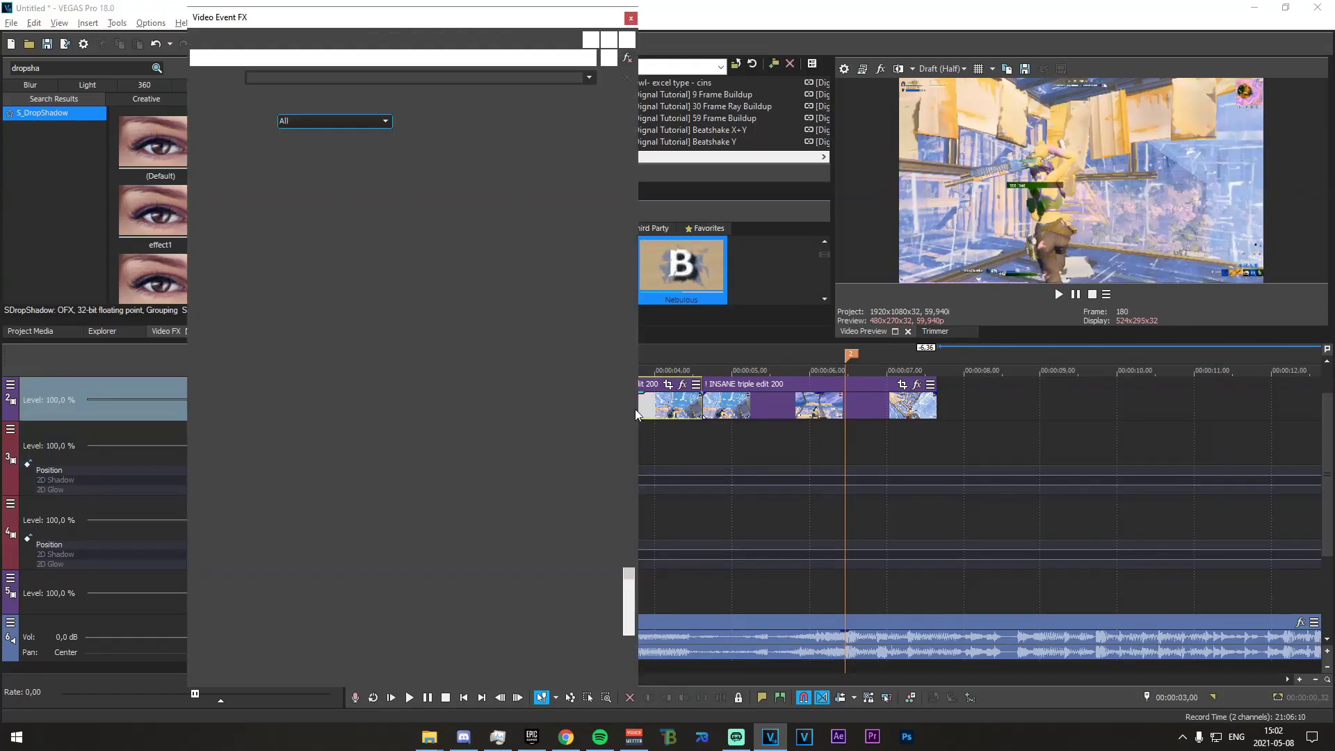
pyautogui.click(630, 18)
# Play and scrub from about 00:00:02,23 through the change to full-screen gameplay to review the beat shake with the music
pyautogui.moveTo(592, 453); pyautogui.dragTo(778, 453)
pyautogui.press('space')
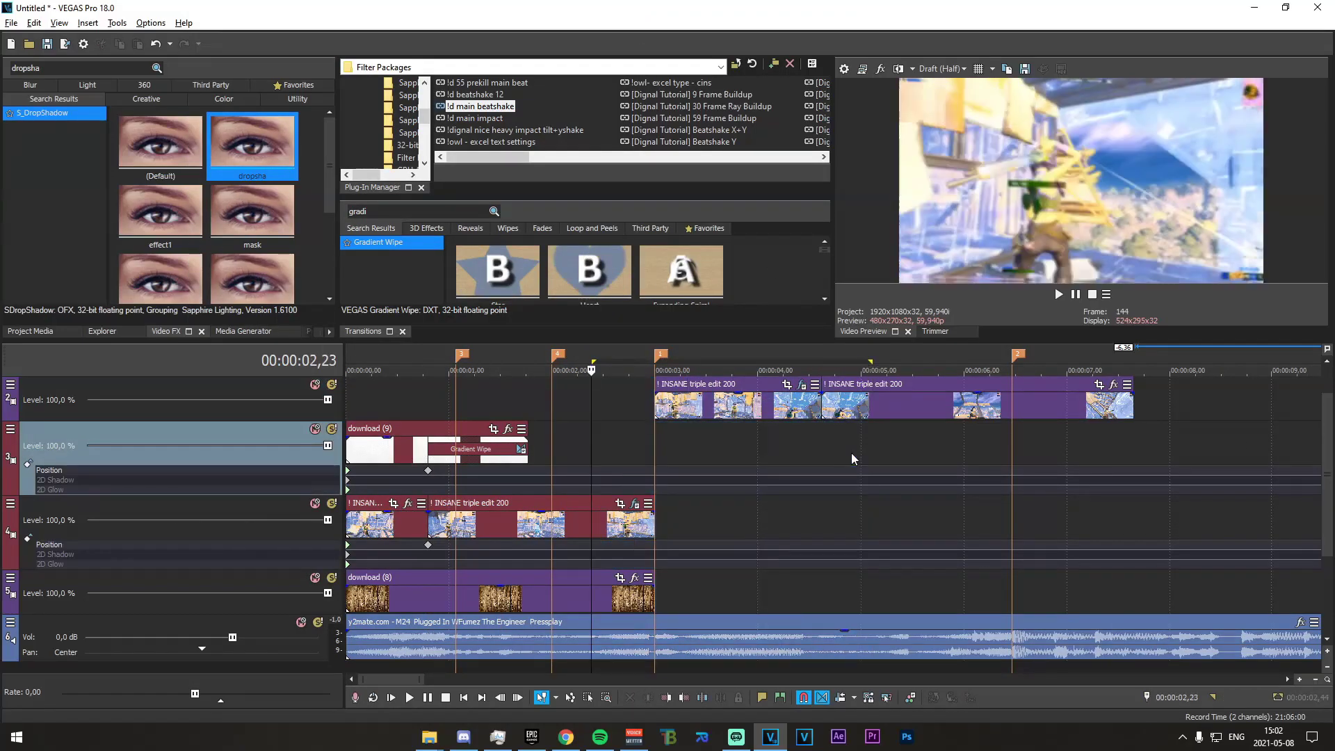
pyautogui.press('space')
pyautogui.click(615, 440)
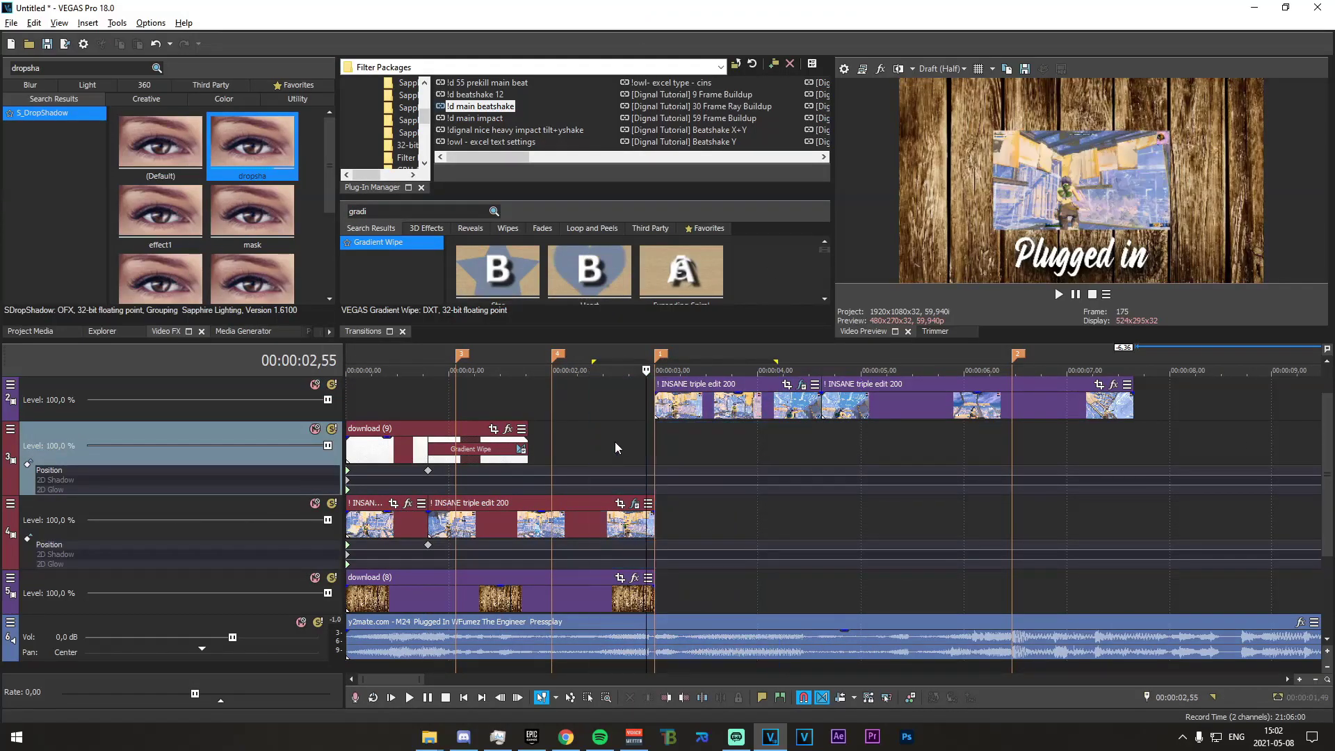
pyautogui.scroll(3, 679, 470)
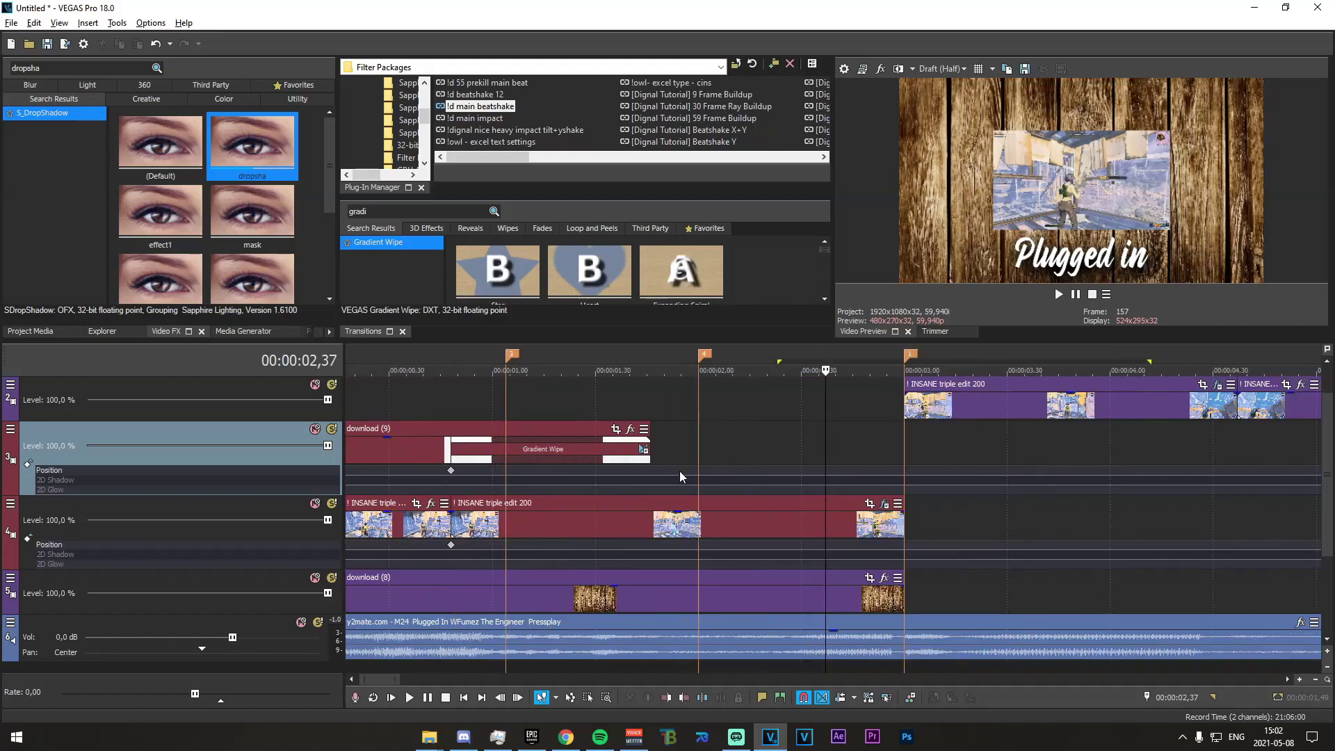
pyautogui.press('space')
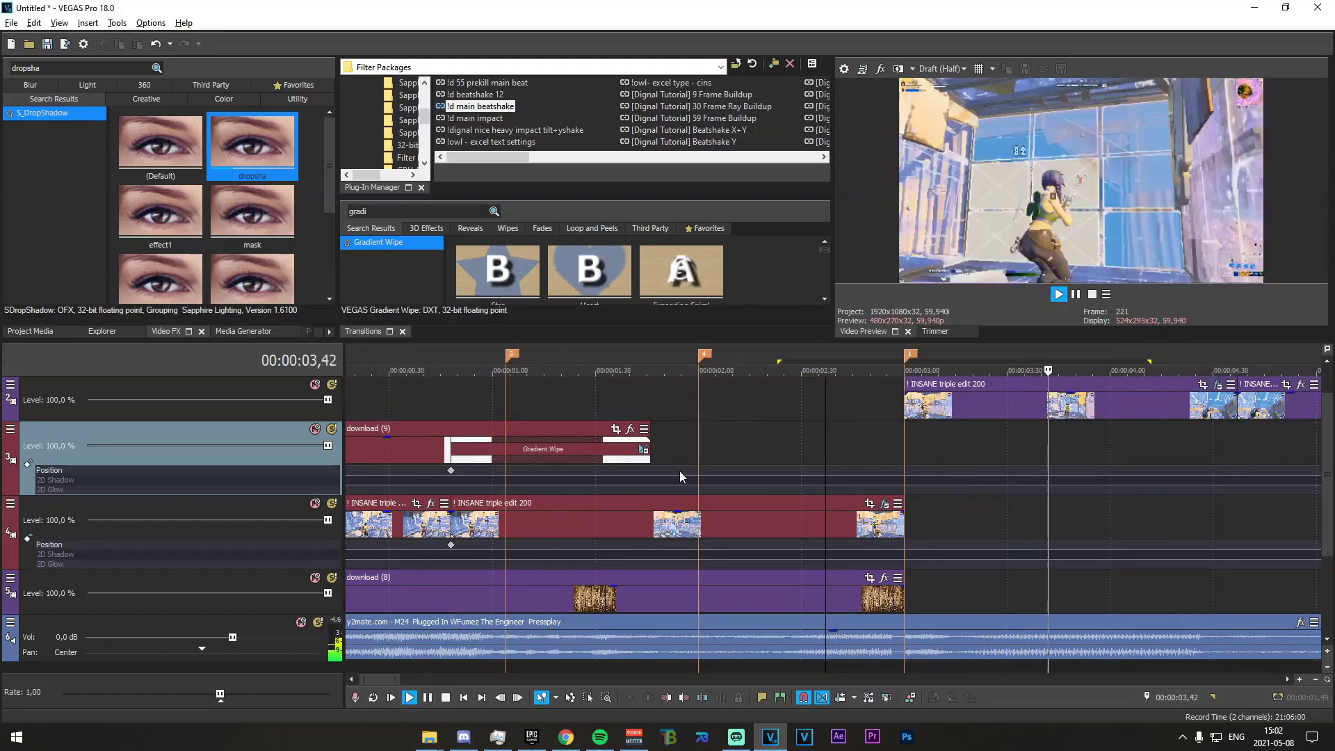
pyautogui.press('space')
pyautogui.scroll(-3, 869, 459)
pyautogui.scroll(-1, 716, 473)
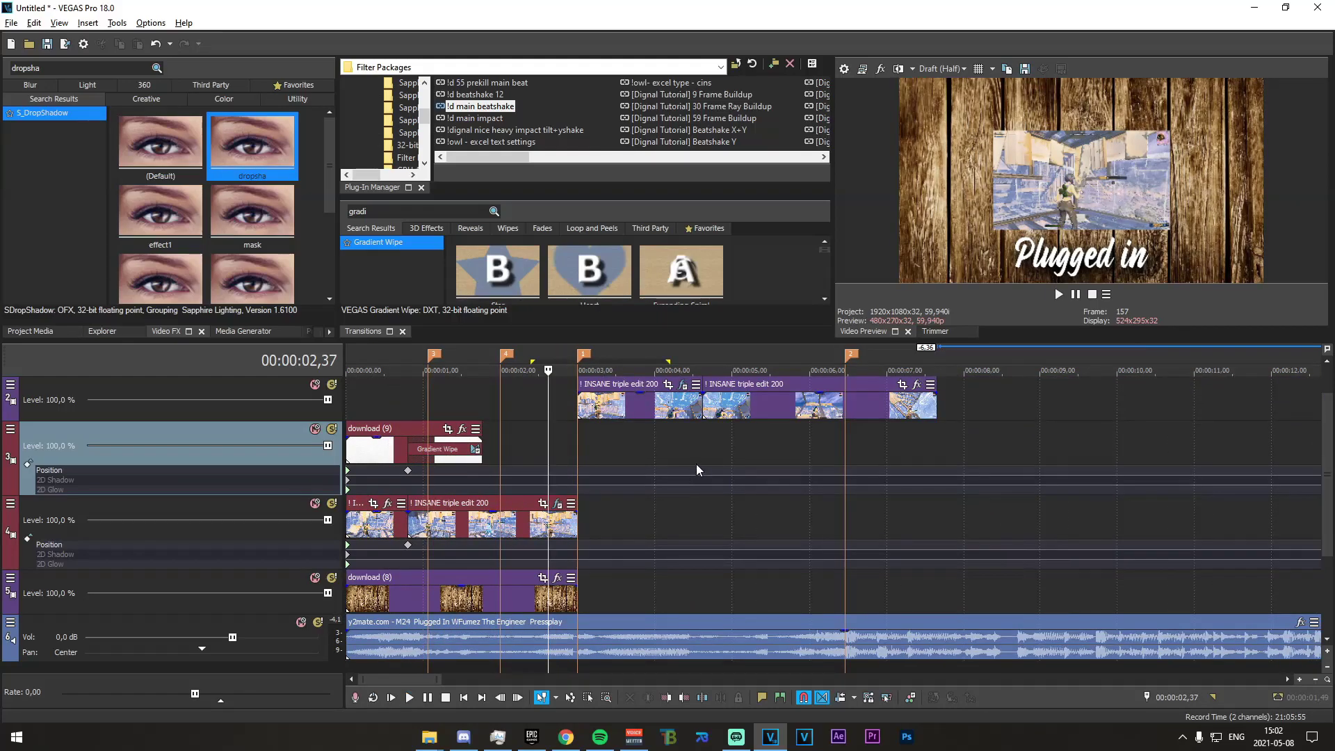
# Set the time selection over the whole intro, from 00:00:00,00 to 00:00:07,39, and look over all its tracks
pyautogui.hotkey('ctrl', 'a')
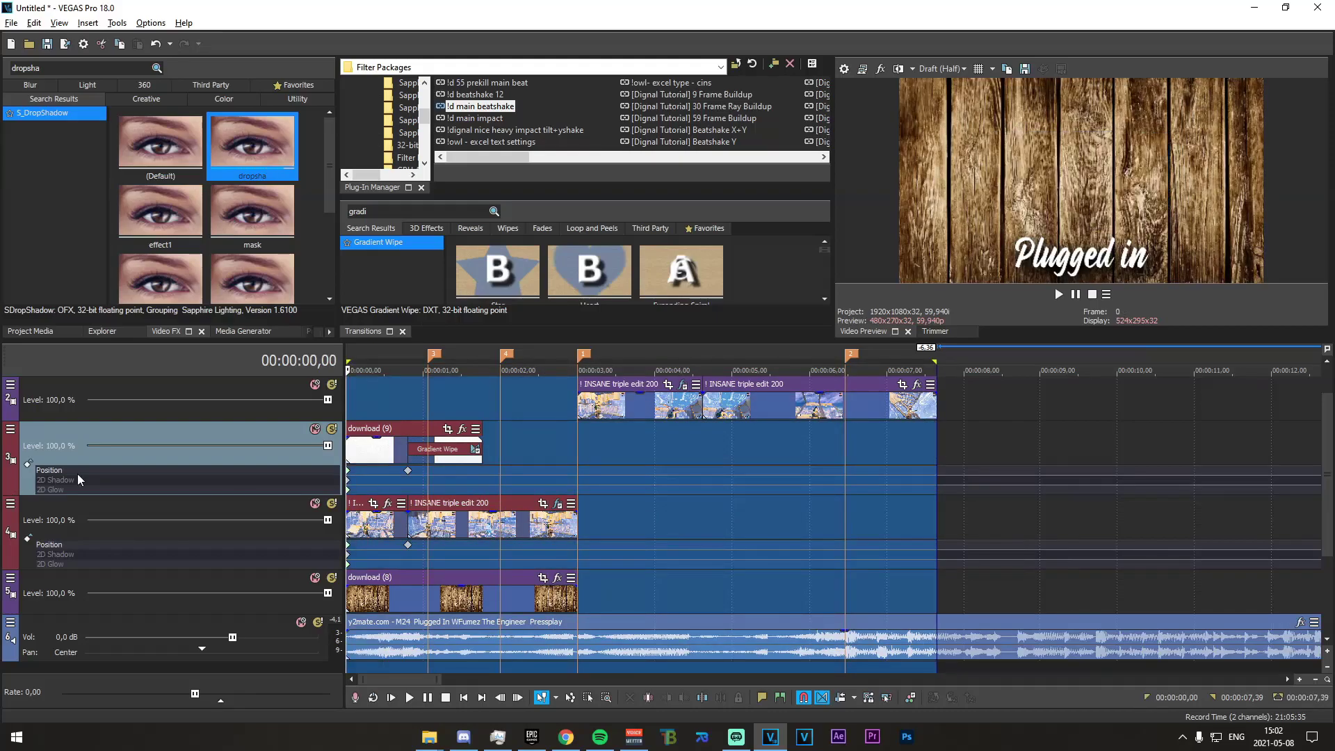
pyautogui.scroll(1, 1323, 456)
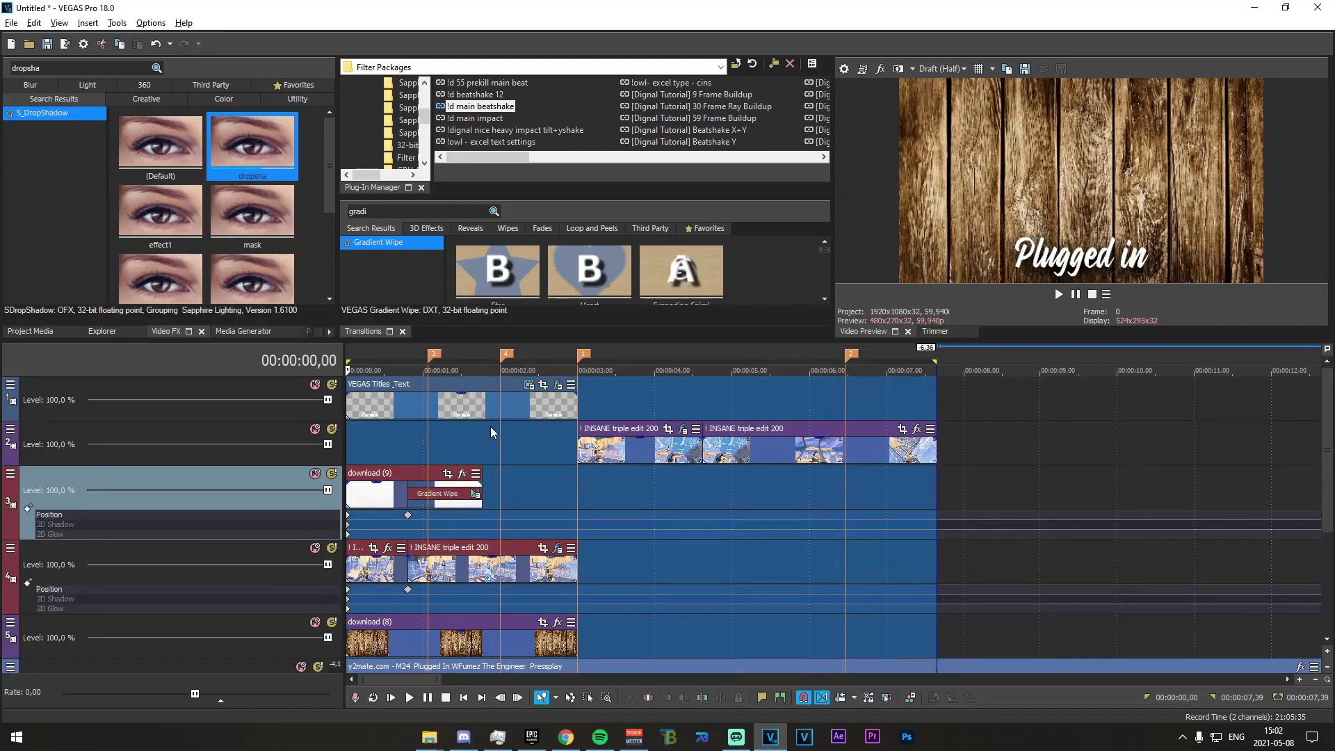
pyautogui.moveTo(351, 439); pyautogui.dragTo(921, 479)
pyautogui.click(370, 442)
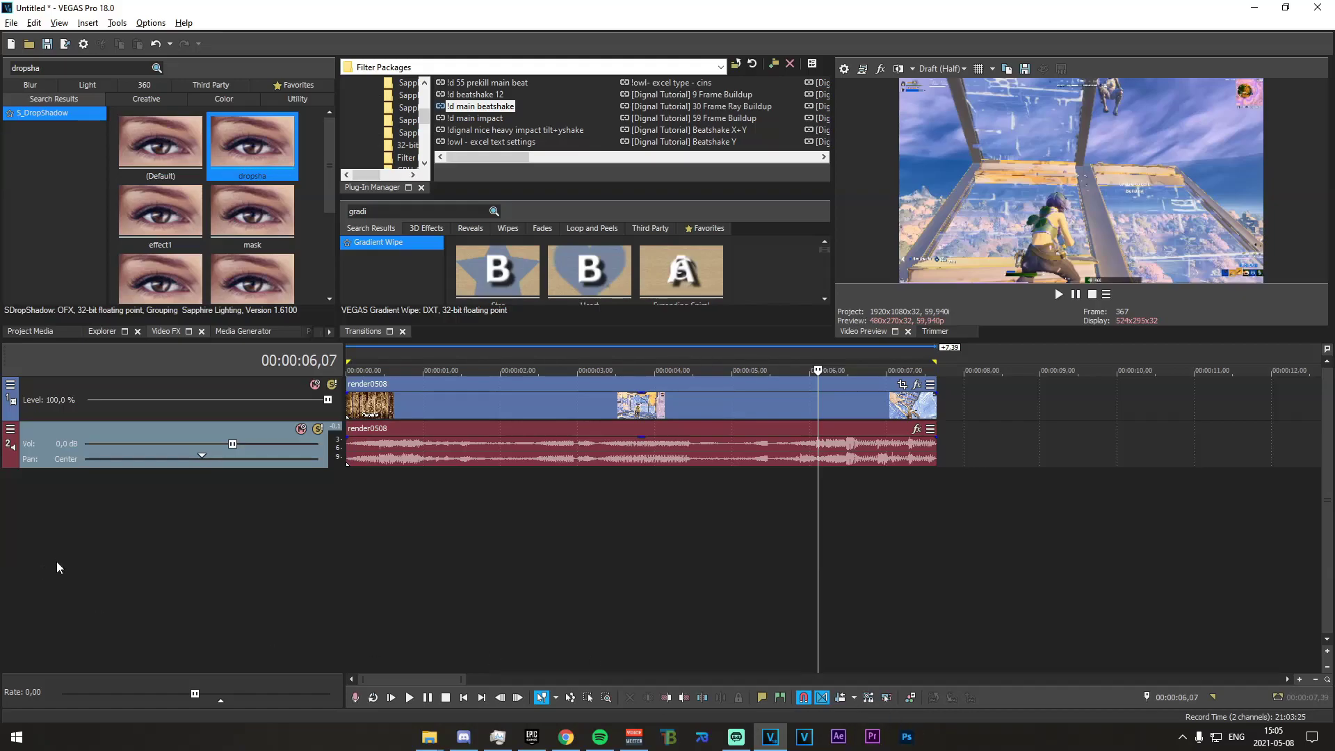
# Give the start of the rendered intro video a fade-in from black about 0.9 seconds long
pyautogui.moveTo(348, 486); pyautogui.dragTo(406, 495)
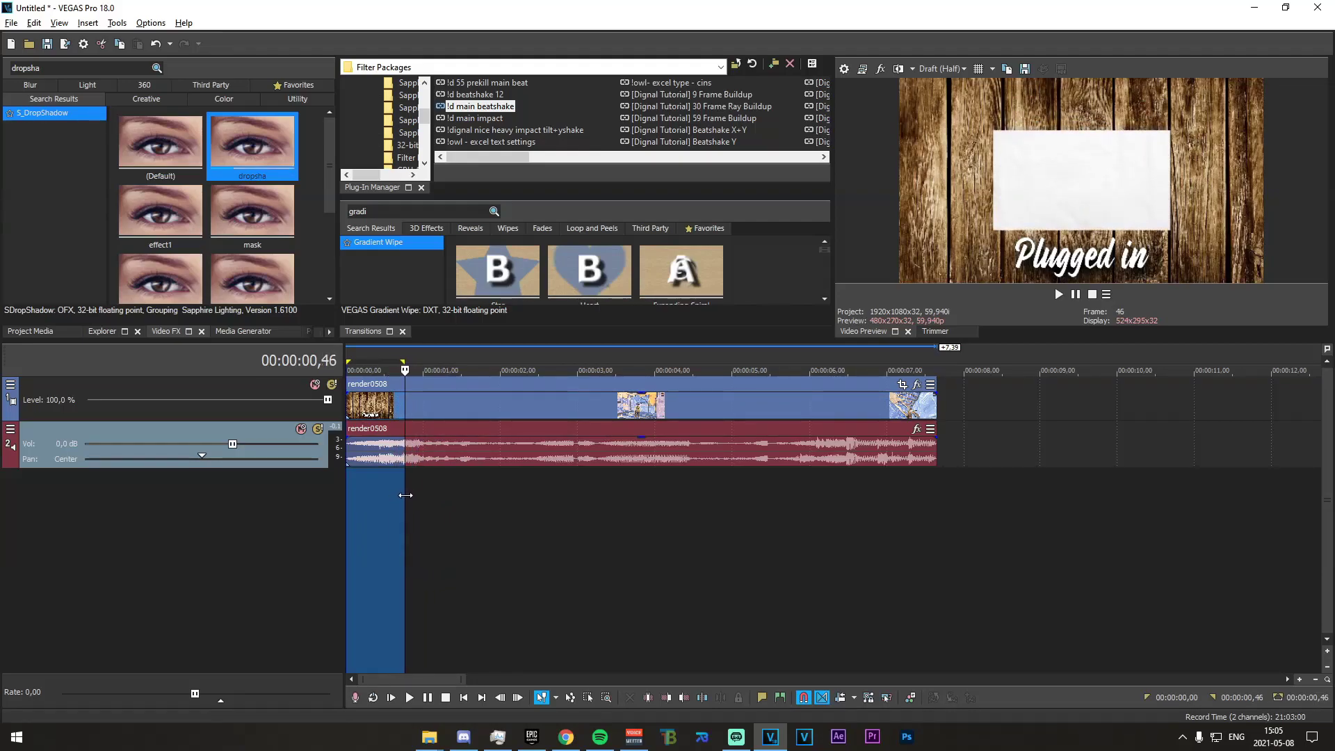
pyautogui.click(406, 496)
pyautogui.scroll(3, 604, 544)
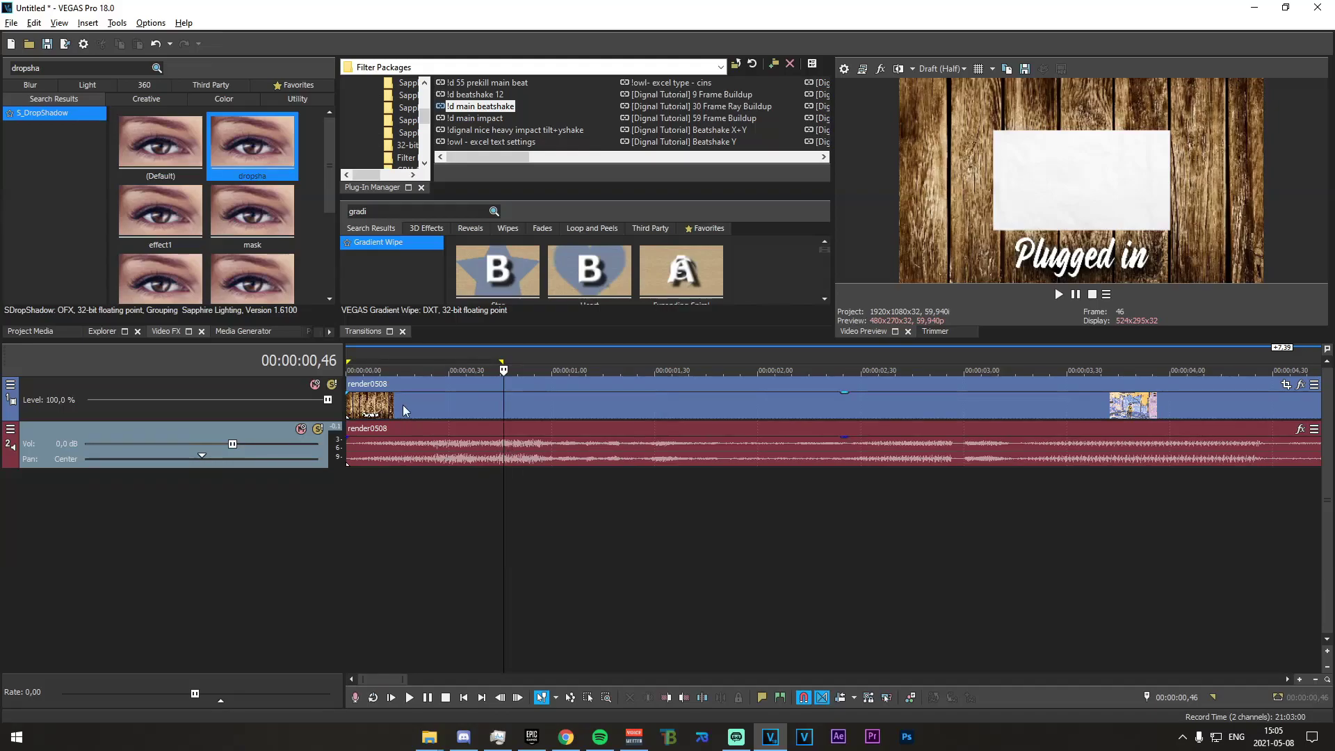
pyautogui.moveTo(346, 403); pyautogui.dragTo(442, 395)
pyautogui.click(291, 482)
pyautogui.moveTo(285, 479)
pyautogui.mouseDown()
pyautogui.moveTo(319, 472)
pyautogui.moveTo(286, 476)
pyautogui.mouseUp()
pyautogui.press('space')
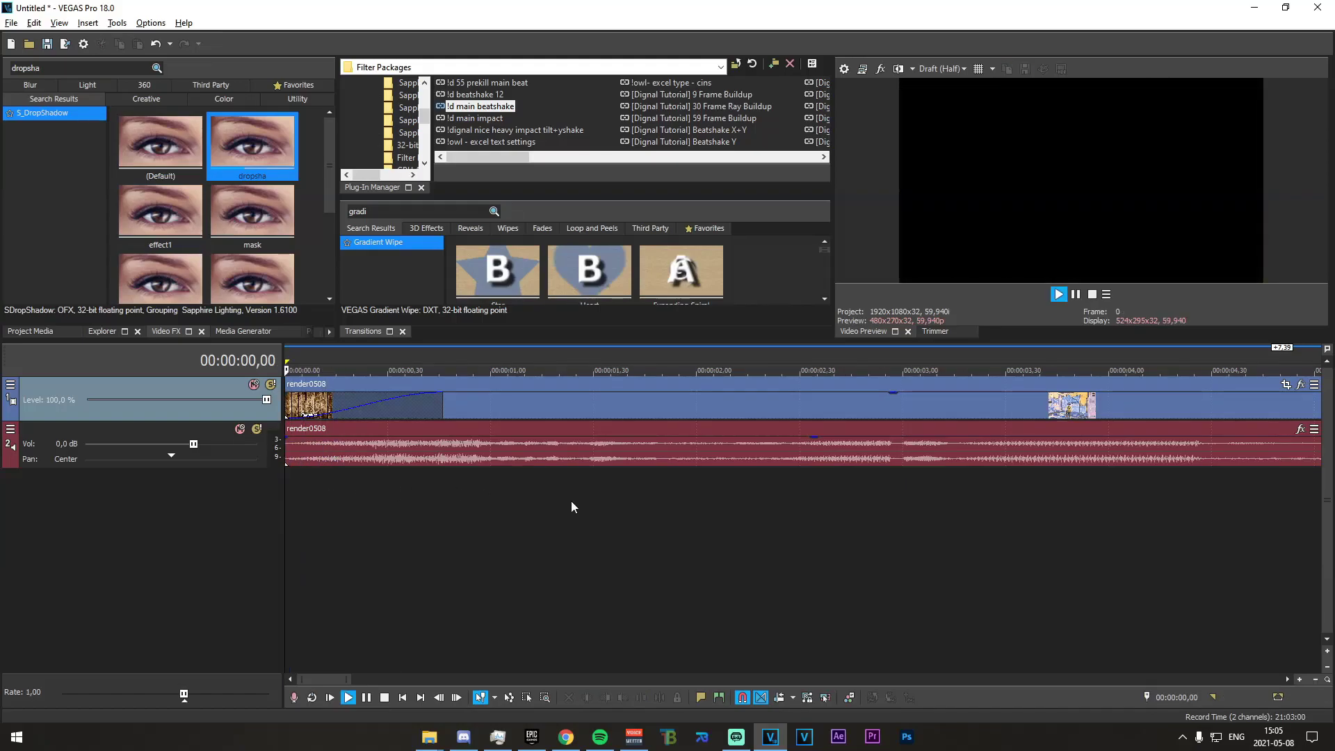
pyautogui.press('space')
pyautogui.moveTo(442, 394); pyautogui.dragTo(477, 398)
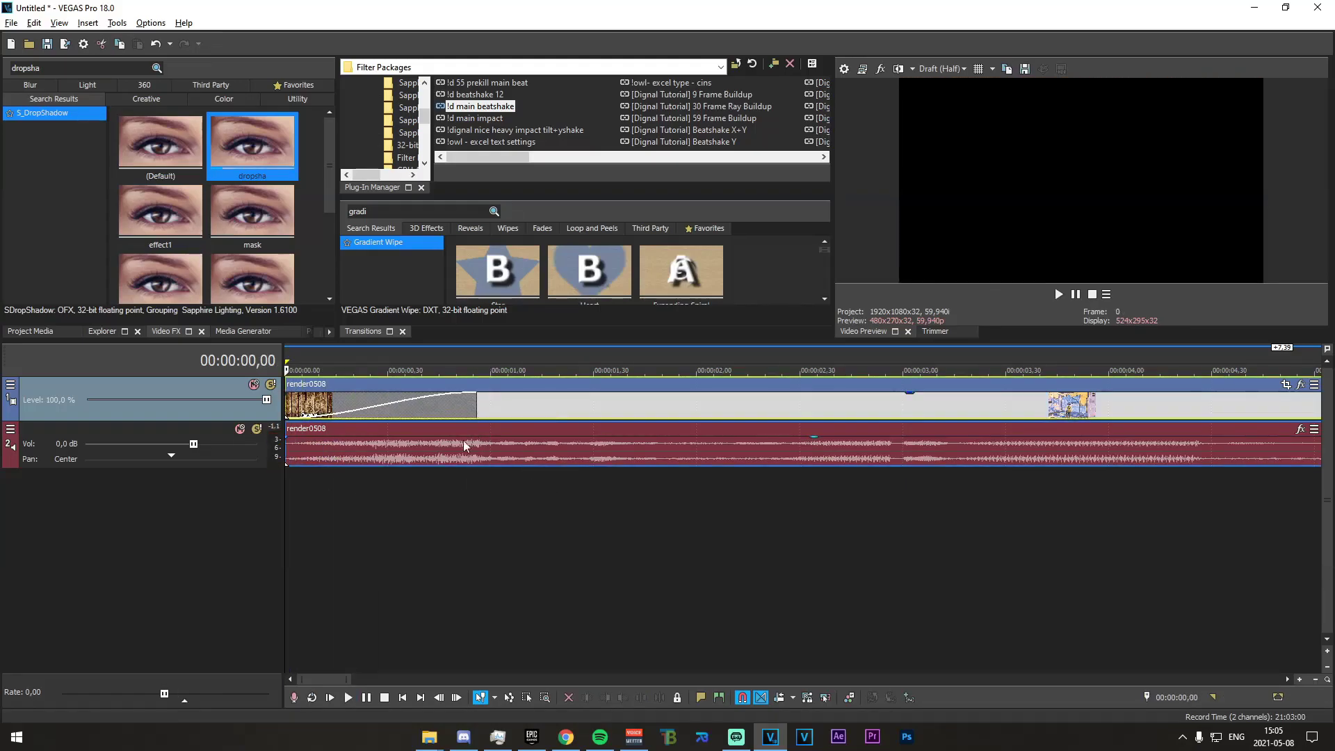
# Split the rendered intro at 00:00:03,00, where full-screen gameplay begins, and adjust the join so the first part ends on the wood background
pyautogui.moveTo(351, 497); pyautogui.dragTo(901, 499)
pyautogui.click(903, 505)
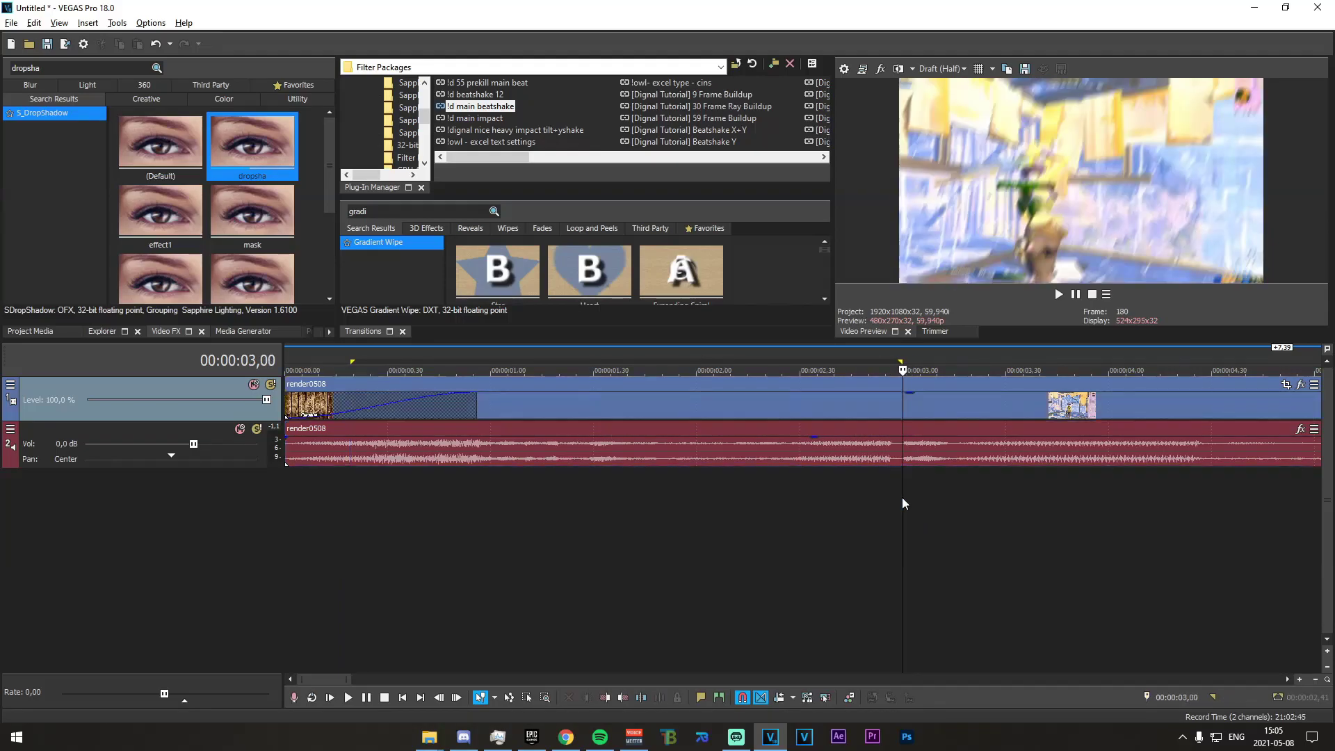
pyautogui.scroll(5, 888, 507)
pyautogui.scroll(-6, 779, 492)
pyautogui.press('s')
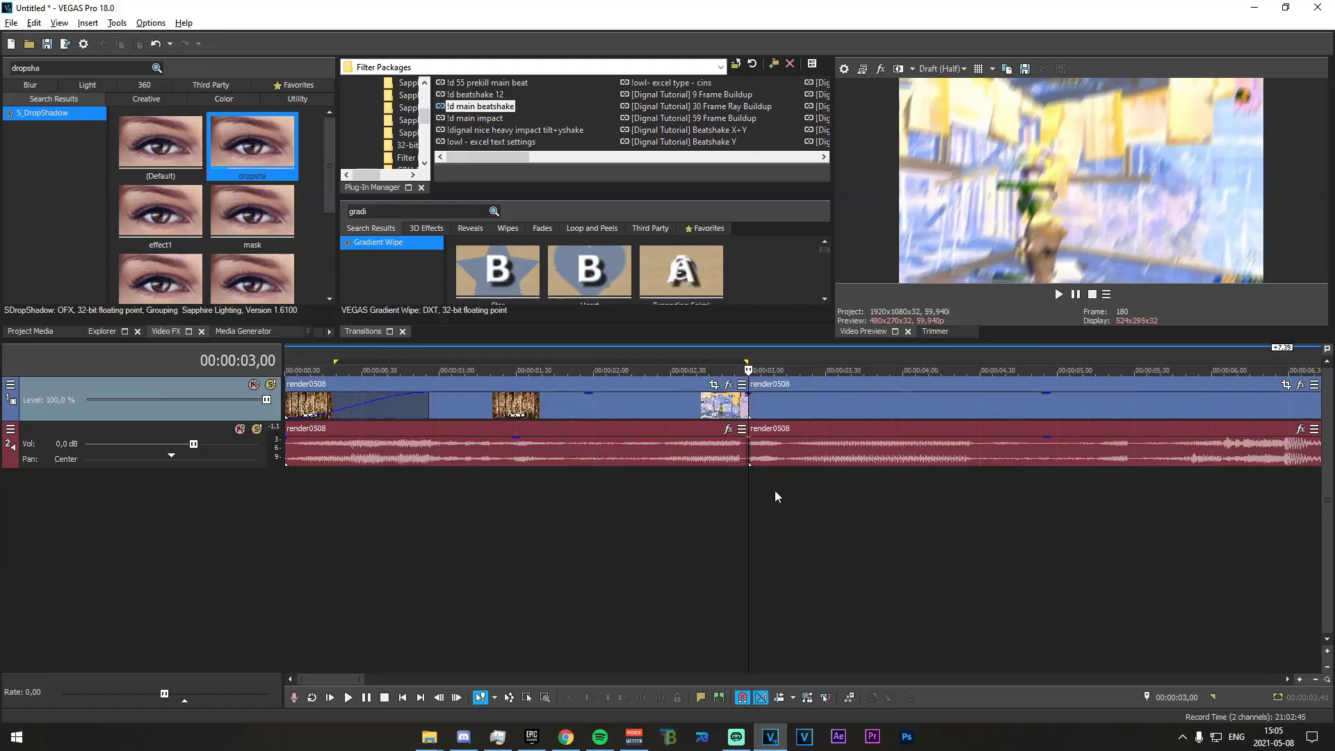
pyautogui.scroll(3, 765, 446)
pyautogui.click(807, 455)
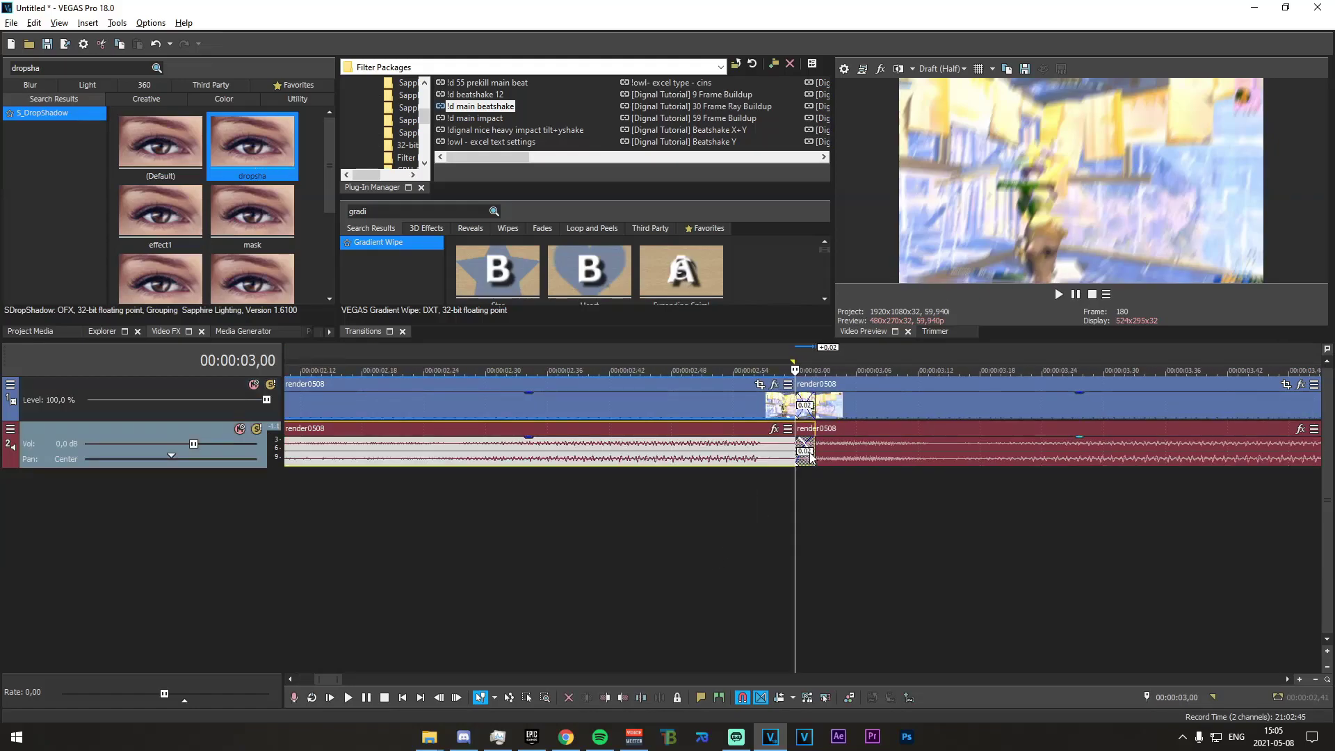
pyautogui.scroll(-3, 807, 462)
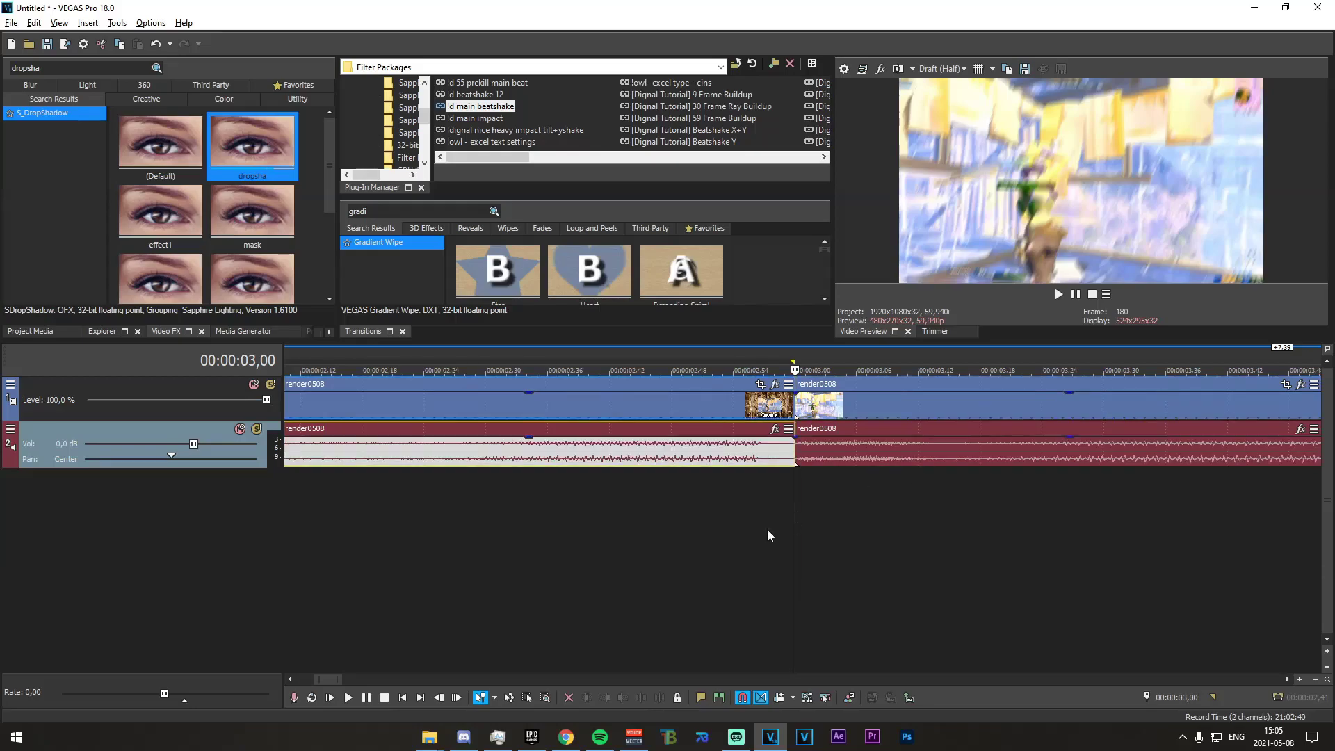
# Split the rendered intro at 00:00:01,53 and apply the S_BlurMoCurves dig preset to the piece ending at 00:00:03,00
pyautogui.moveTo(446, 536); pyautogui.dragTo(574, 544)
pyautogui.click(575, 552)
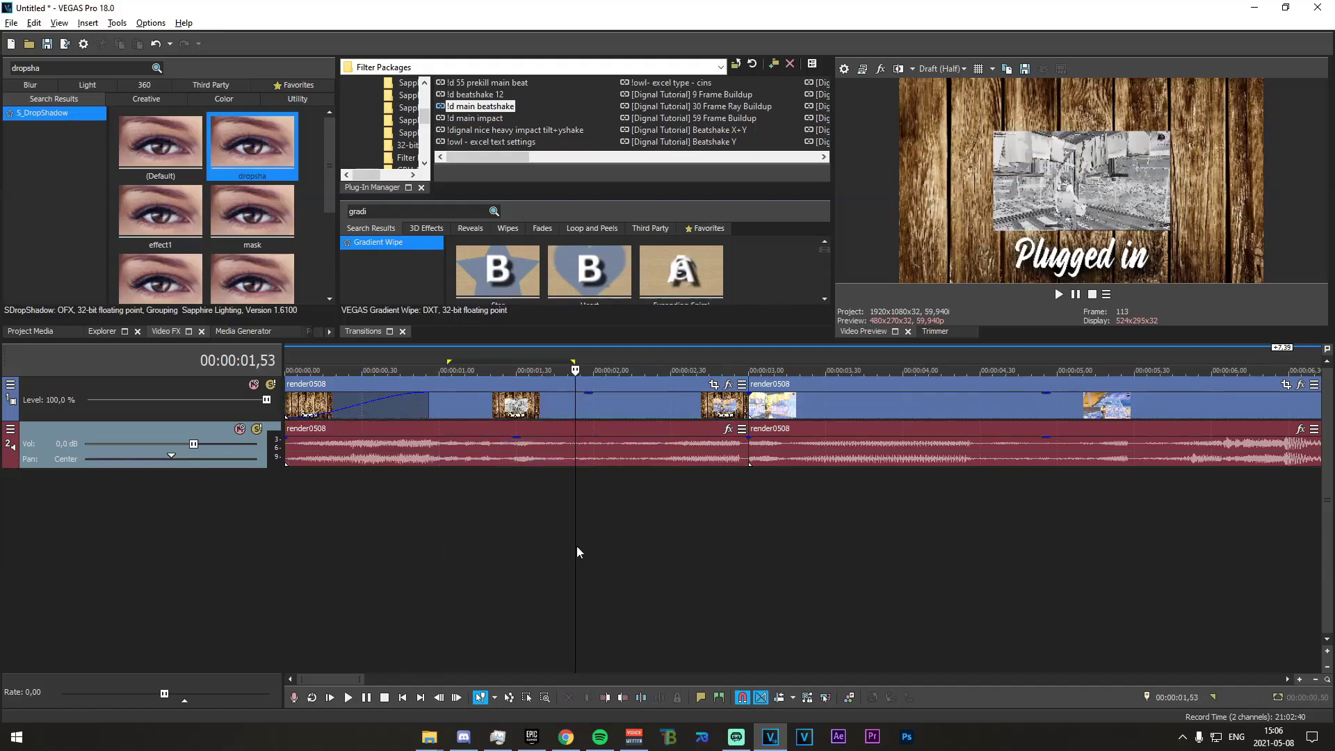
pyautogui.scroll(4, 632, 561)
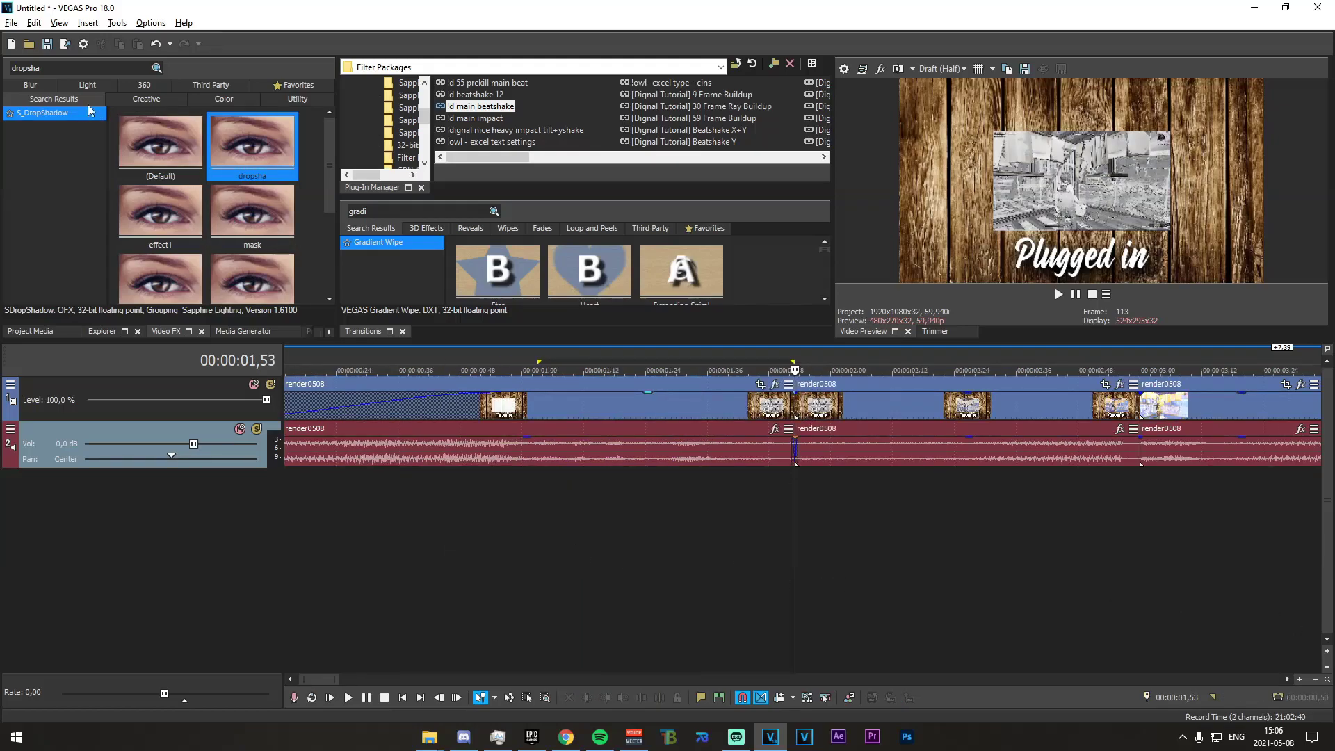
pyautogui.write('blurmo')
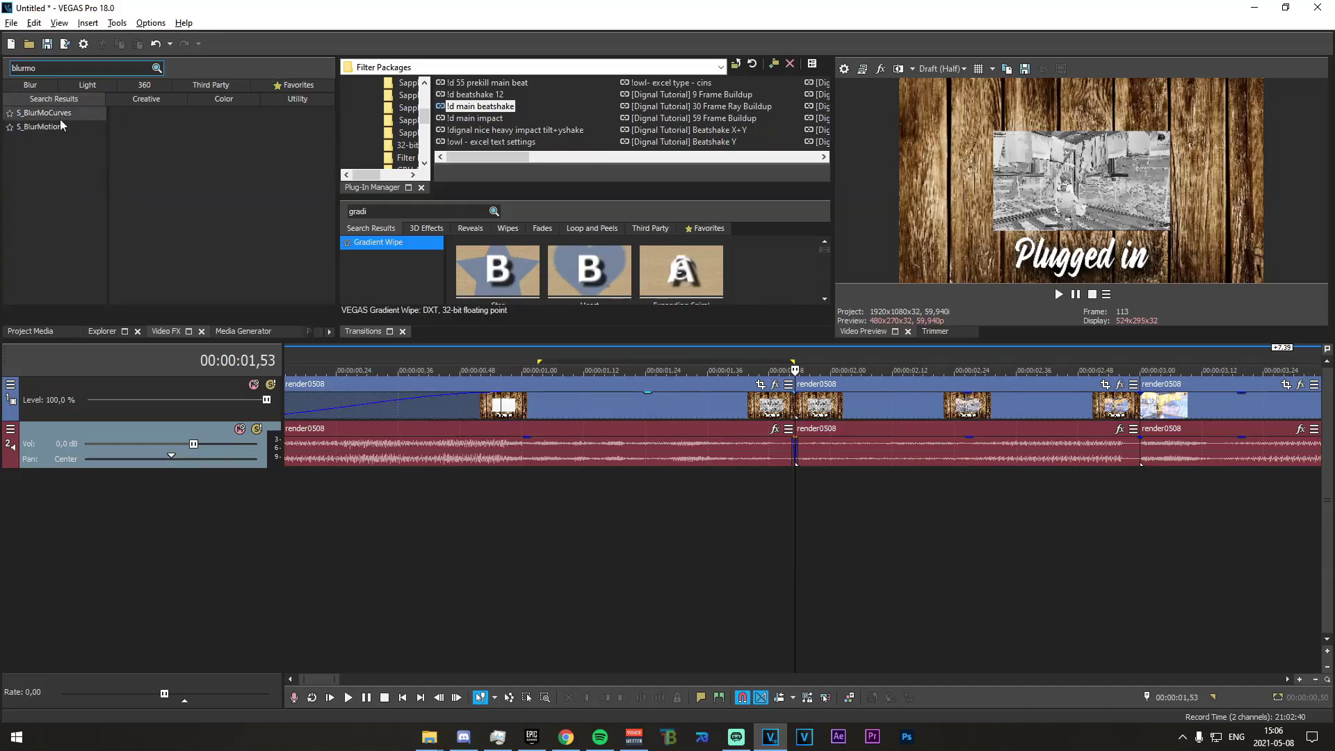
pyautogui.click(42, 113)
pyautogui.moveTo(254, 150); pyautogui.dragTo(800, 406)
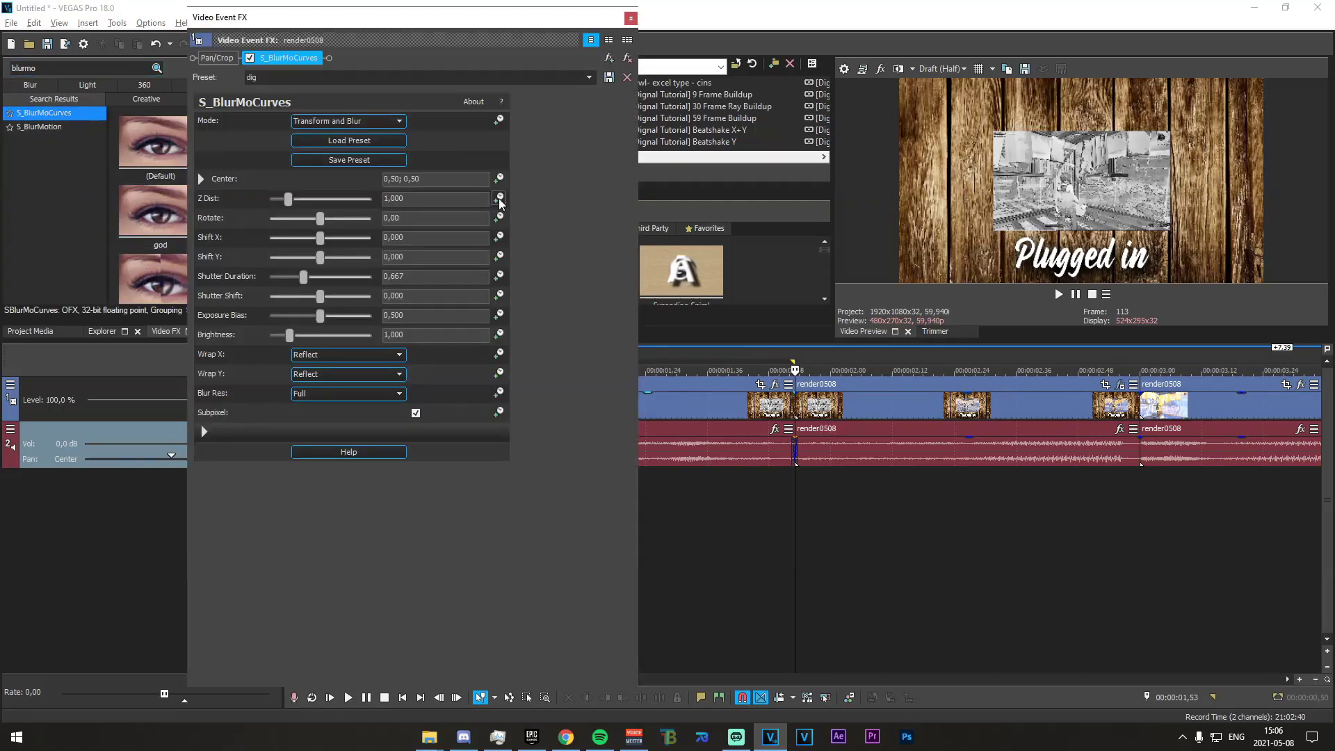
# Animate Z Dist in S_BlurMoCurves, adding a keyframe of 0,475 near the end of the piece so the small gameplay fills the frame
pyautogui.click(500, 198)
pyautogui.moveTo(281, 580); pyautogui.dragTo(569, 582)
pyautogui.click(569, 582)
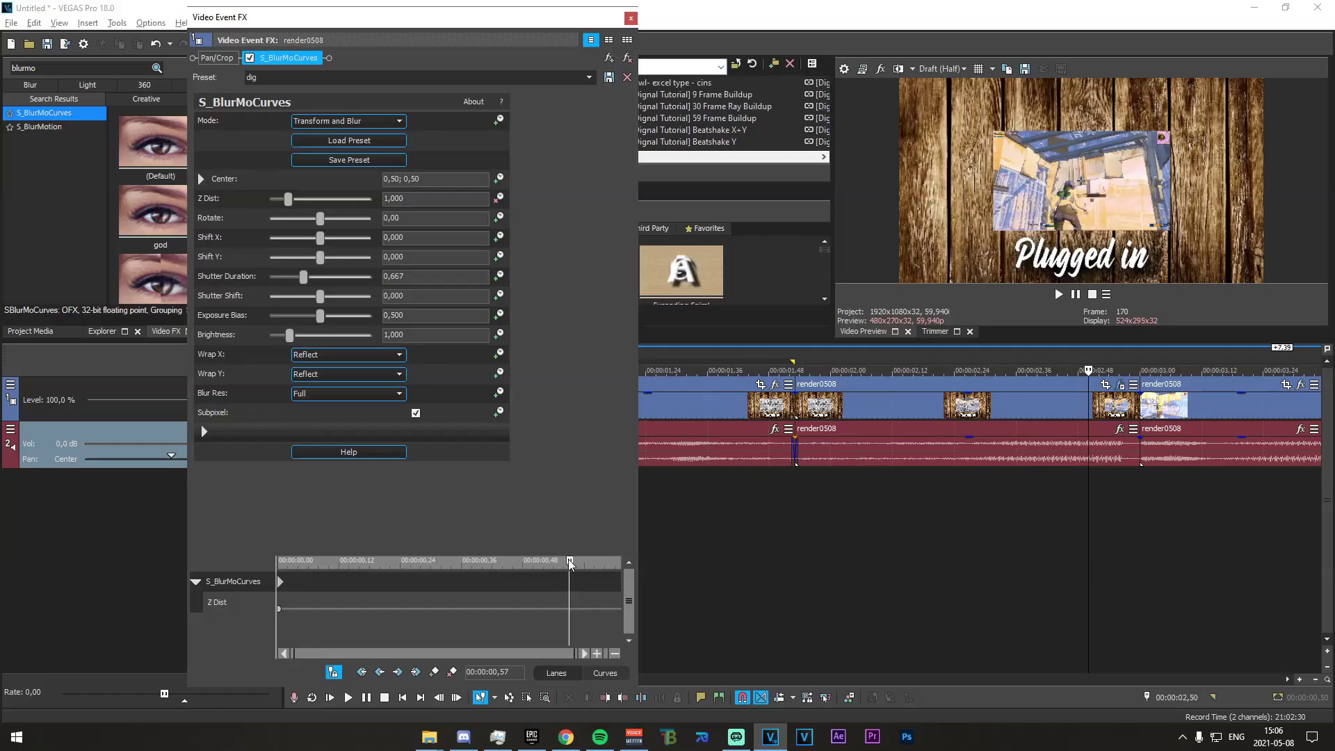
pyautogui.moveTo(569, 563); pyautogui.dragTo(610, 564)
pyautogui.click(611, 564)
pyautogui.moveTo(286, 201); pyautogui.dragTo(275, 209)
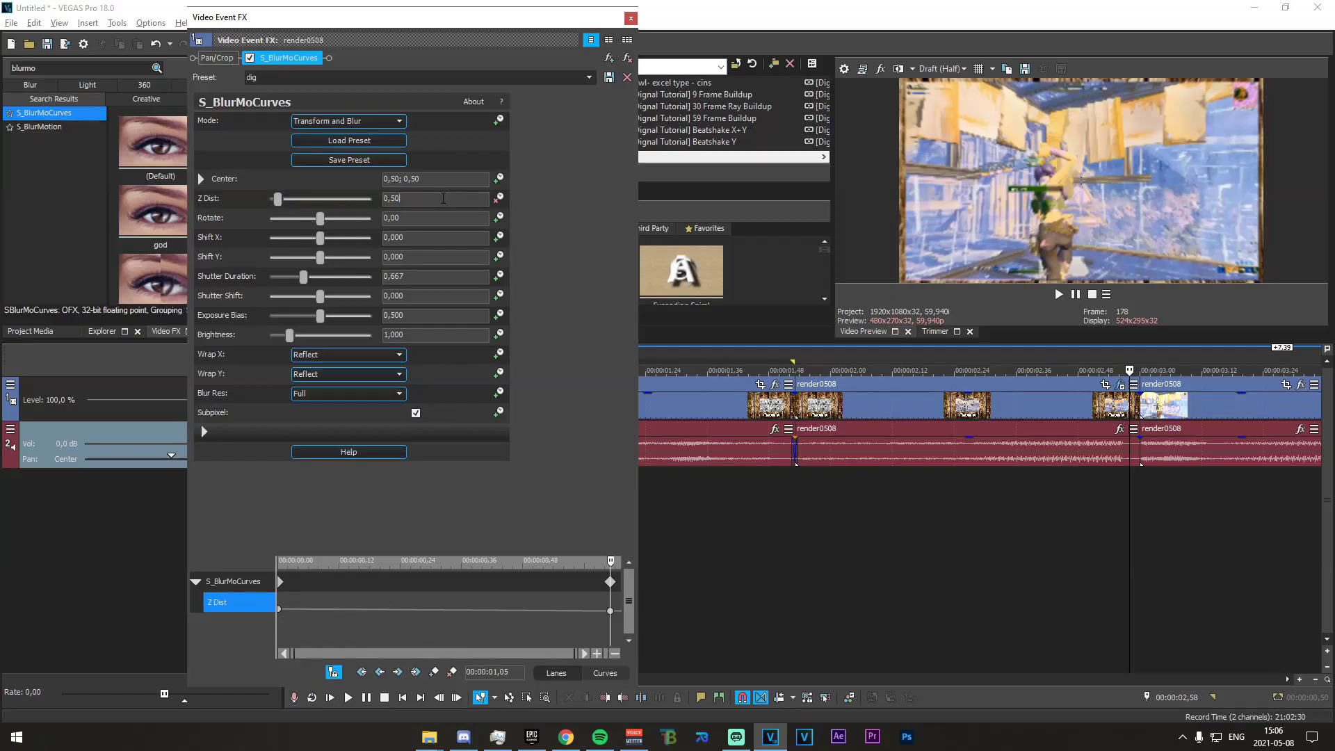
pyautogui.write('9')
pyautogui.press('Return')
pyautogui.write('0,48')
pyautogui.press('Return')
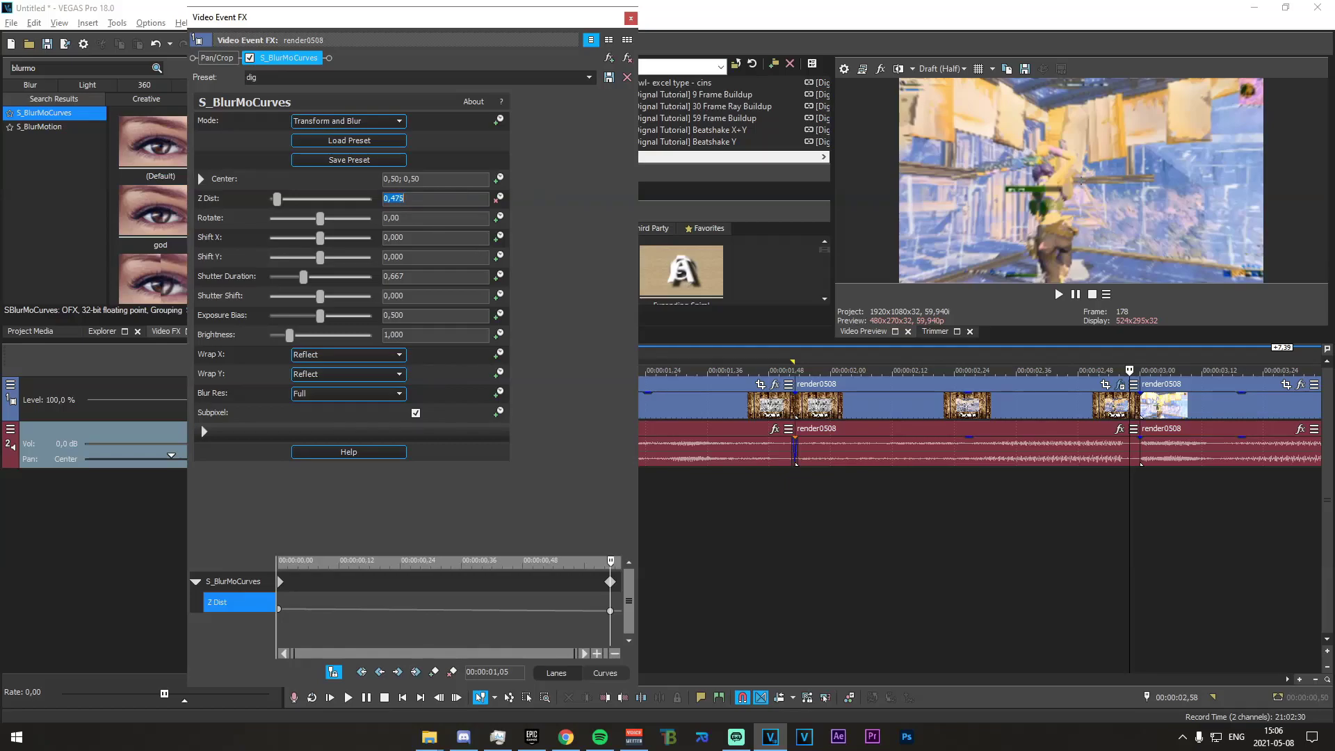
# Change the interpolation curve of the first Z Dist keyframe and set Shutter Duration to 1,000
pyautogui.click(318, 615)
pyautogui.rightClick(279, 609)
pyautogui.click(326, 532)
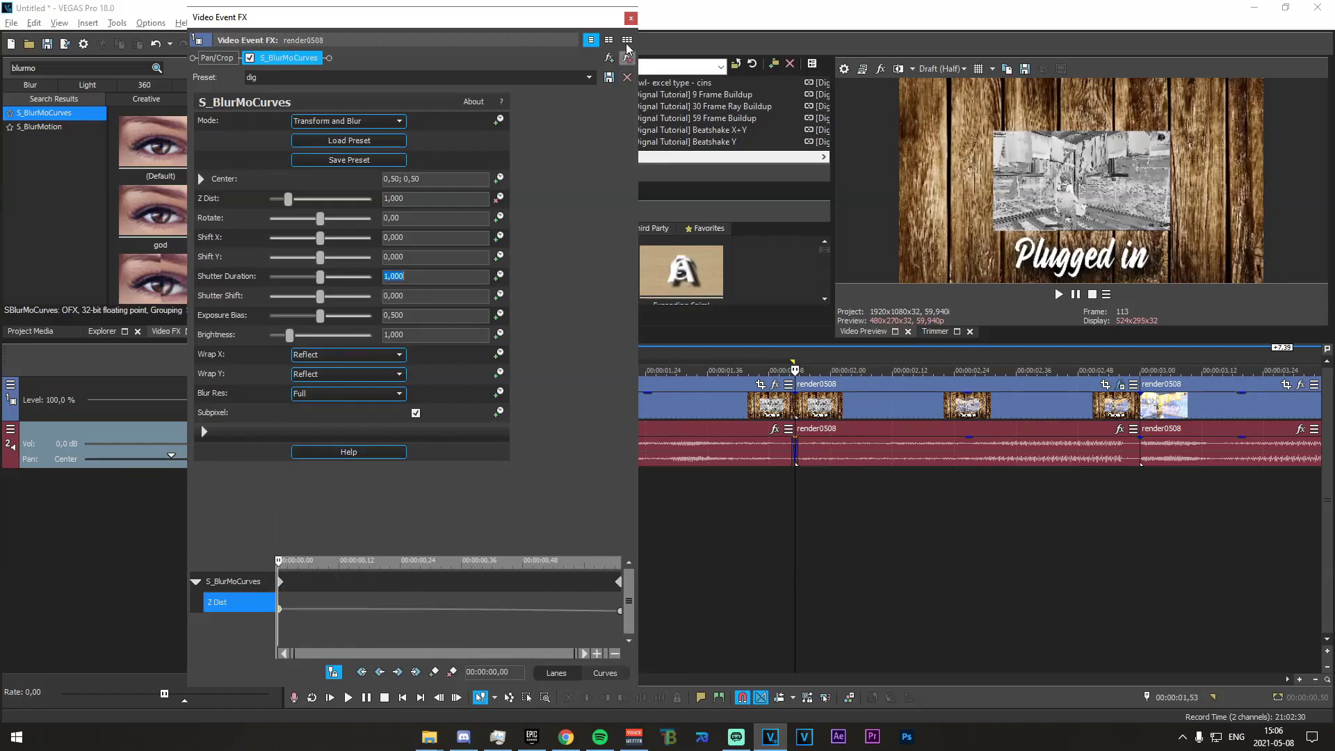
pyautogui.click(631, 19)
# Scrub and play across the cuts at 00:00:01,53 and 00:00:03,00 to check the blurred zoom into the gameplay
pyautogui.scroll(-2, 575, 545)
pyautogui.moveTo(477, 544); pyautogui.dragTo(801, 541)
pyautogui.press('space')
pyautogui.press('space')
pyautogui.click(568, 545)
pyautogui.moveTo(531, 537); pyautogui.dragTo(527, 536)
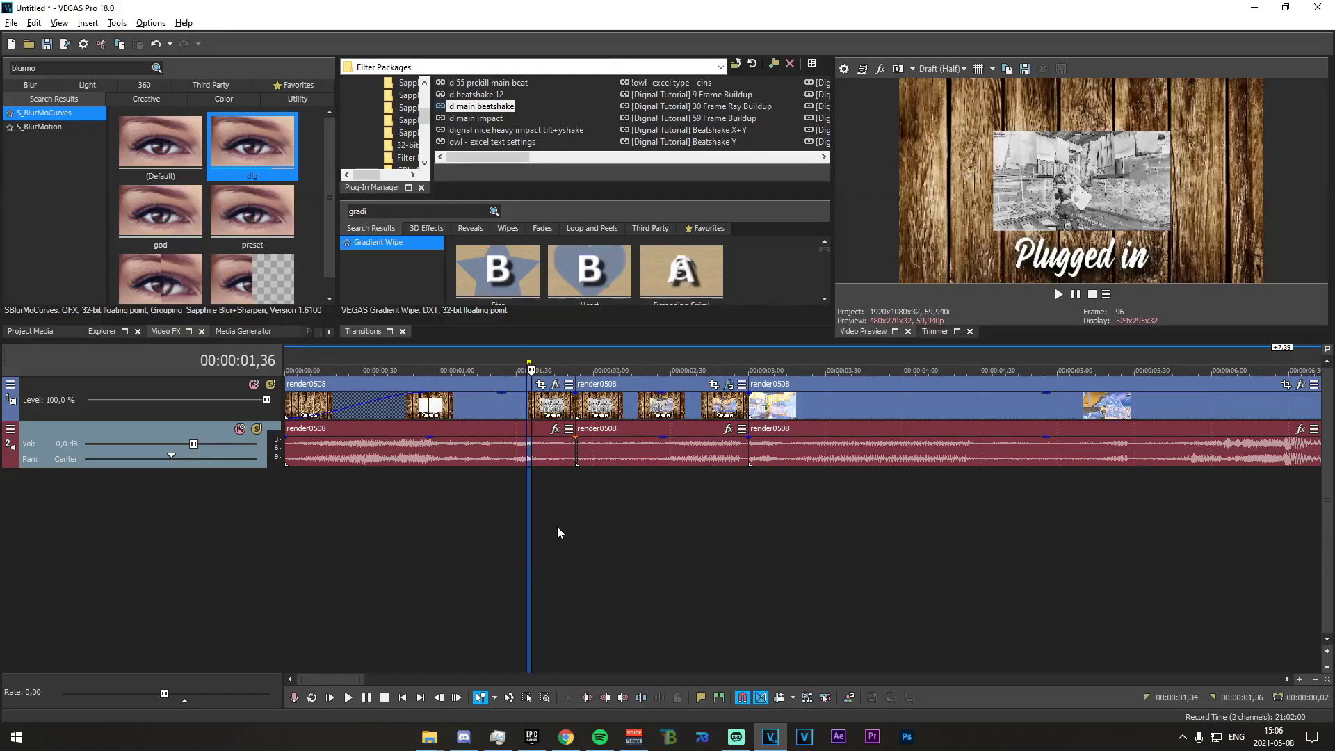
pyautogui.click(520, 523)
pyautogui.press('space')
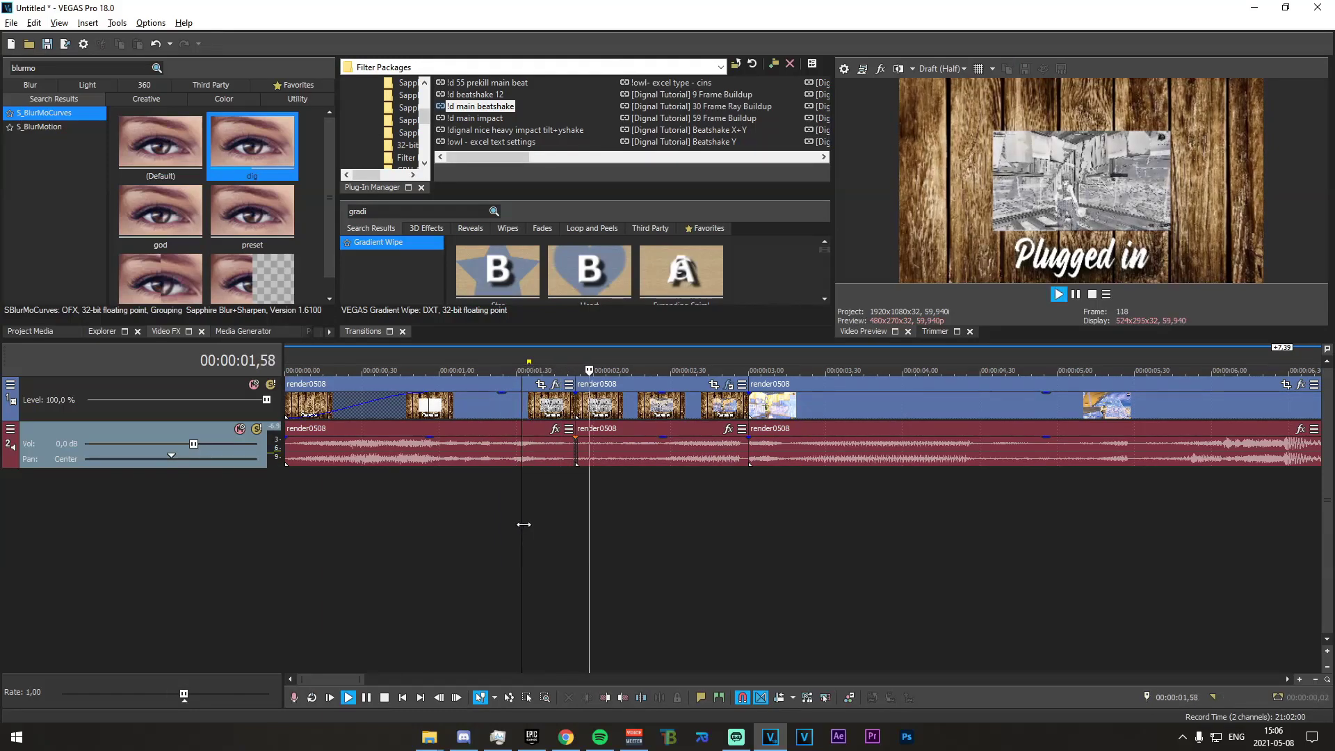
pyautogui.press('space')
# Play the rendered intro from the beginning to review the fade-in, wipe, zoom and beat shake together
pyautogui.click(349, 501)
pyautogui.click(287, 483)
pyautogui.press('space')
pyautogui.scroll(1, 529, 557)
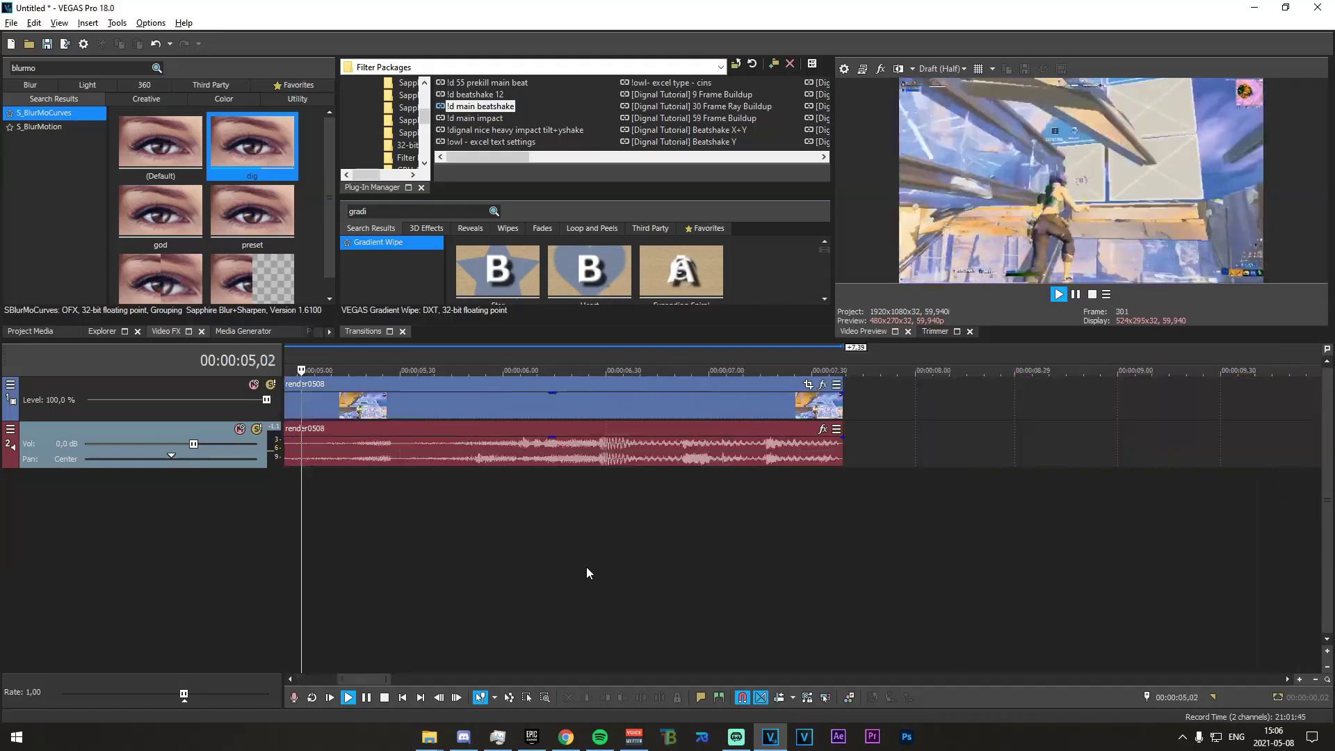
pyautogui.scroll(-2, 586, 566)
# Scrub through the Gradient Wipe, the black-and-white gameplay and the zoom into full-screen footage to examine the finished effects
pyautogui.moveTo(445, 557); pyautogui.dragTo(417, 570)
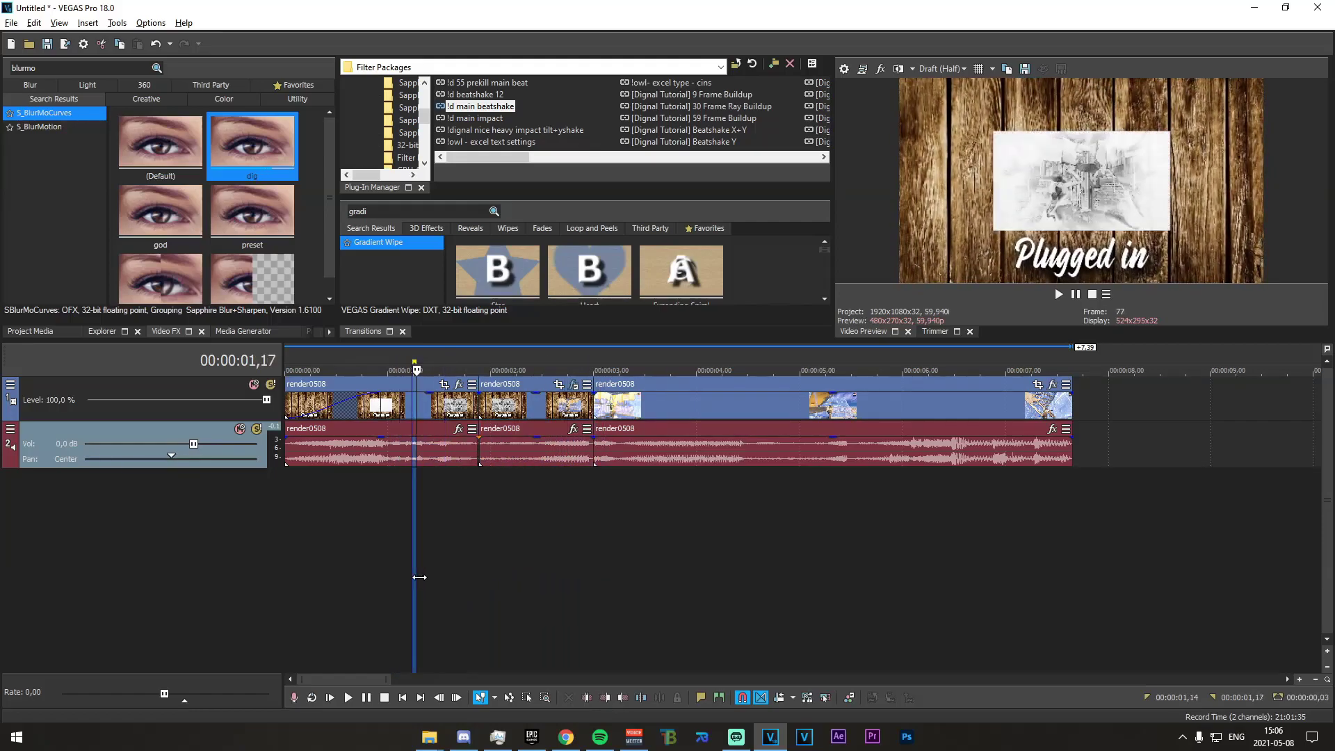
pyautogui.click(432, 616)
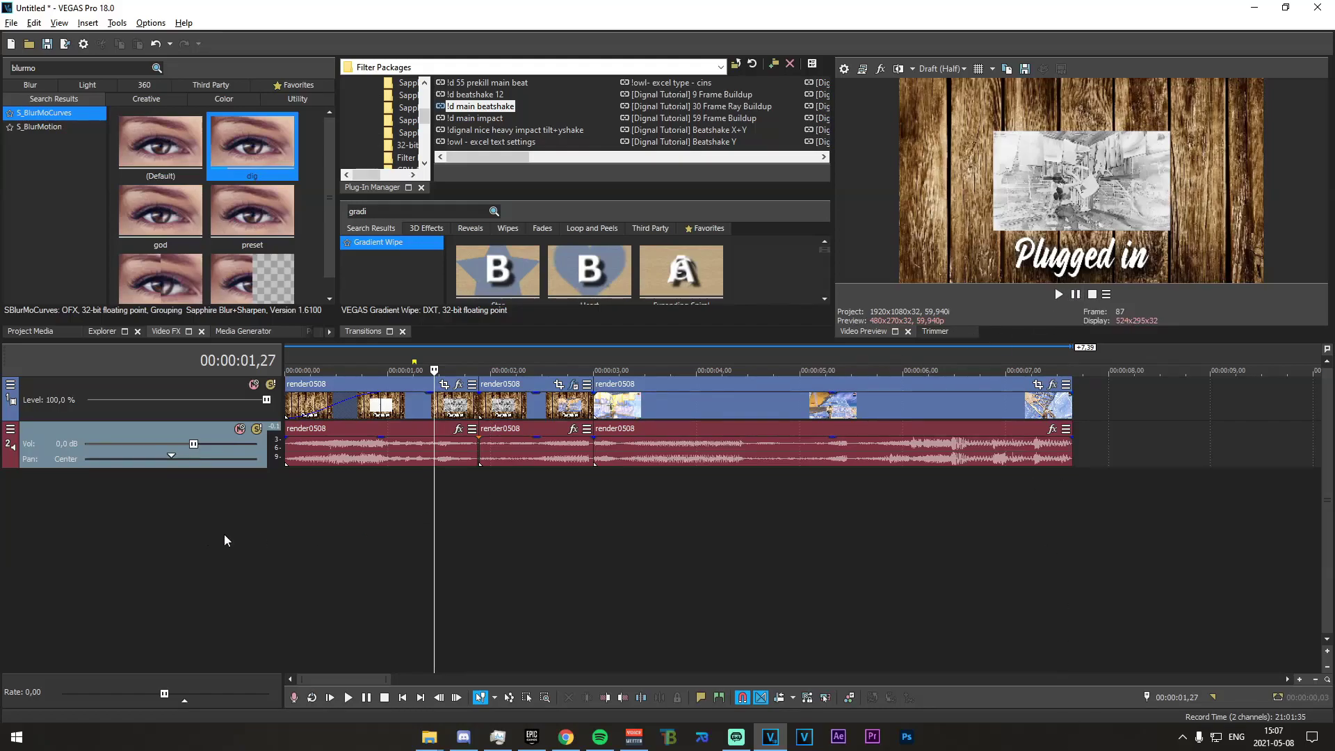
pyautogui.moveTo(357, 530)
pyautogui.mouseDown()
pyautogui.moveTo(427, 531)
pyautogui.moveTo(594, 573)
pyautogui.moveTo(548, 578)
pyautogui.moveTo(595, 587)
pyautogui.moveTo(354, 557)
pyautogui.mouseUp()
pyautogui.moveTo(288, 480); pyautogui.dragTo(447, 510)
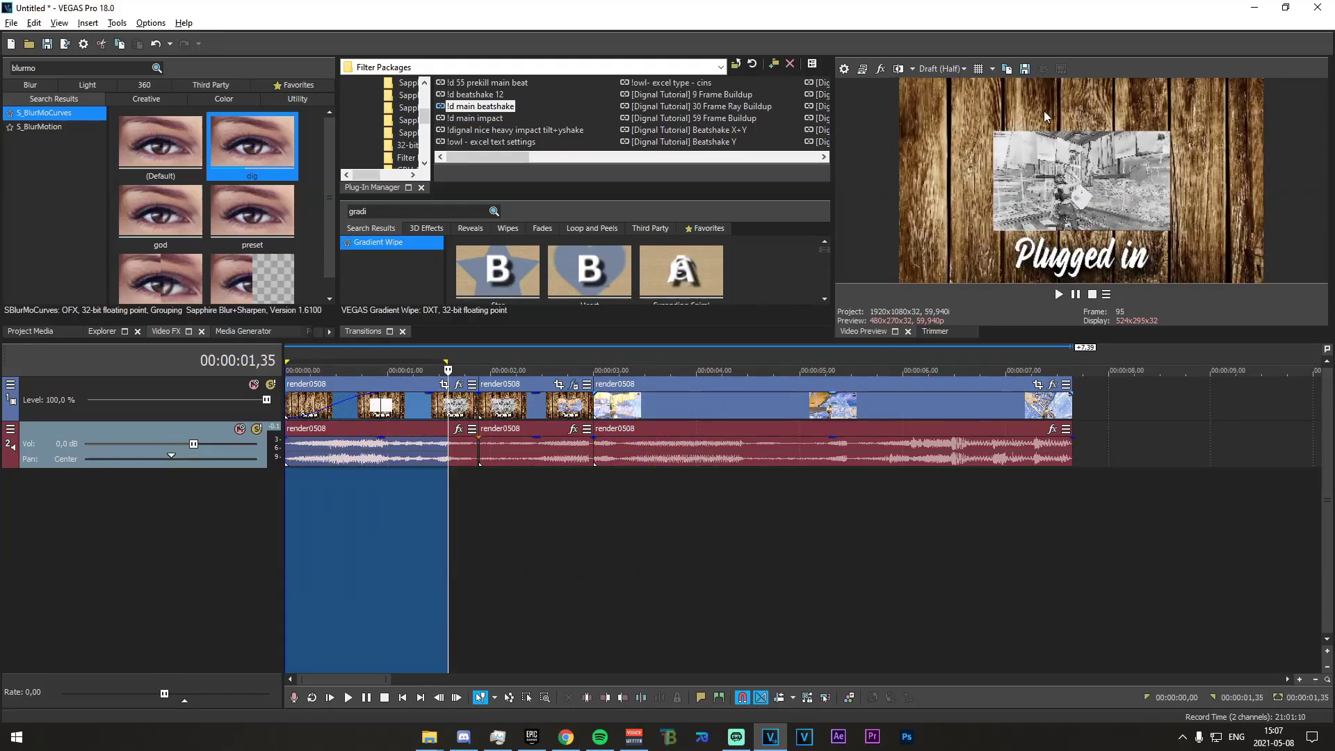
pyautogui.moveTo(545, 500); pyautogui.dragTo(681, 504)
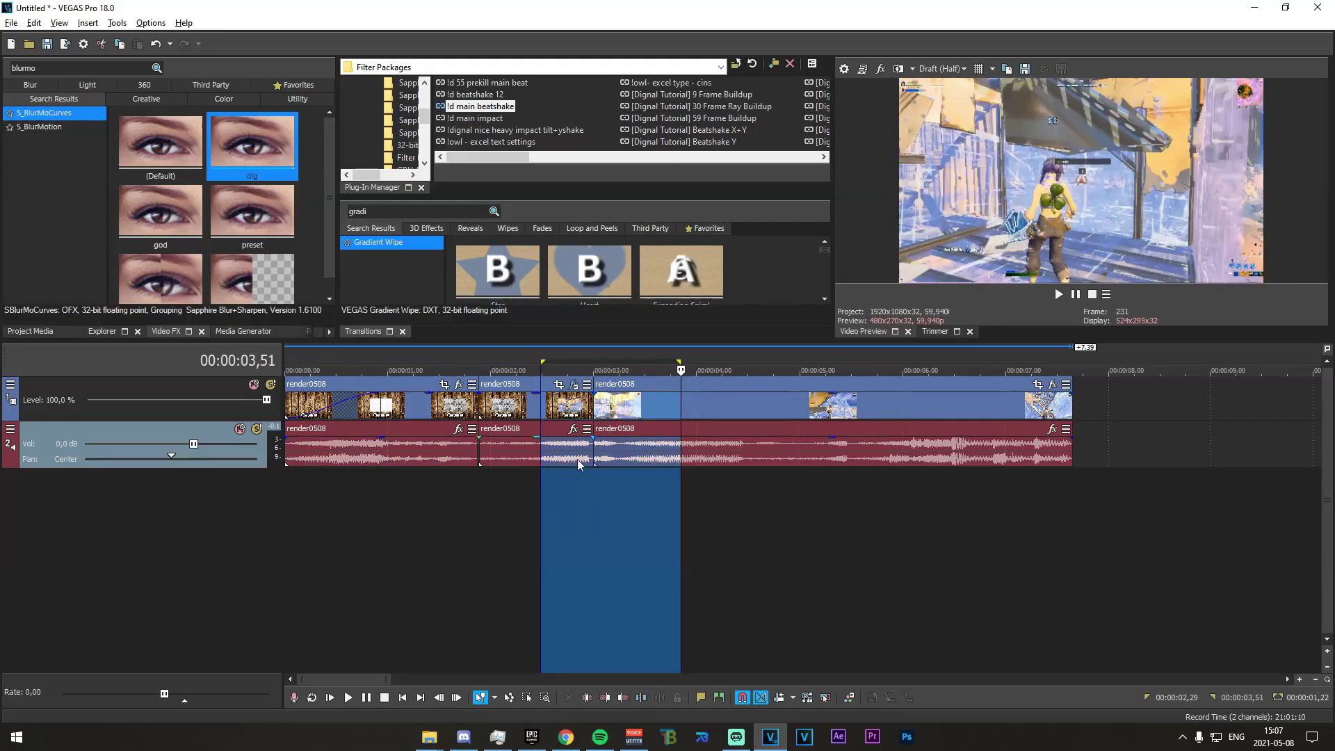
pyautogui.click(479, 536)
pyautogui.moveTo(417, 536); pyautogui.dragTo(449, 556)
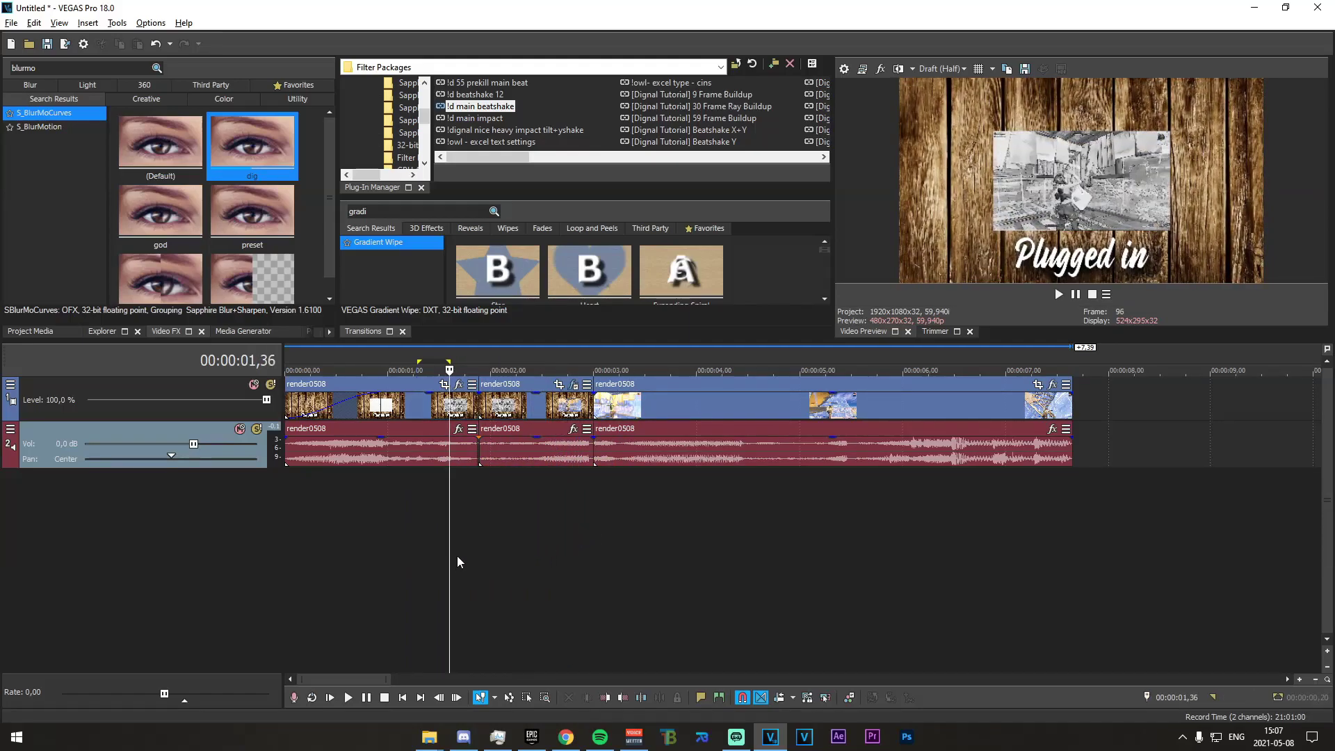